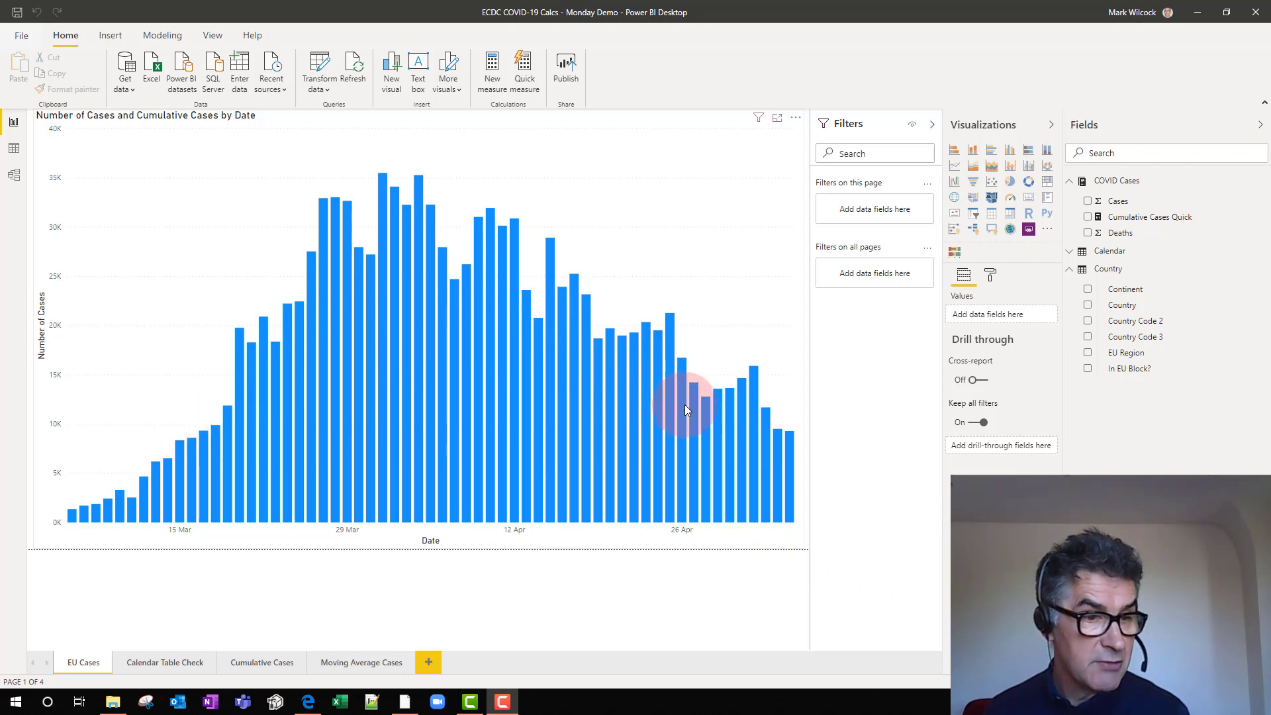
Step: Review the Calendar table's fields and the day-of-week chart on the Calendar Table Check page
{"action": "mouse_move", "coordinate": [684, 404]}
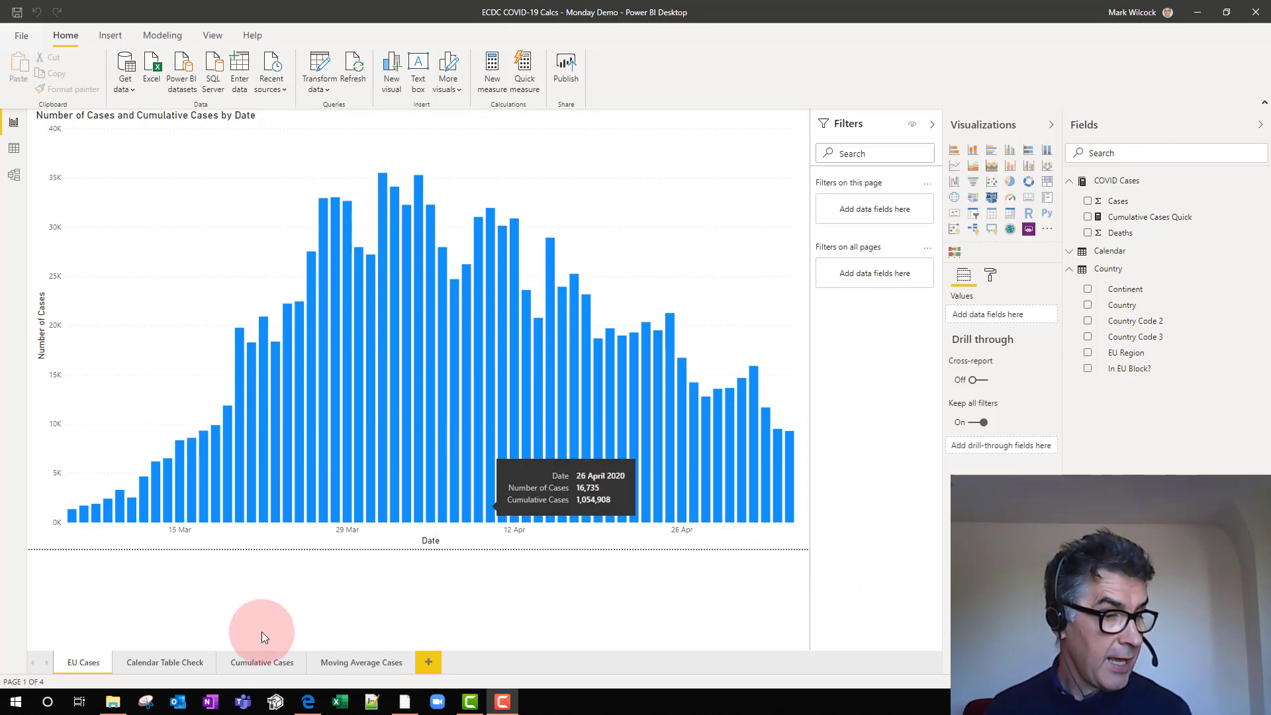
{"action": "left_click", "coordinate": [1072, 257]}
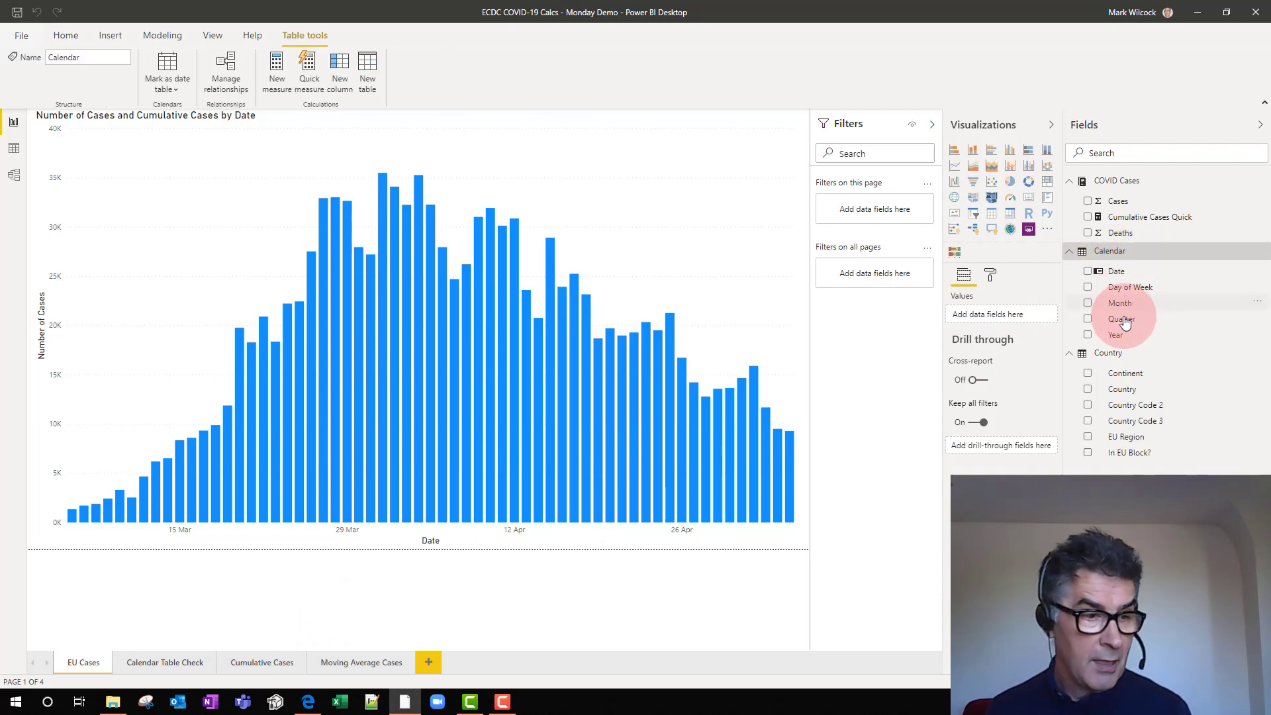
{"action": "left_click", "coordinate": [170, 663]}
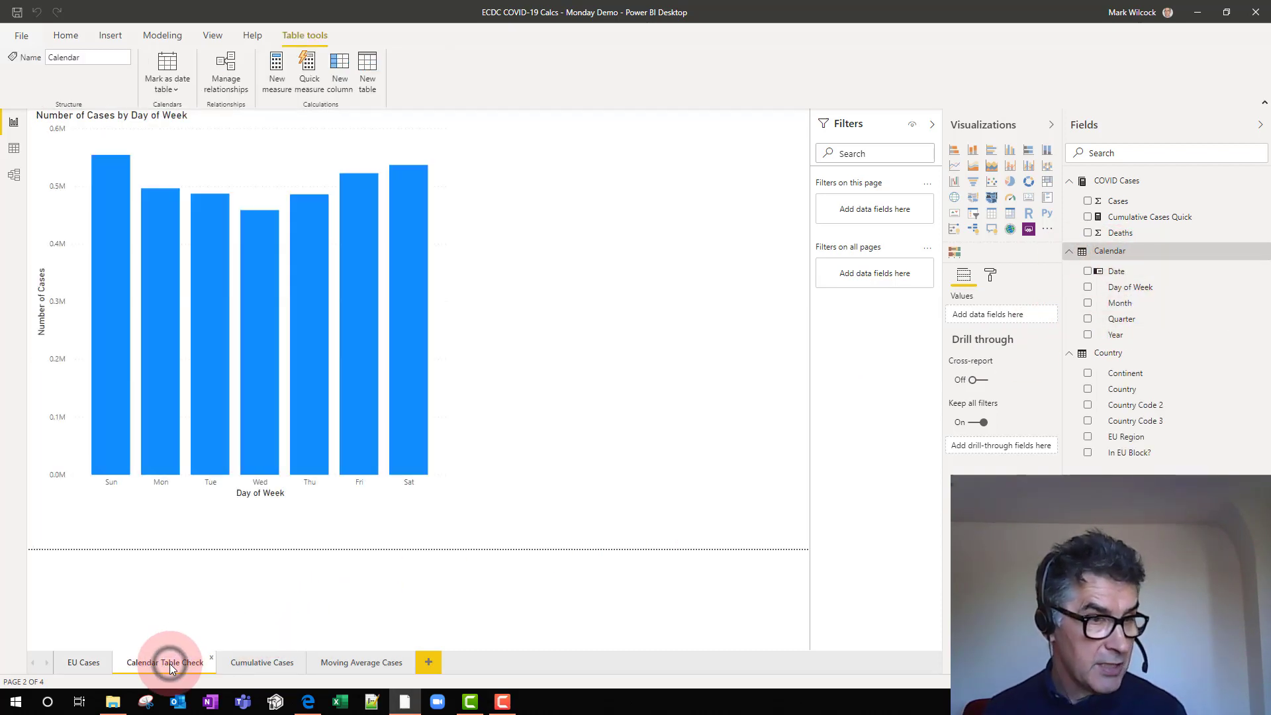
{"action": "left_click", "coordinate": [205, 161]}
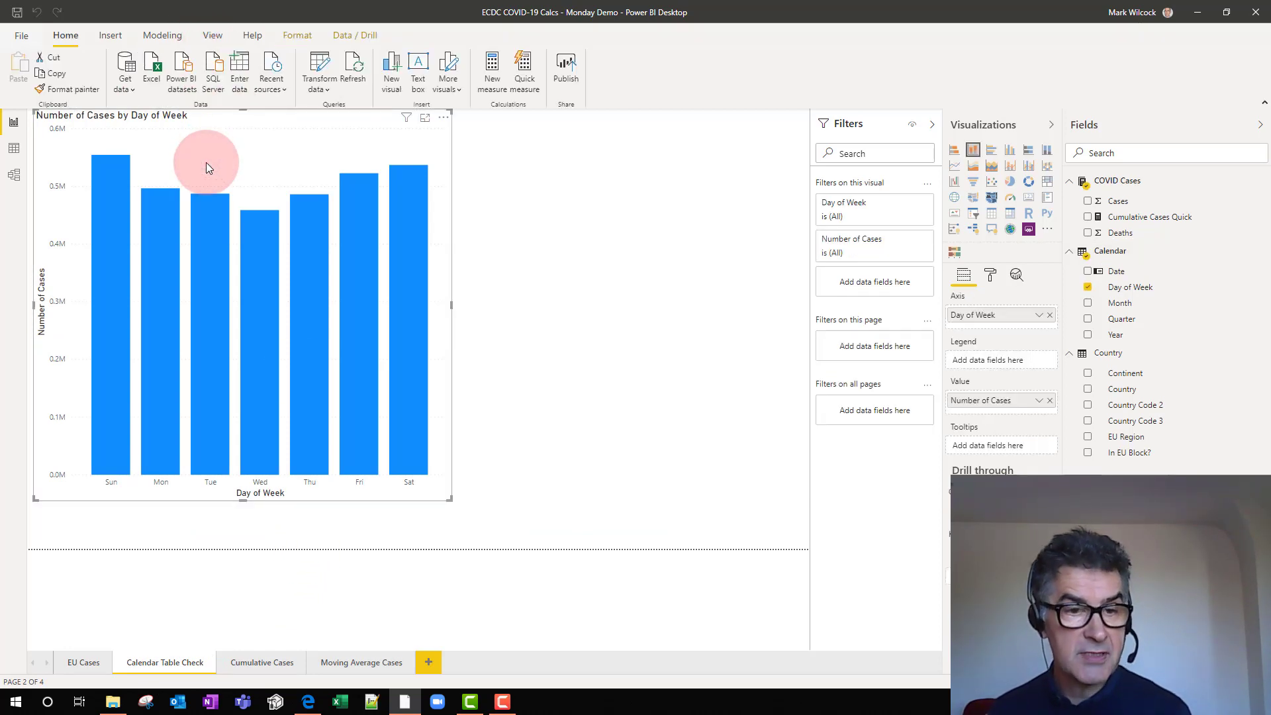
Step: Check the date column chosen for marking the Calendar table as a date table, without applying it
{"action": "left_click", "coordinate": [1125, 262]}
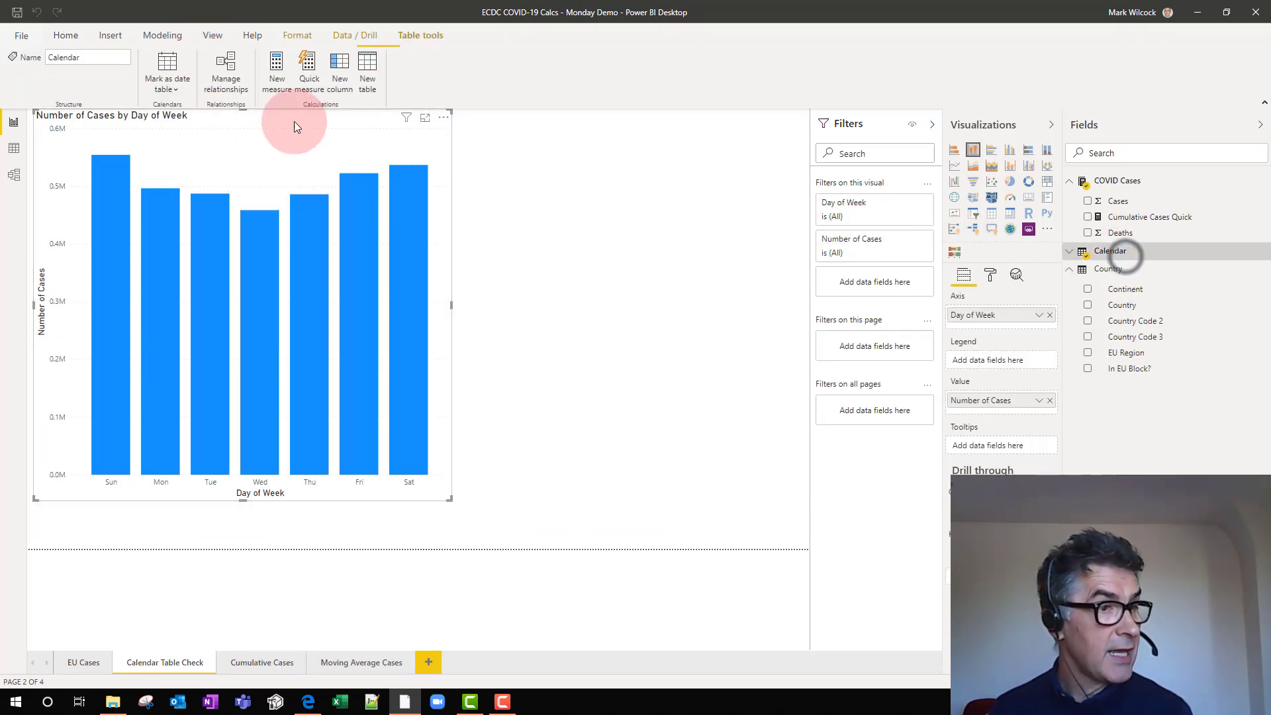
{"action": "left_click", "coordinate": [180, 85]}
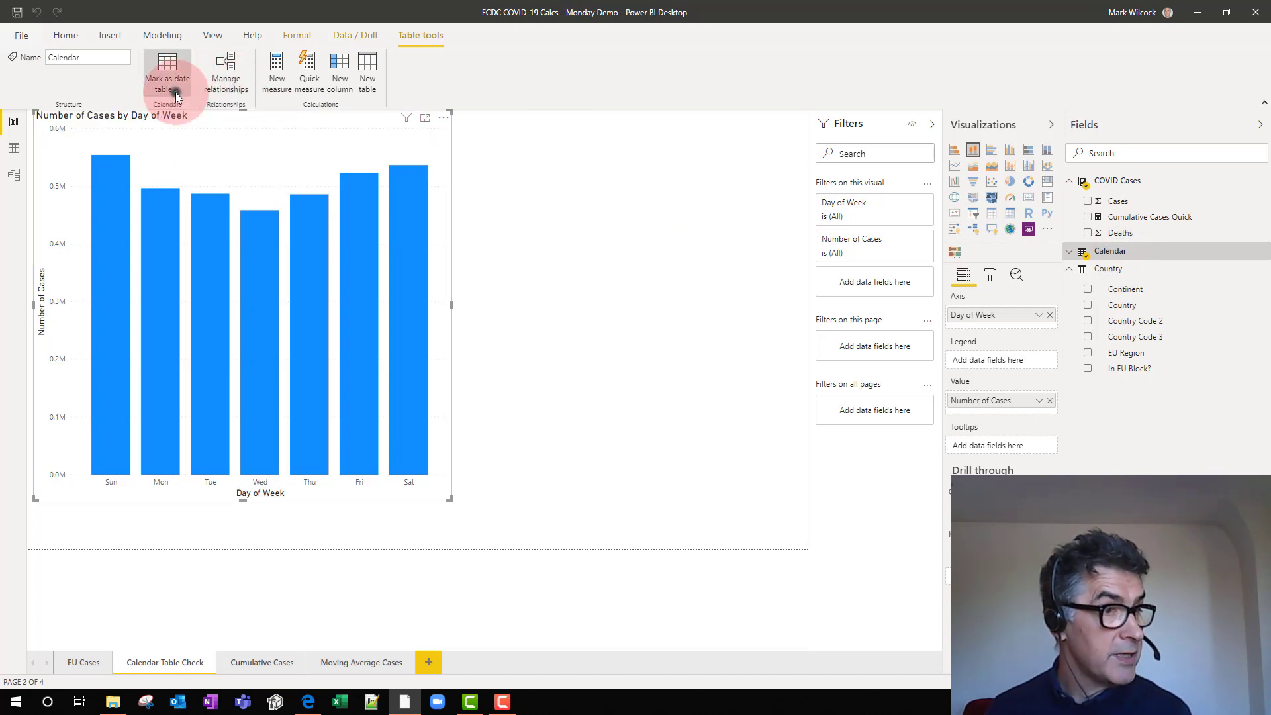
{"action": "left_click", "coordinate": [189, 133]}
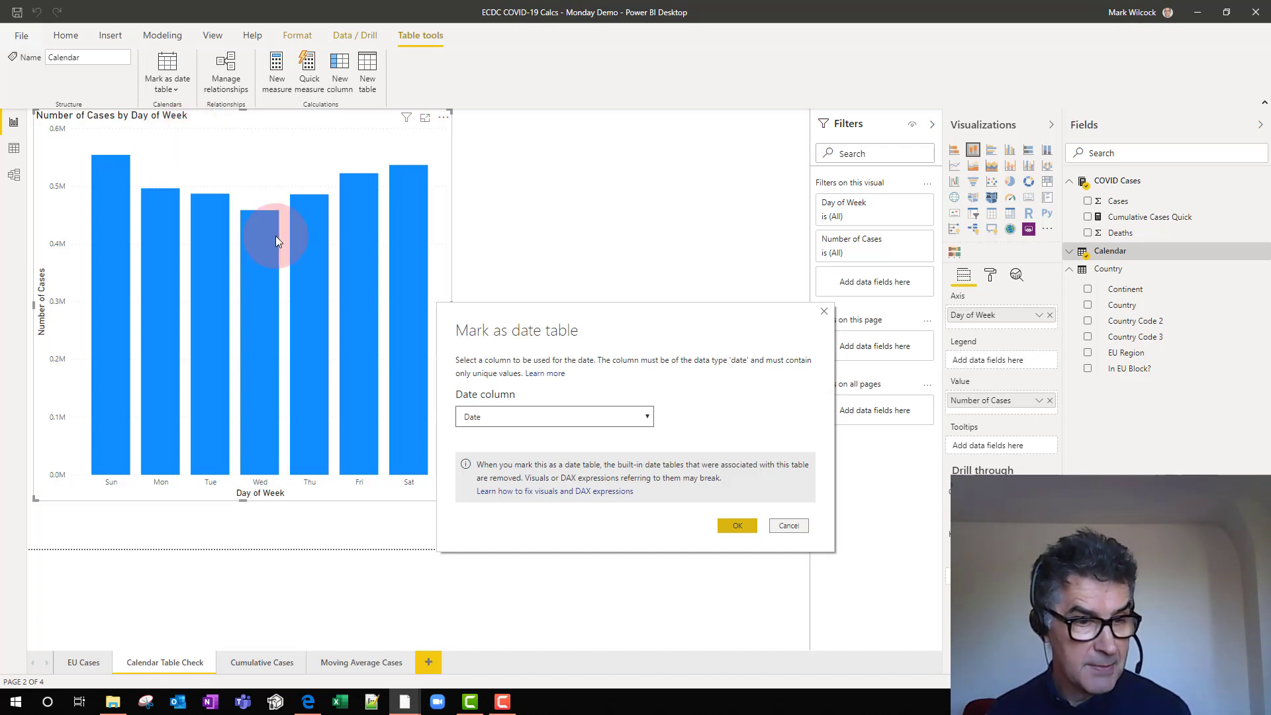
{"action": "left_click", "coordinate": [788, 526]}
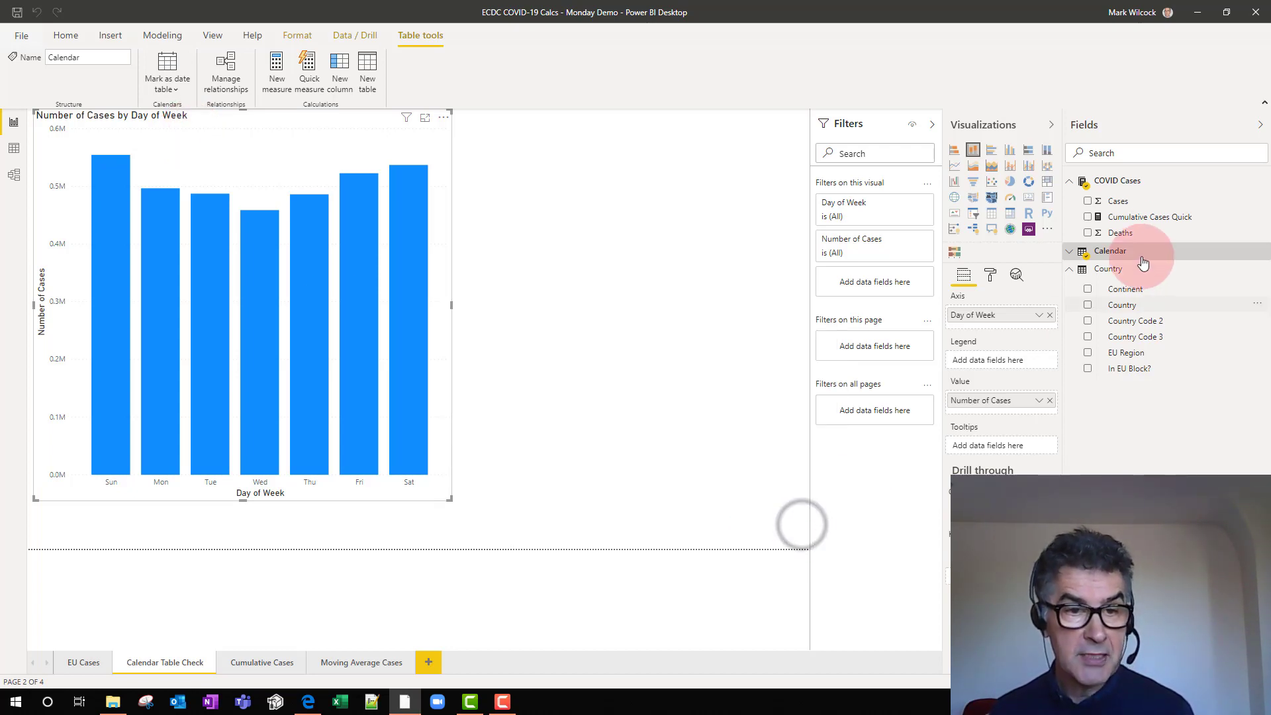
Step: View the DAX formula of the Cumulative Cases Quick measure and open the quick measure creator
{"action": "left_click", "coordinate": [1155, 218]}
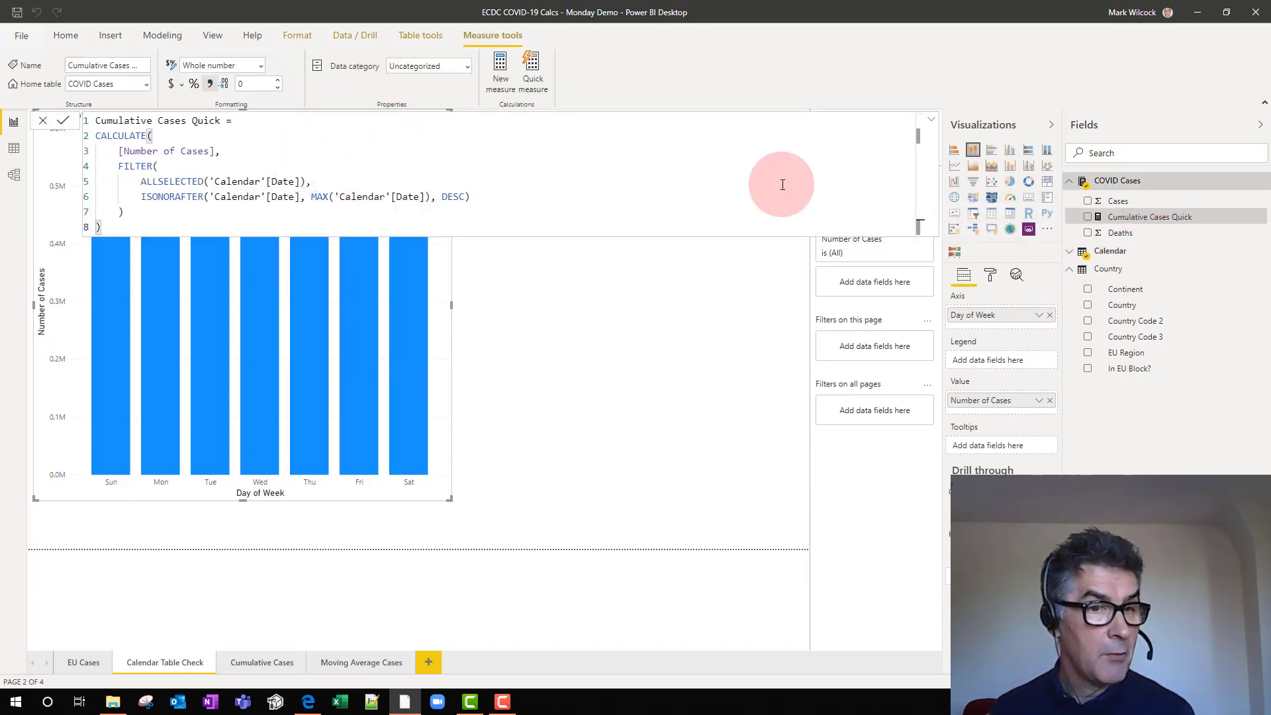
{"action": "left_click", "coordinate": [167, 38]}
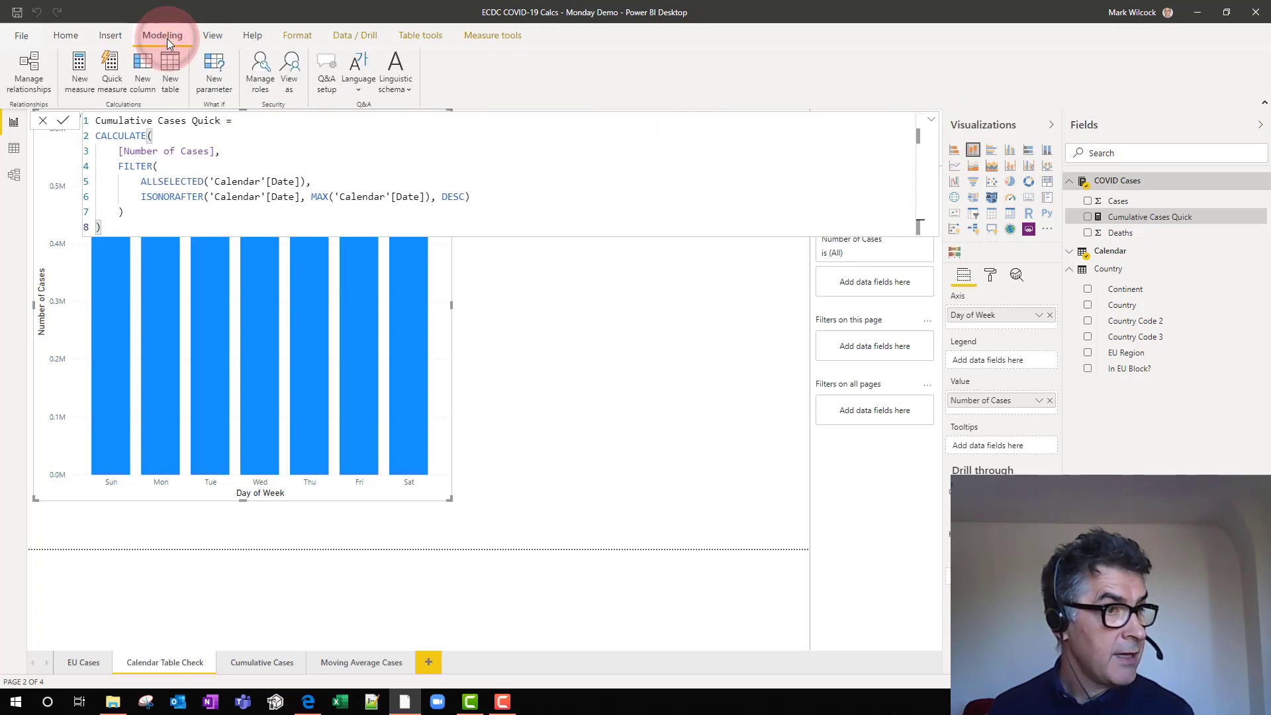
{"action": "left_click", "coordinate": [113, 80]}
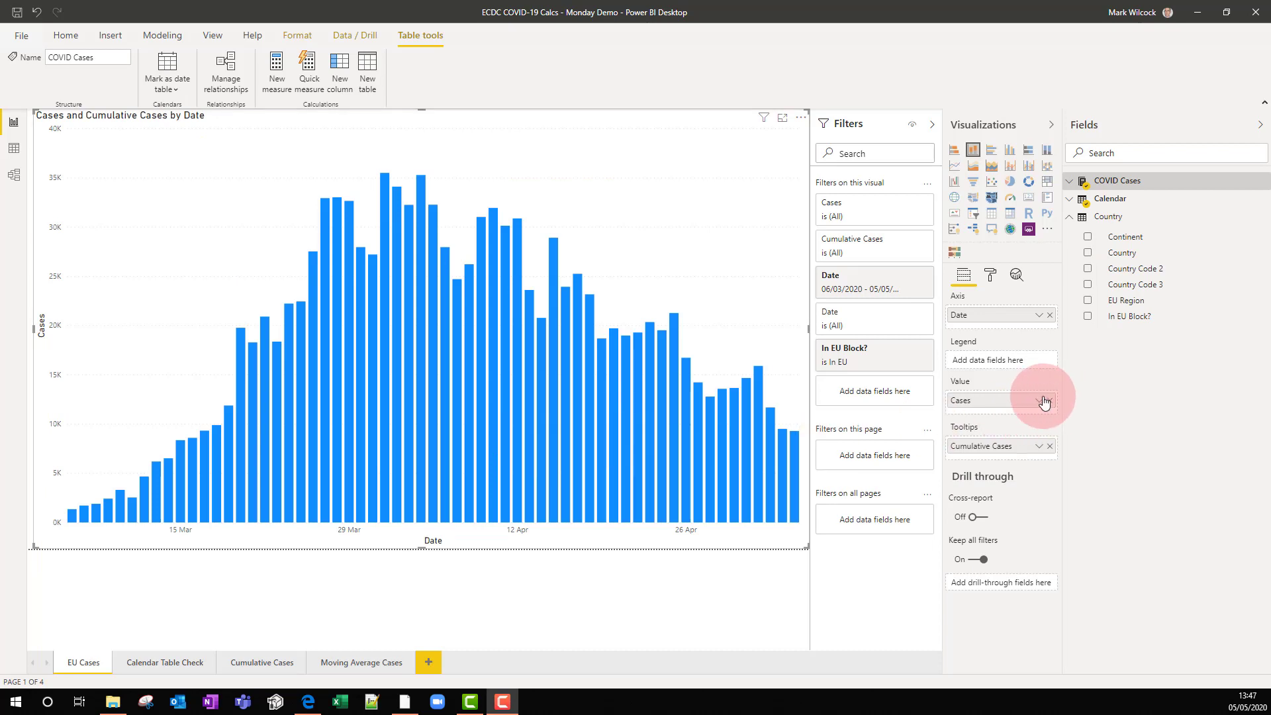
Step: Inspect the aggregation options for the Cases value in the EU Cases chart and examine its daily bars
{"action": "left_click", "coordinate": [538, 275]}
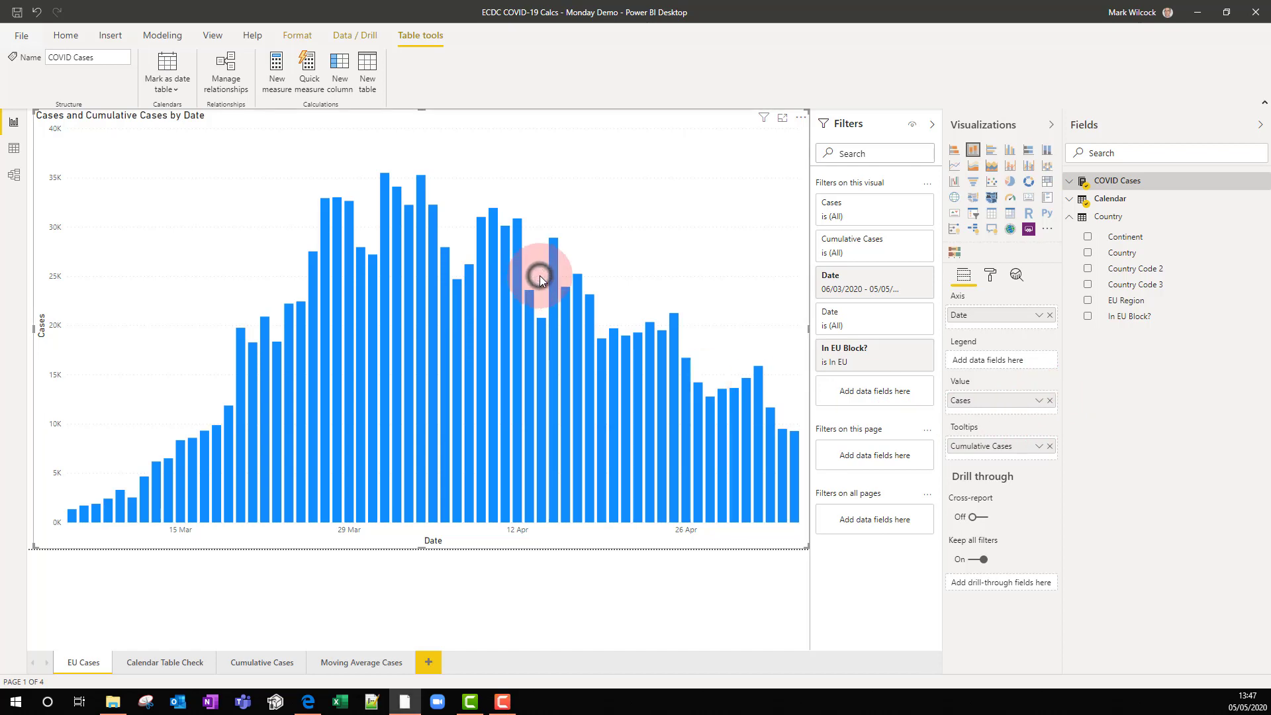
{"action": "left_click", "coordinate": [1039, 401]}
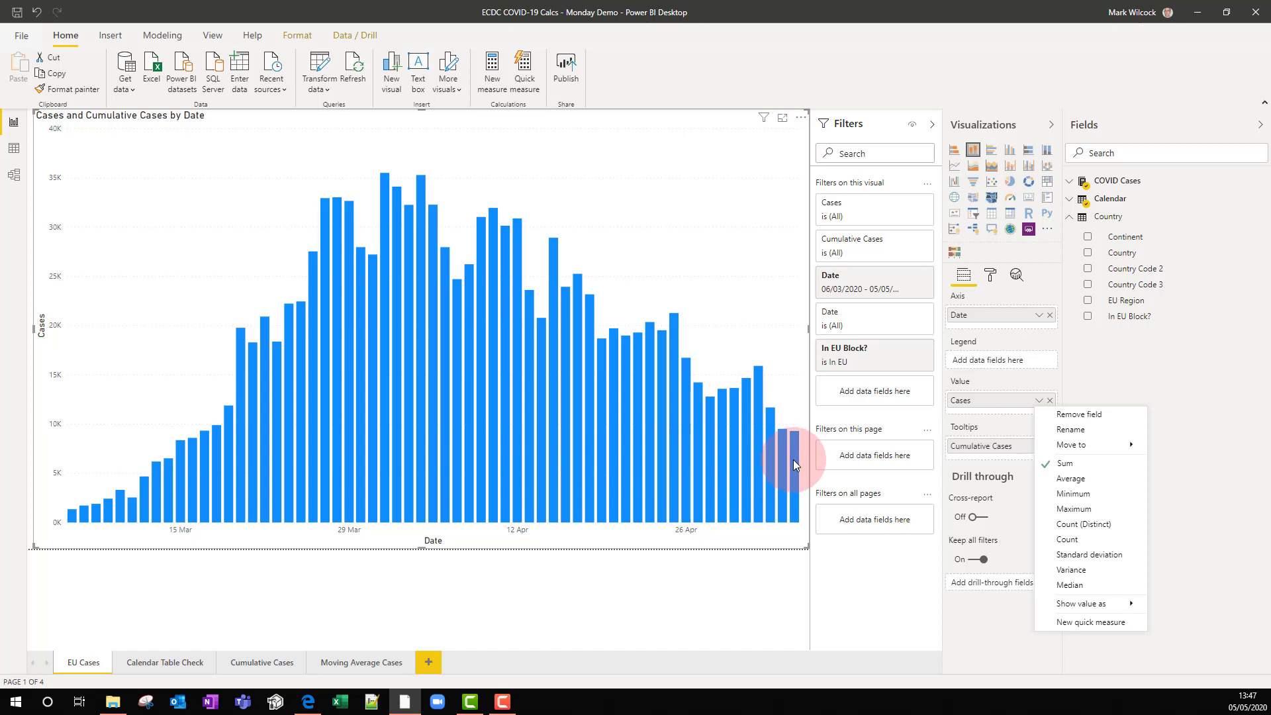
{"action": "mouse_move", "coordinate": [793, 459]}
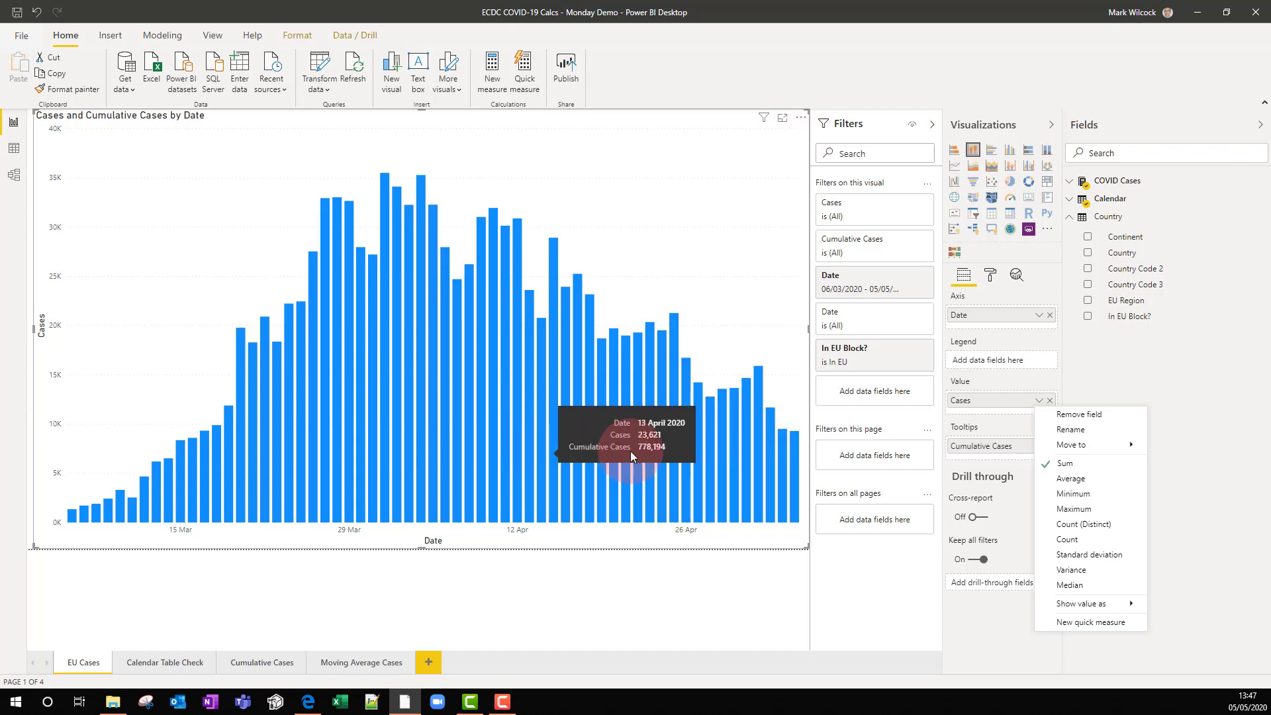
{"action": "left_click", "coordinate": [704, 451]}
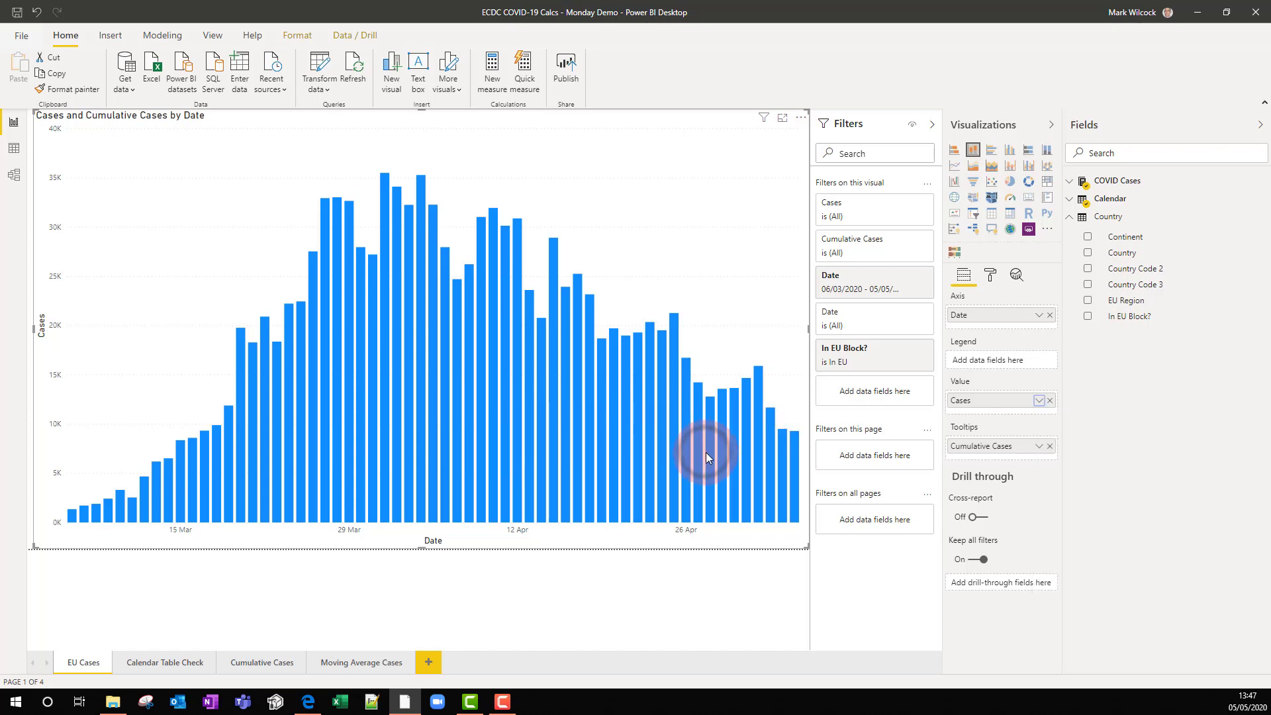
{"action": "left_click", "coordinate": [709, 451]}
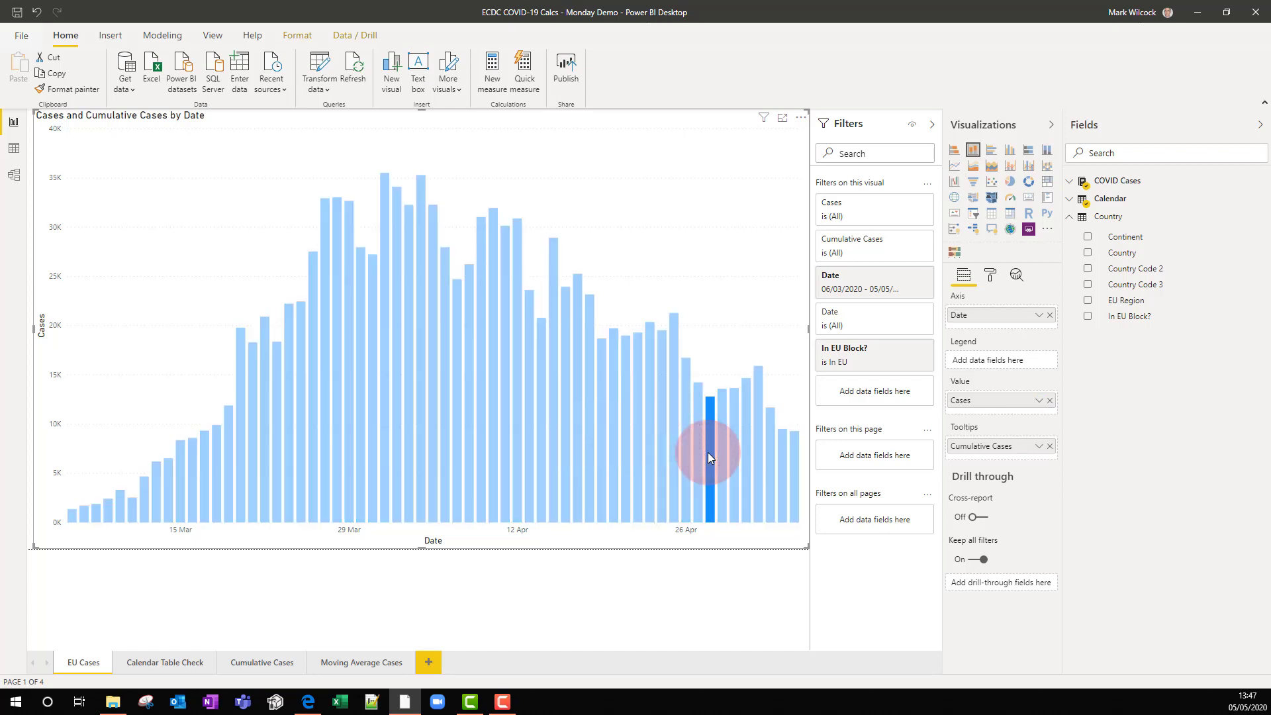
{"action": "left_click", "coordinate": [153, 133]}
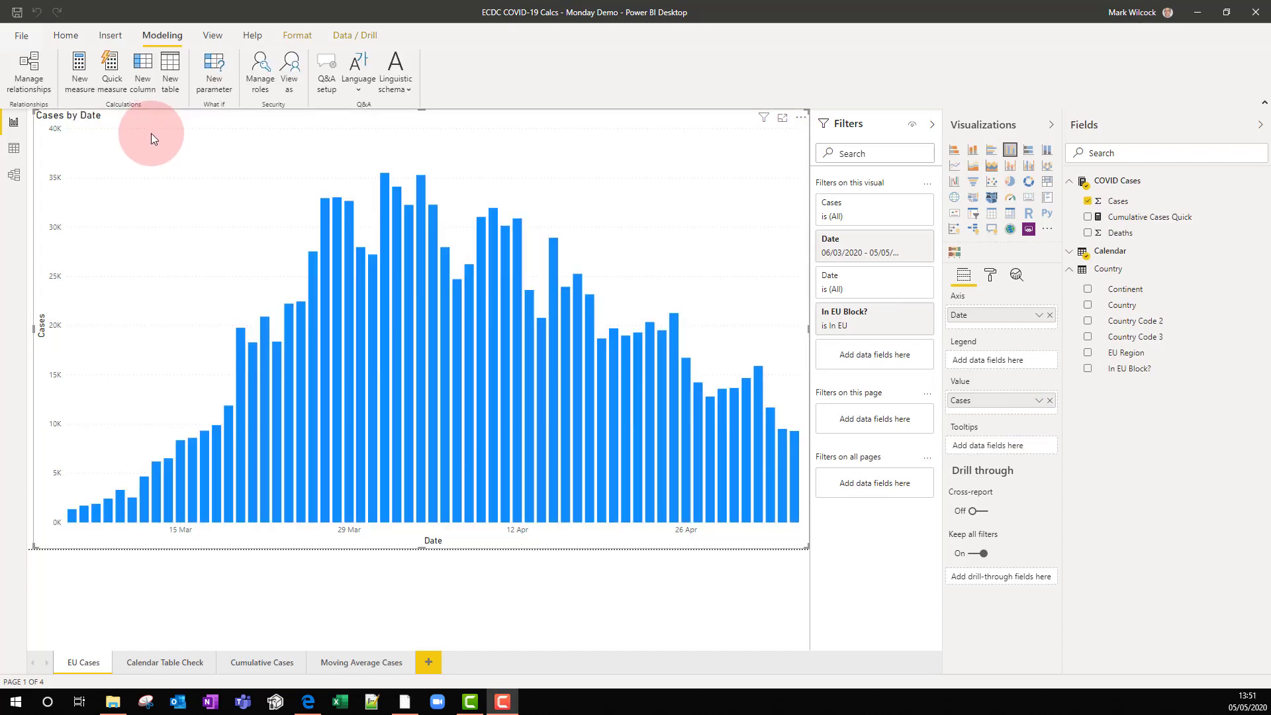
Step: Create the measure Number of Cases = SUM('COVID Cases'[Cases]) in the COVID Cases table
{"action": "left_click", "coordinate": [80, 63]}
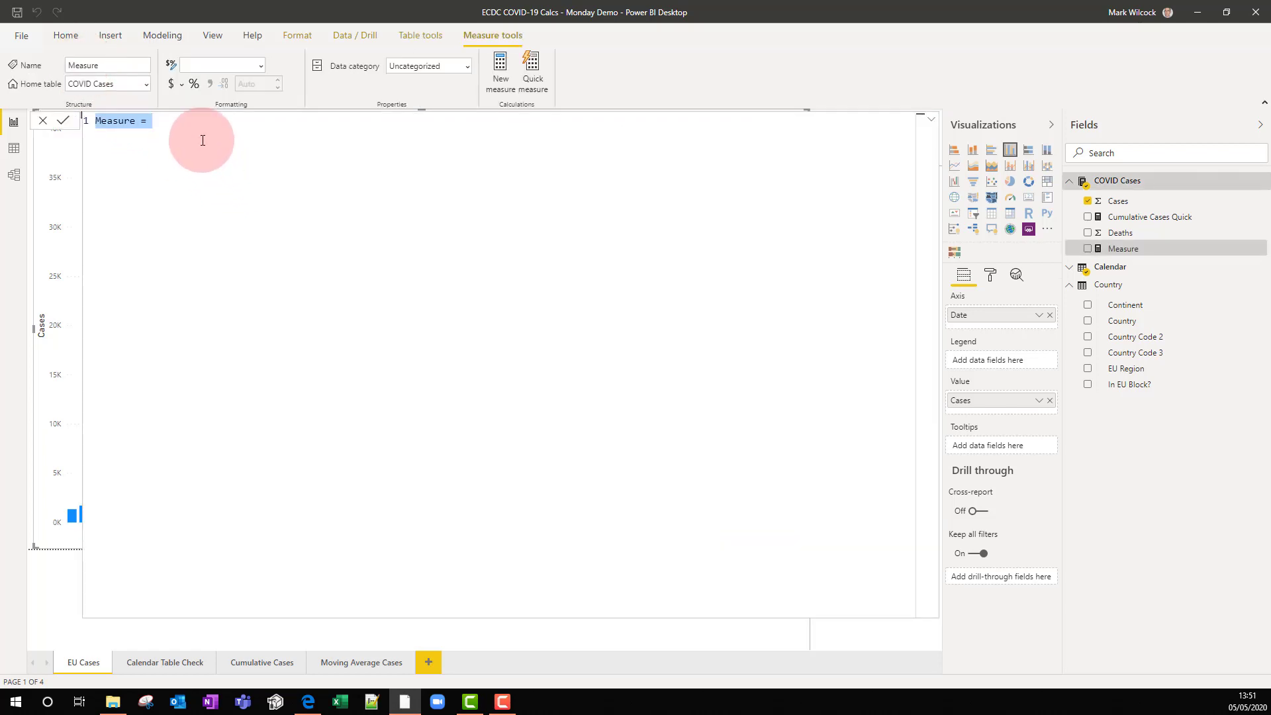
{"action": "type", "text": "Number of Cases = SUM("}
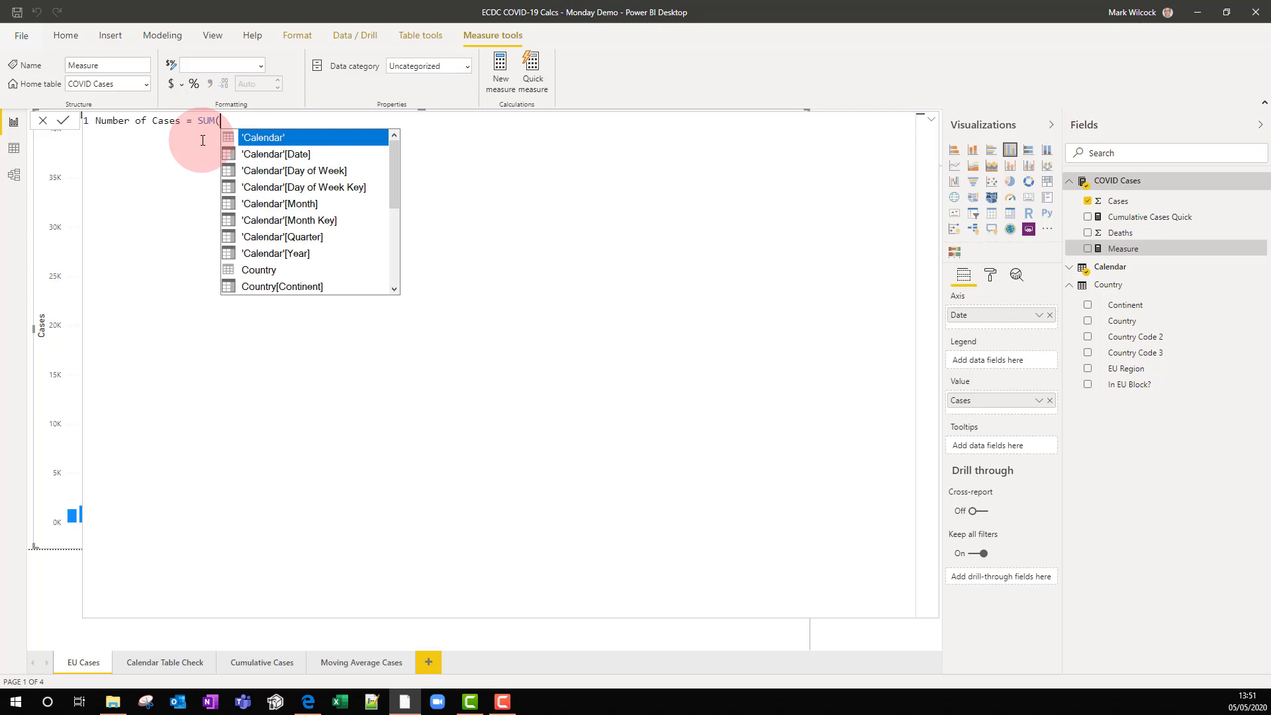
{"action": "type", "text": "CAS"}
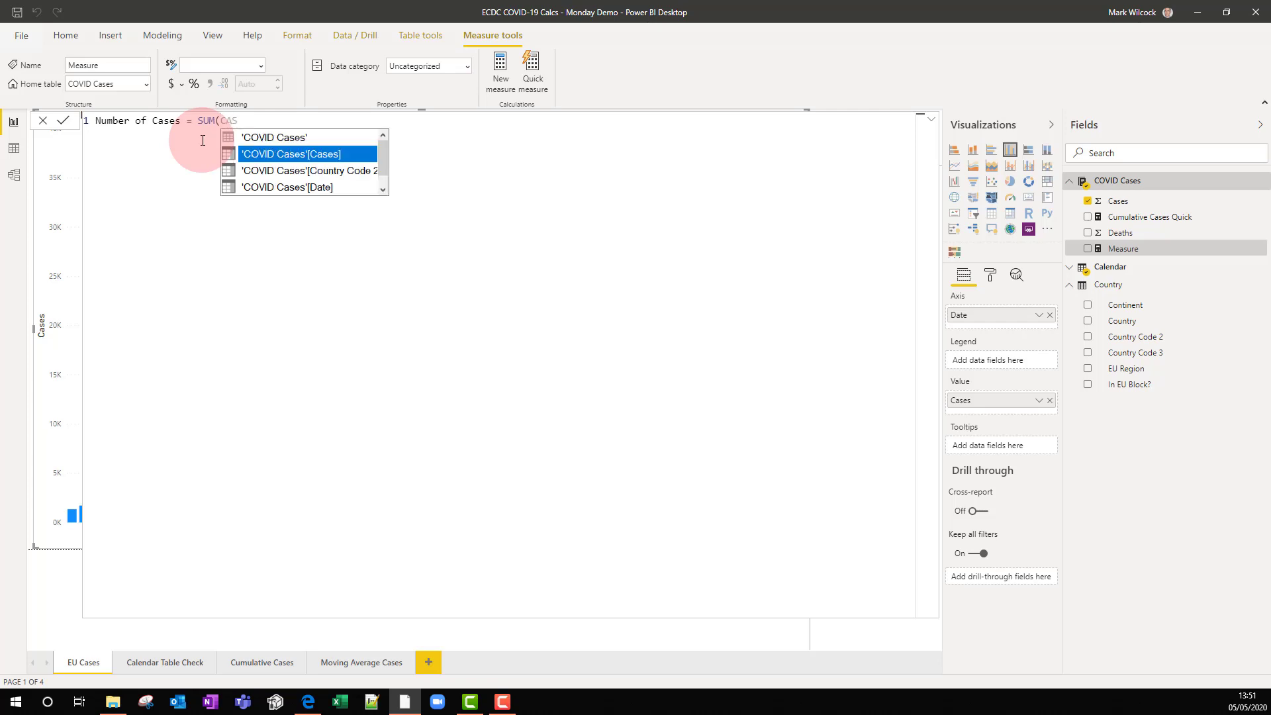
{"action": "key", "text": "Tab"}
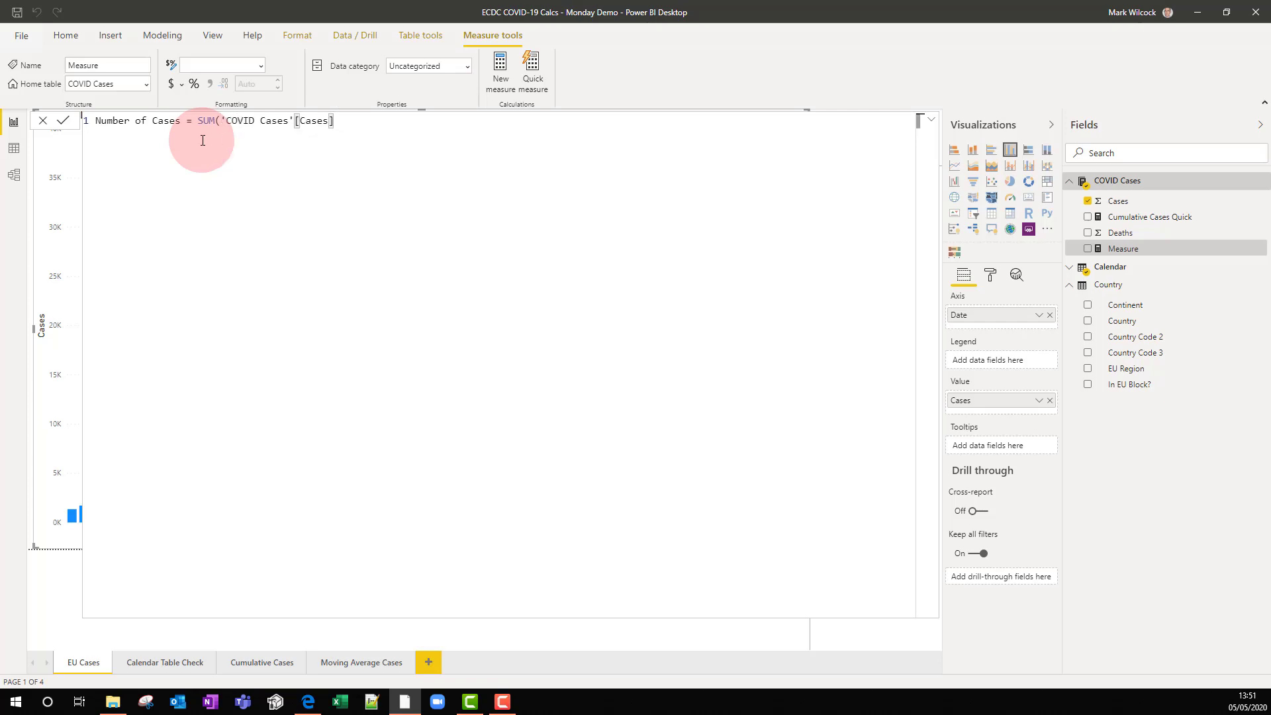
{"action": "type", "text": ")"}
{"action": "left_click", "coordinate": [63, 120]}
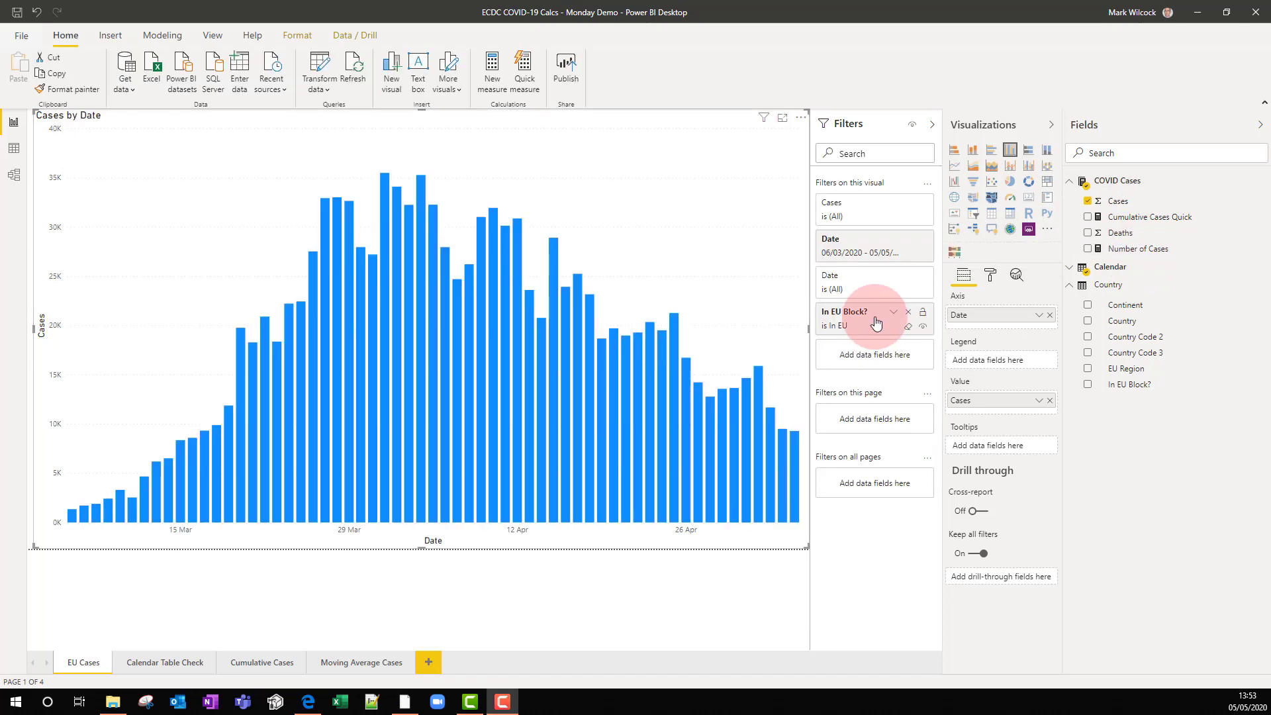
Step: Replace the Cases column with the Number of Cases measure as the value of the EU Cases chart
{"action": "left_click_drag", "start_coordinate": [1109, 249], "coordinate": [991, 407]}
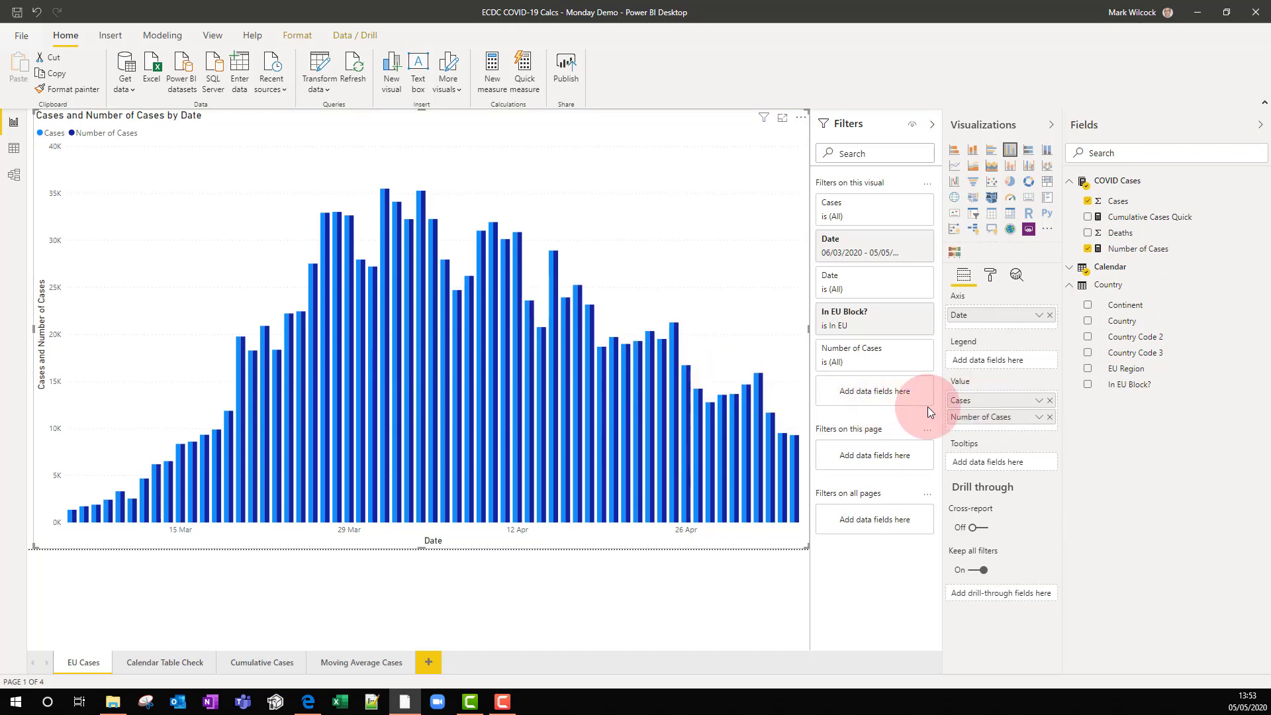
{"action": "left_click", "coordinate": [1050, 401]}
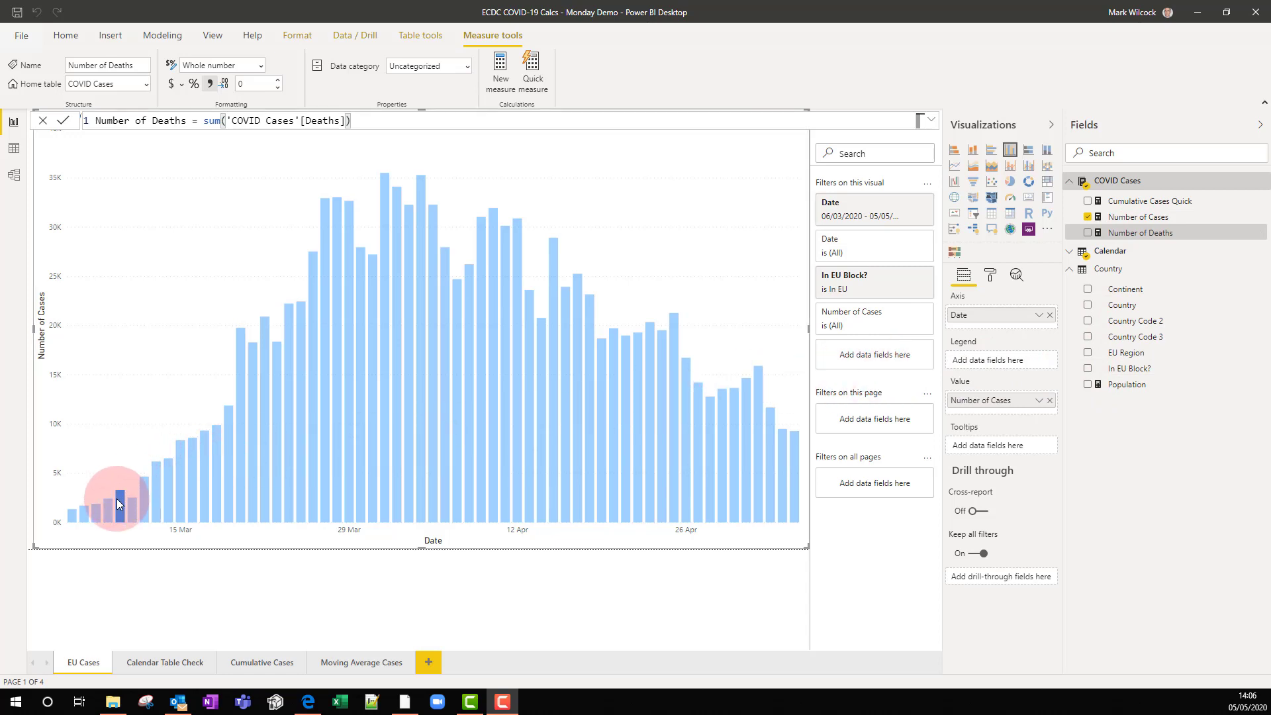
Step: Highlight the 10 March 2020 bar and the bar before it in the EU Cases chart to inspect their case counts
{"action": "left_click", "coordinate": [175, 327]}
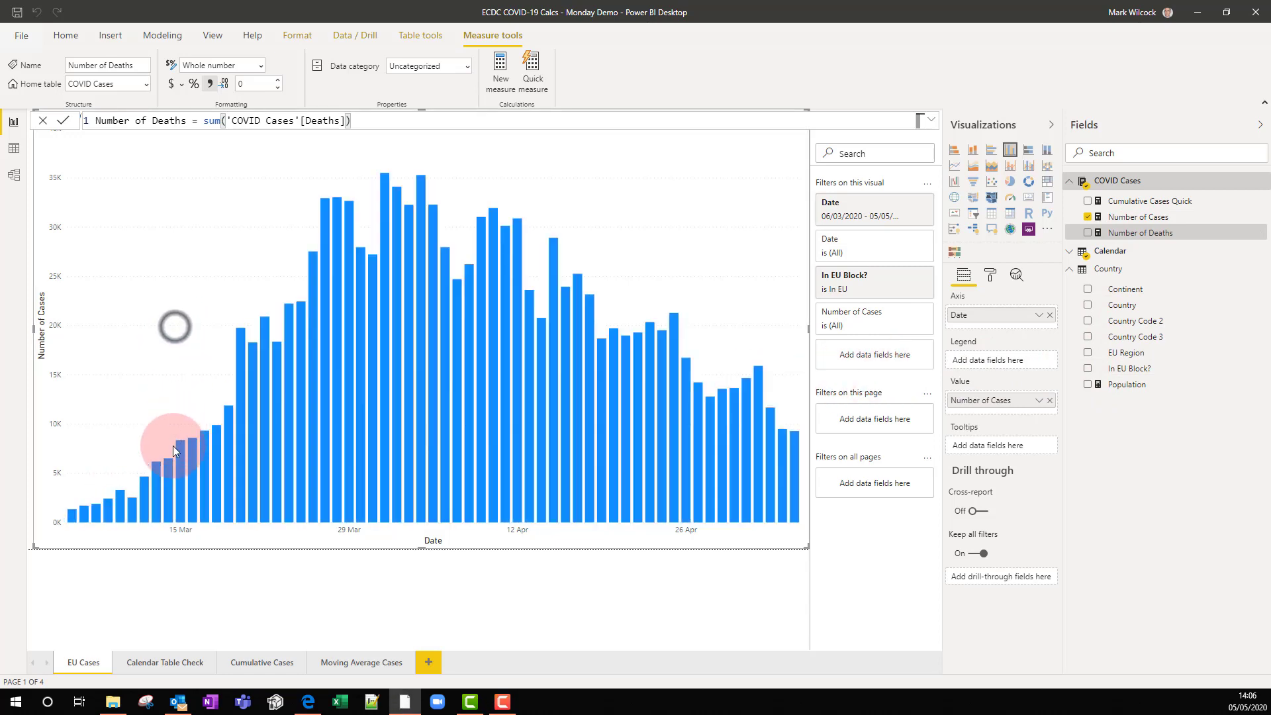
{"action": "left_click", "coordinate": [121, 499]}
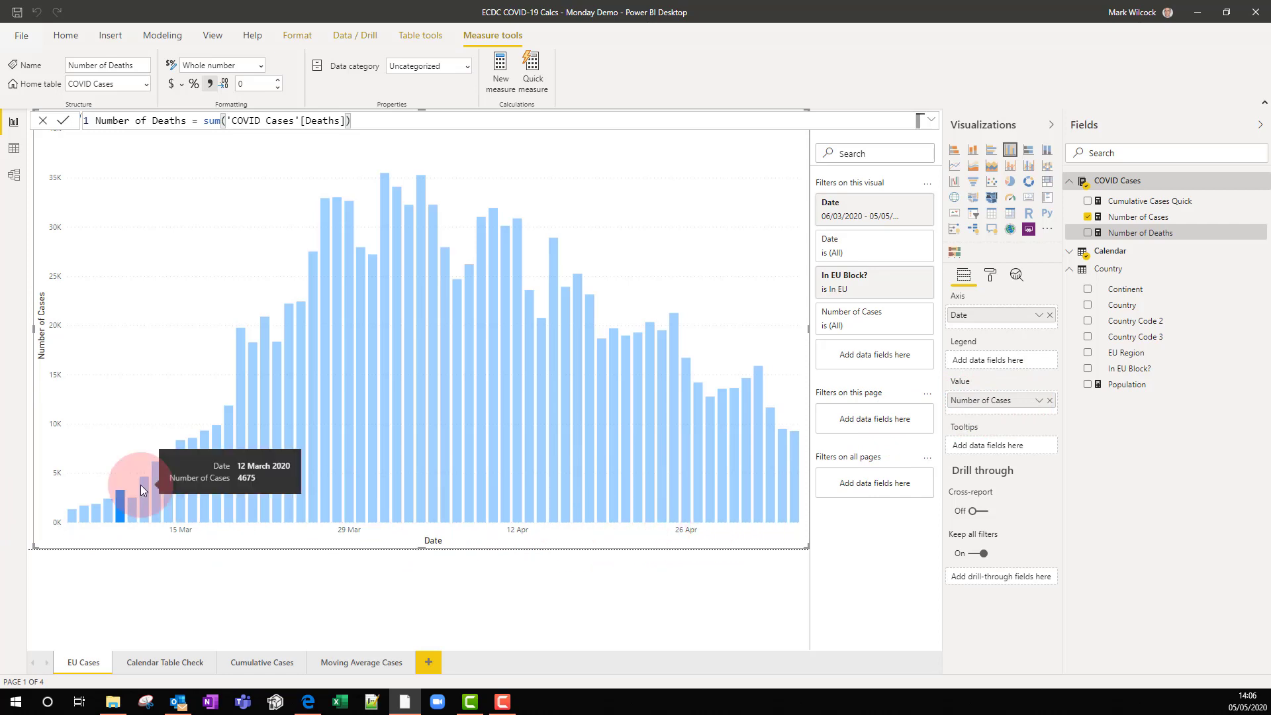
{"action": "mouse_move", "coordinate": [121, 507]}
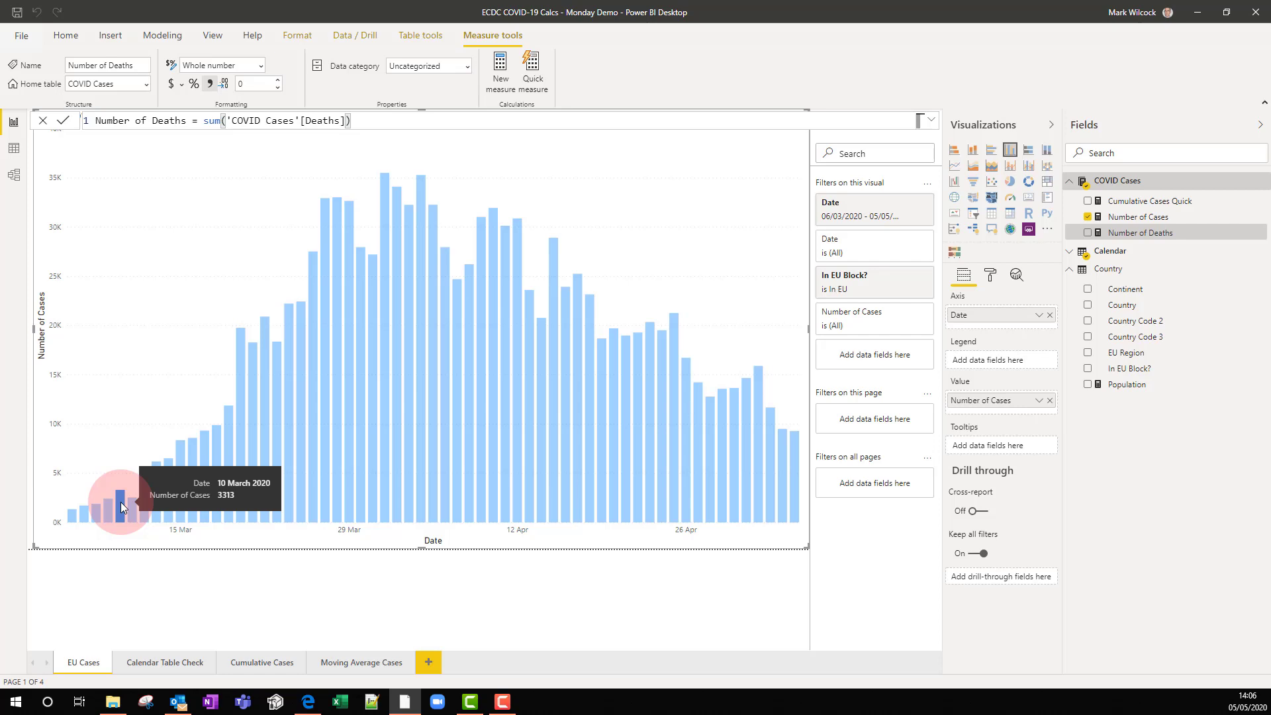
{"action": "left_click", "coordinate": [110, 517]}
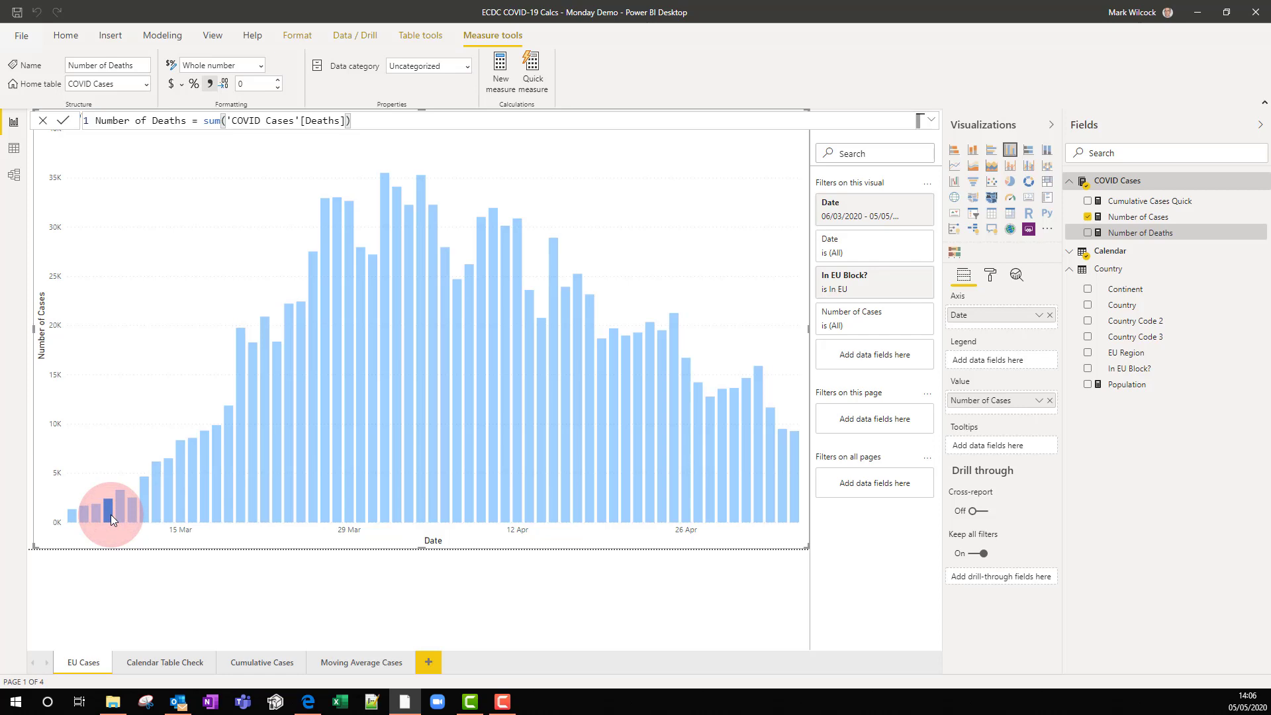
{"action": "mouse_move", "coordinate": [109, 514]}
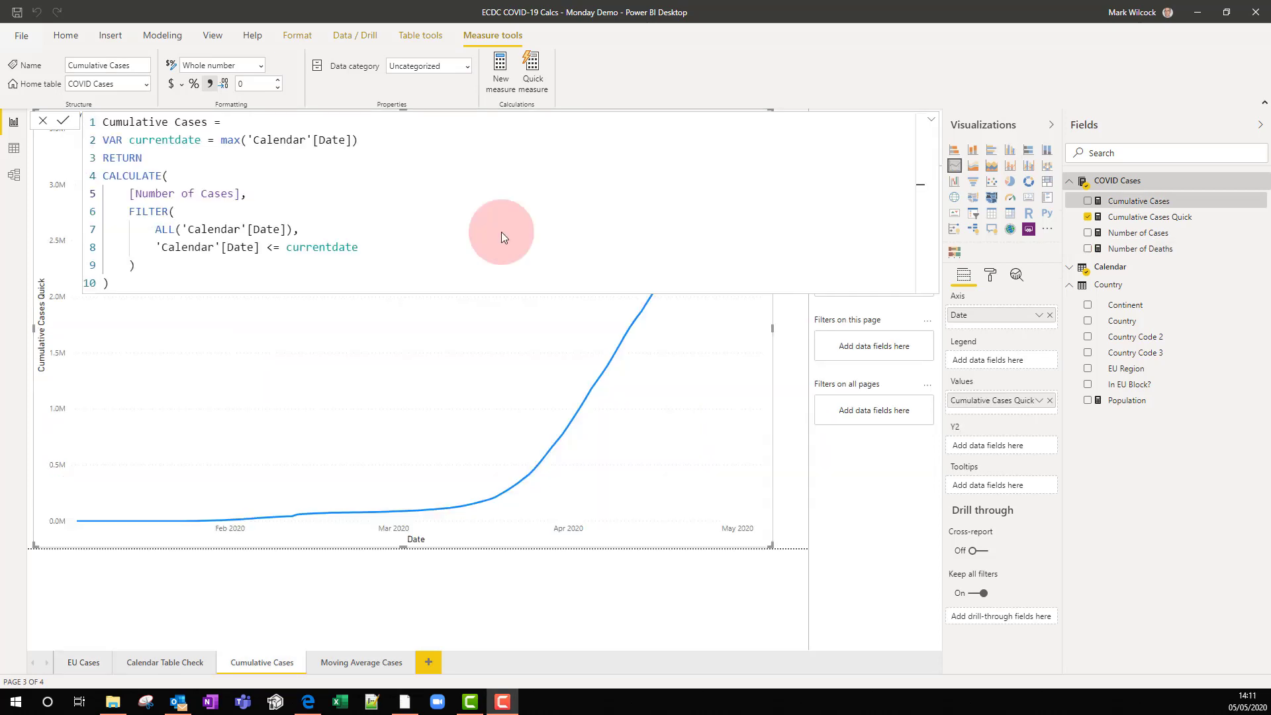
Step: Examine the Cumulative Cases measure's DAX, including the currentdate variable, CALCULATE, [Number of Cases] and the 'Calendar'[Date] <= currentdate condition
{"action": "left_click", "coordinate": [210, 122]}
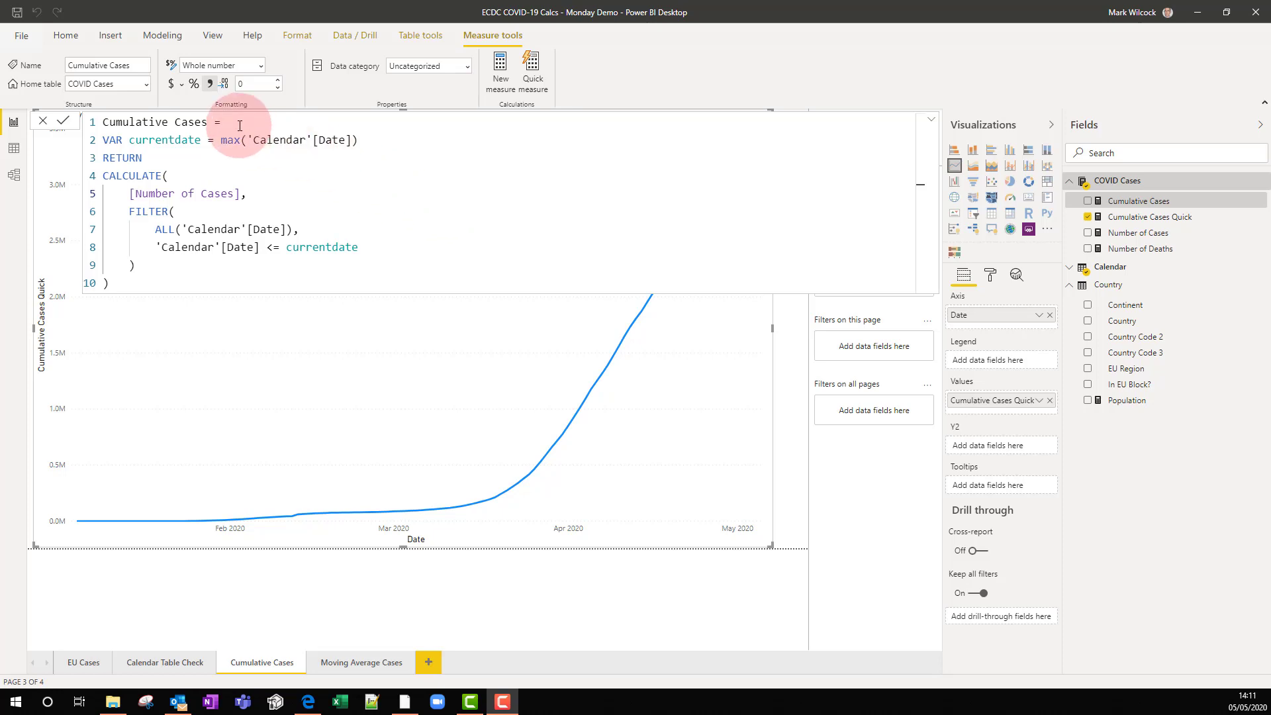
{"action": "left_click_drag", "start_coordinate": [210, 122], "coordinate": [101, 122]}
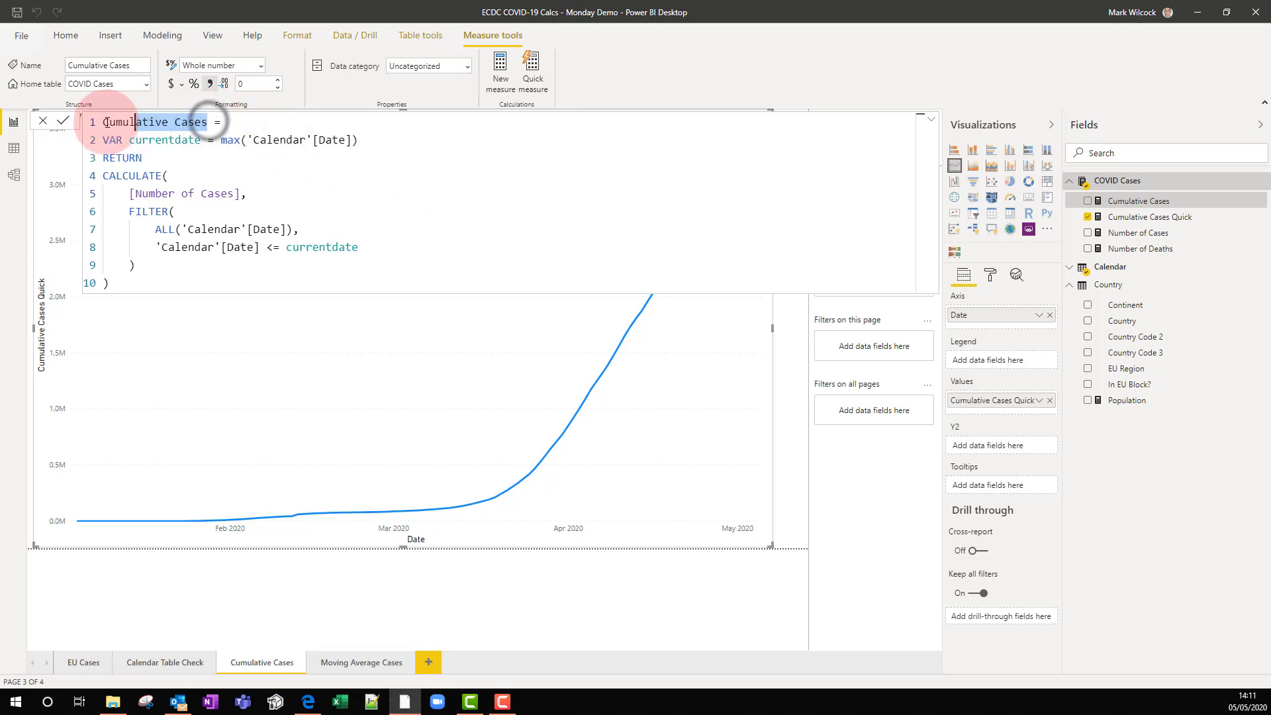
{"action": "left_click", "coordinate": [379, 176]}
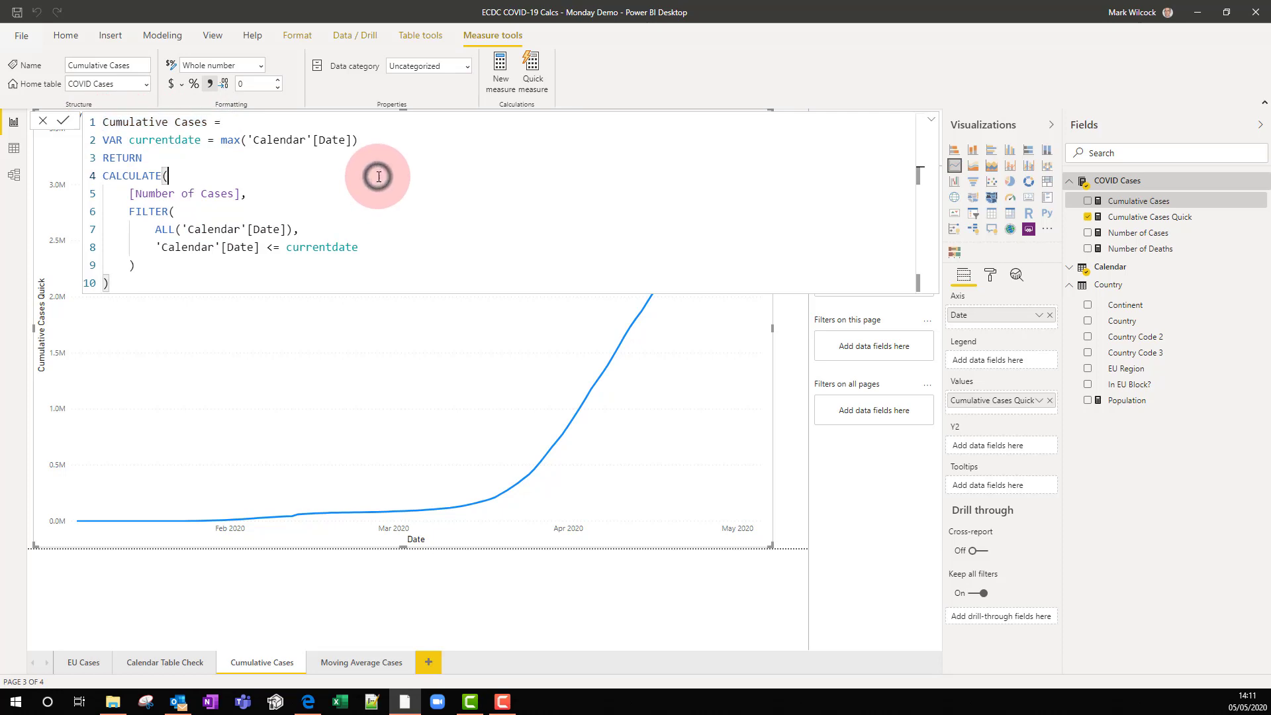
{"action": "double_click", "coordinate": [181, 139]}
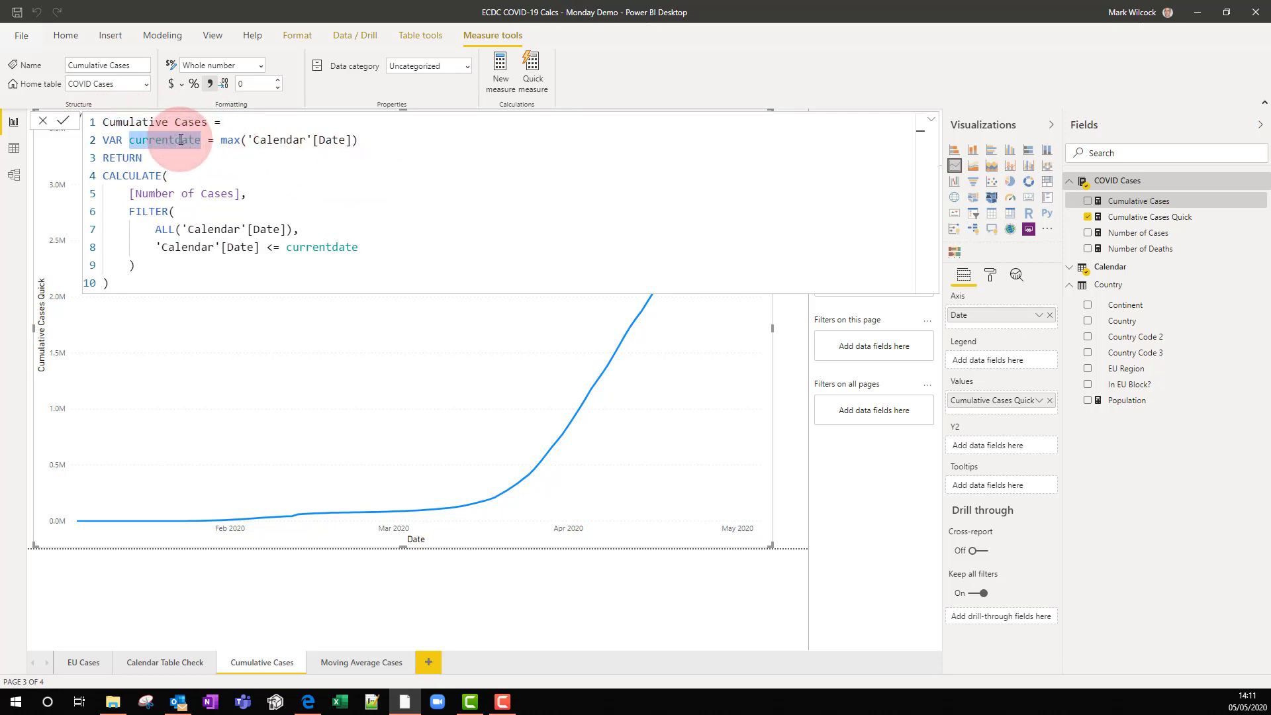
{"action": "double_click", "coordinate": [127, 176]}
{"action": "left_click_drag", "start_coordinate": [129, 193], "coordinate": [239, 193]}
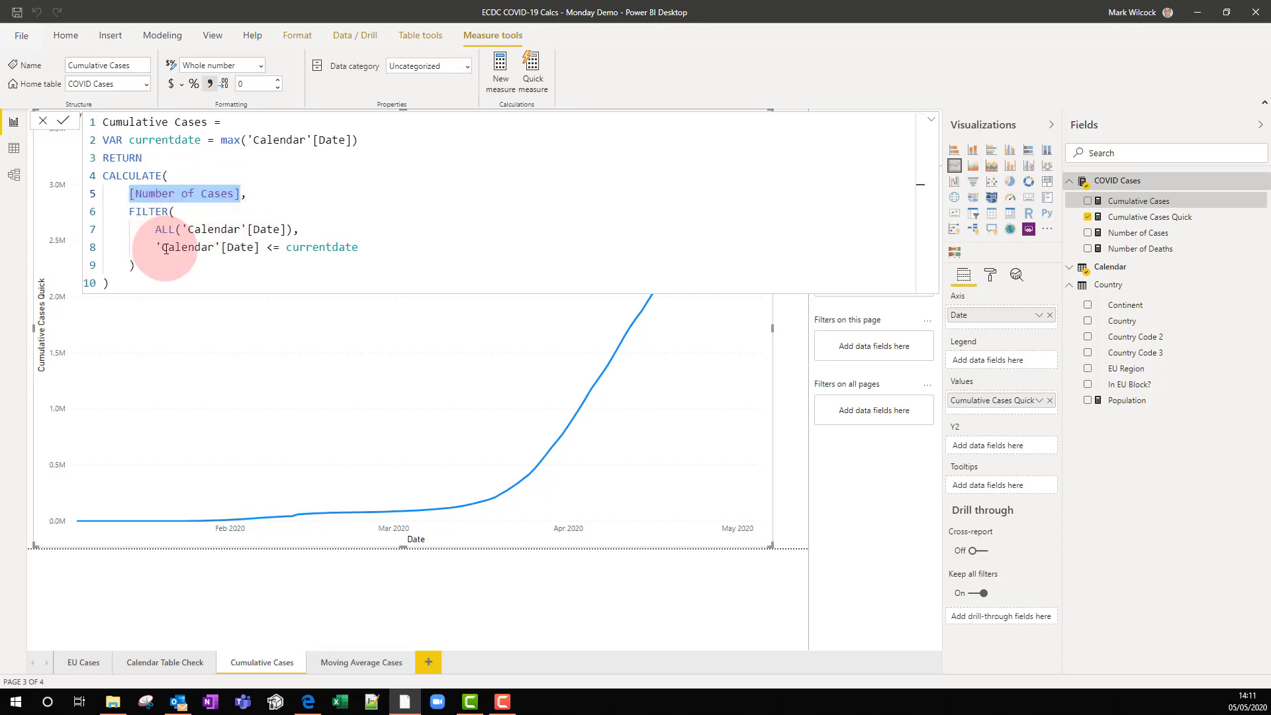
{"action": "left_click_drag", "start_coordinate": [161, 247], "coordinate": [331, 248]}
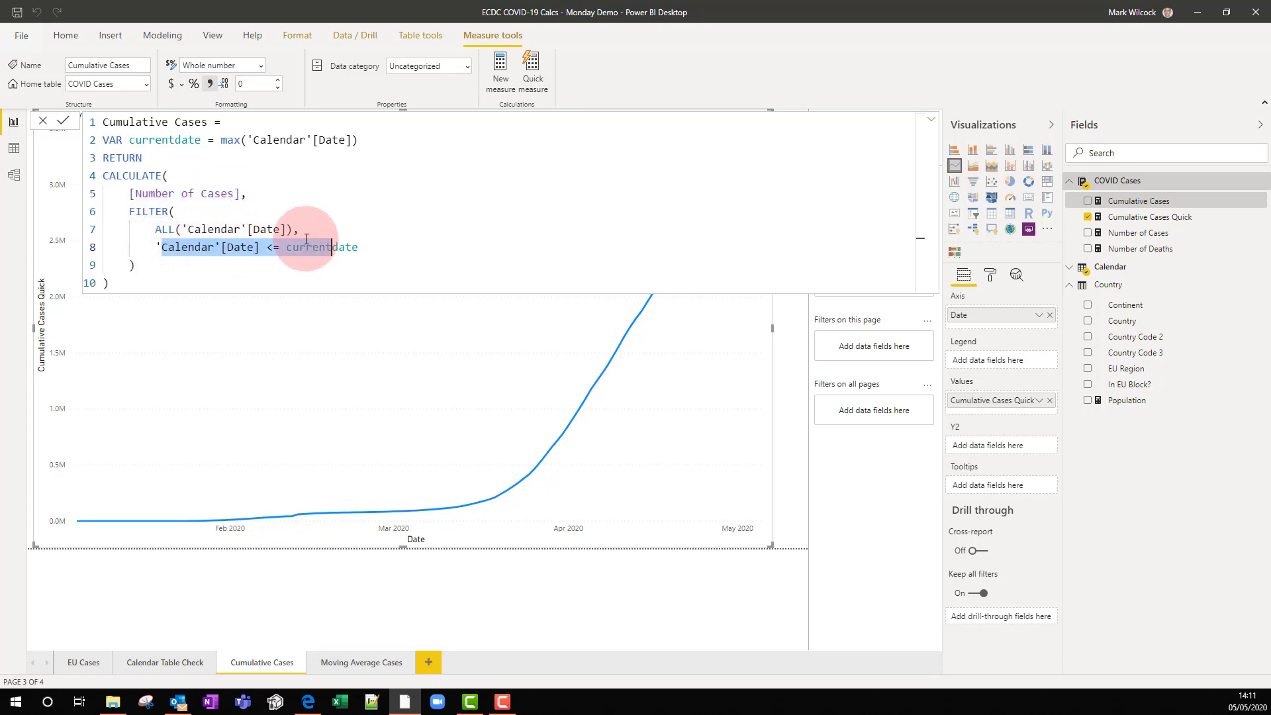
Step: Examine the ALL('Calendar'[Date]) argument and the 'Calendar'[Date] <= currentdate condition inside the Cumulative Cases measure's FILTER
{"action": "left_click_drag", "start_coordinate": [152, 229], "coordinate": [296, 229]}
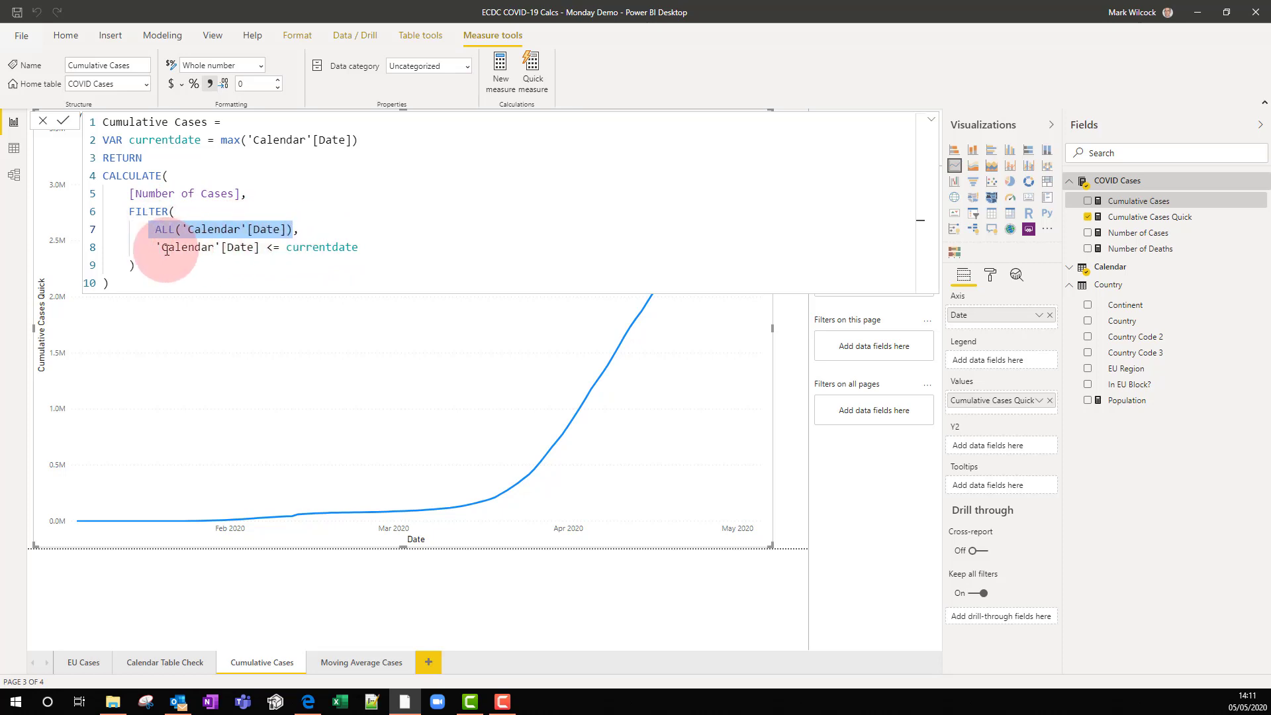
{"action": "left_click", "coordinate": [150, 249]}
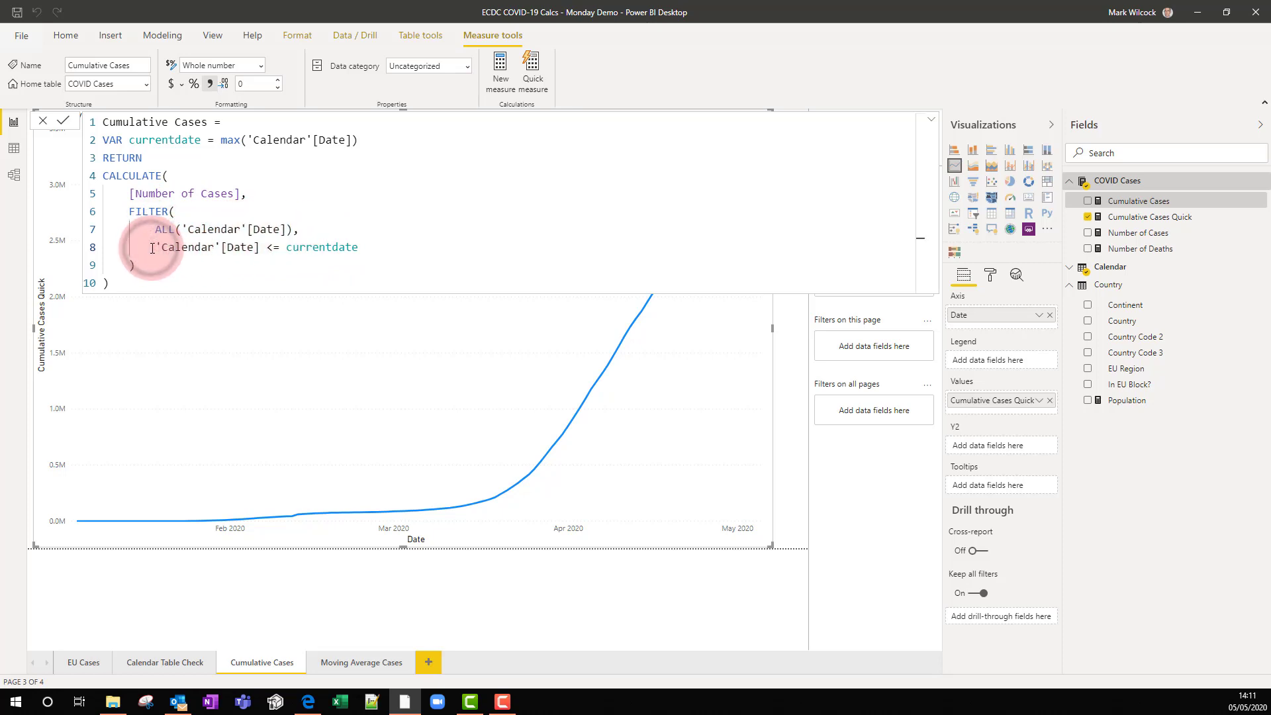
{"action": "left_click_drag", "start_coordinate": [151, 248], "coordinate": [359, 248]}
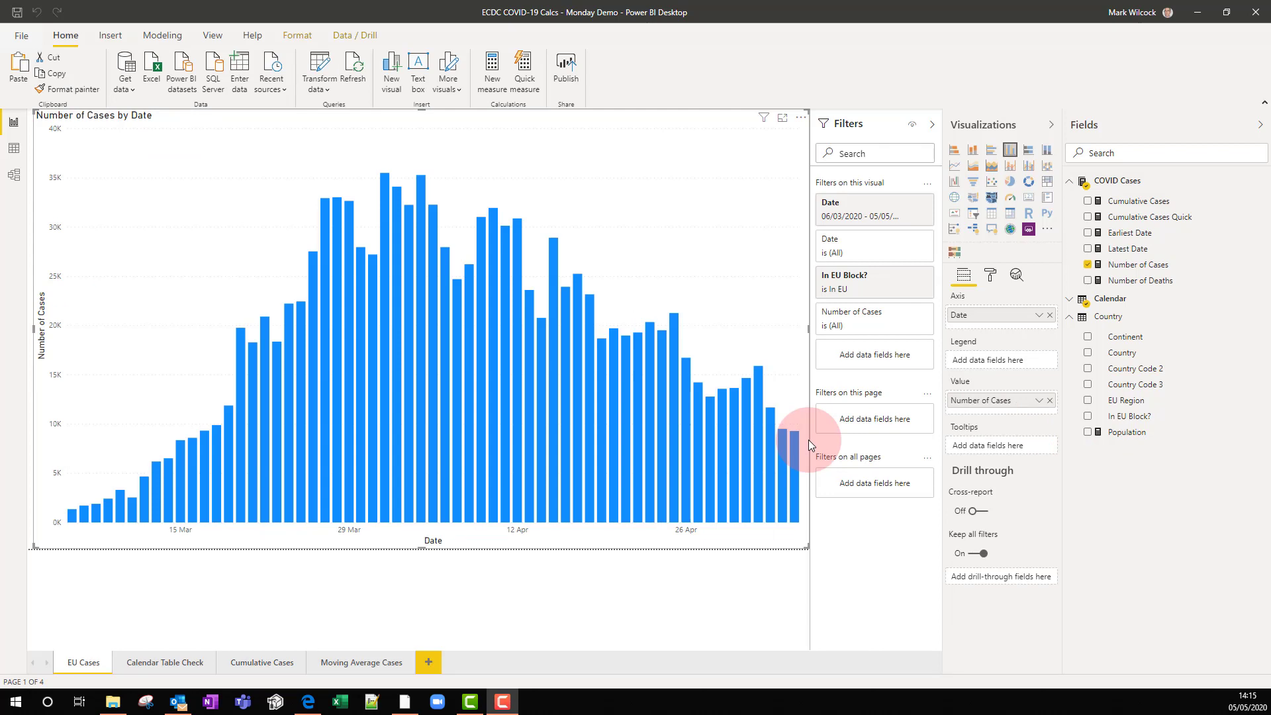
Step: Review the Earliest Date and Latest Date measures and add both to the EU Cases chart's tooltips
{"action": "left_click", "coordinate": [1137, 233]}
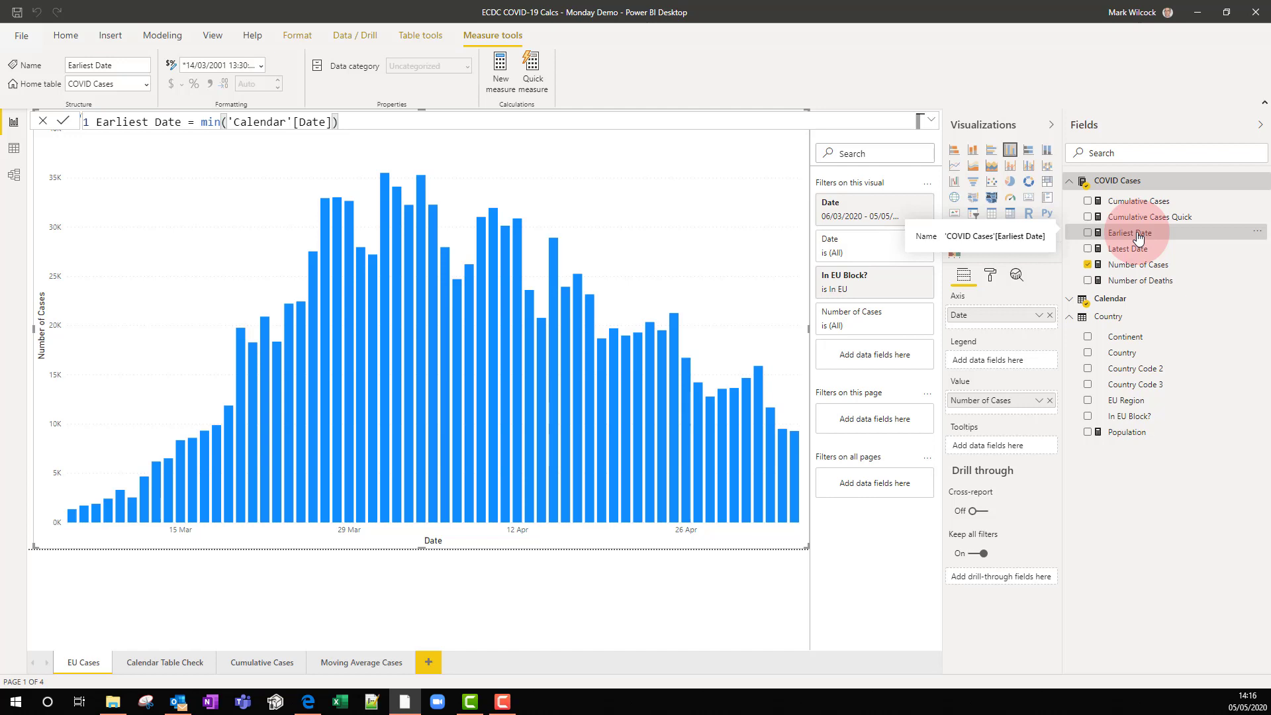
{"action": "left_click", "coordinate": [1138, 250]}
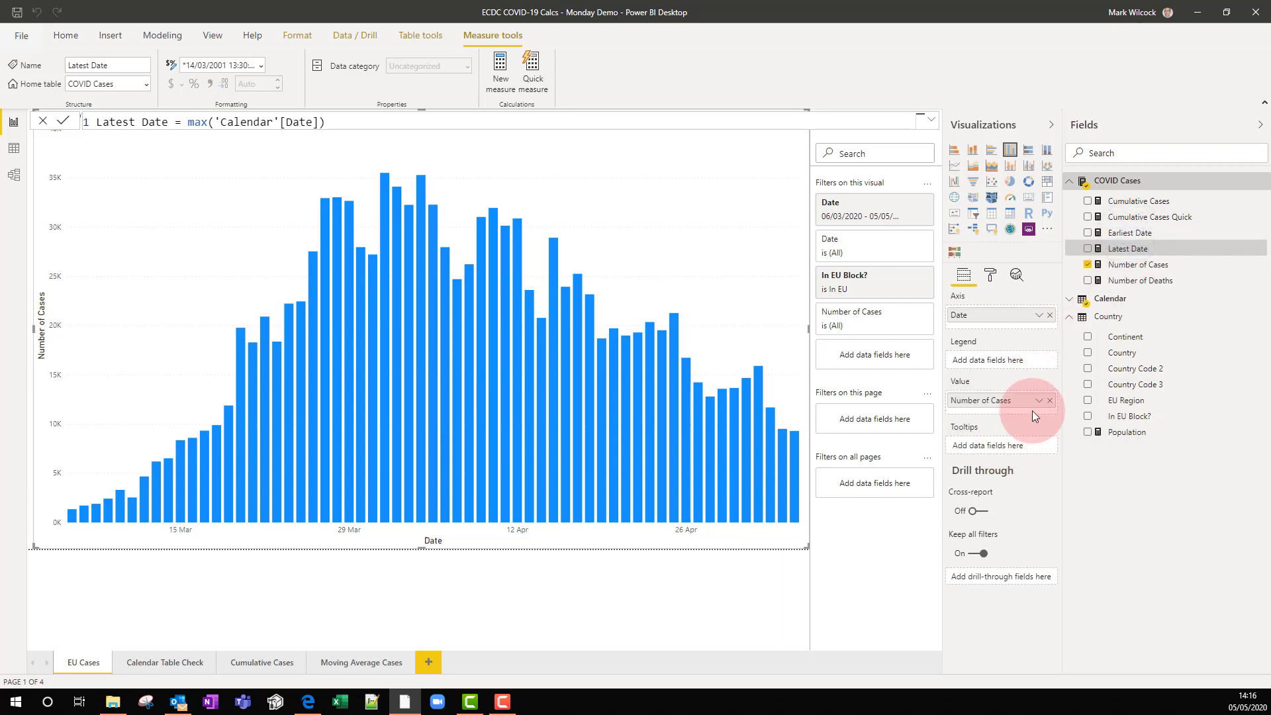
{"action": "left_click_drag", "start_coordinate": [1032, 414], "coordinate": [1022, 445]}
{"action": "left_click_drag", "start_coordinate": [1127, 249], "coordinate": [989, 457]}
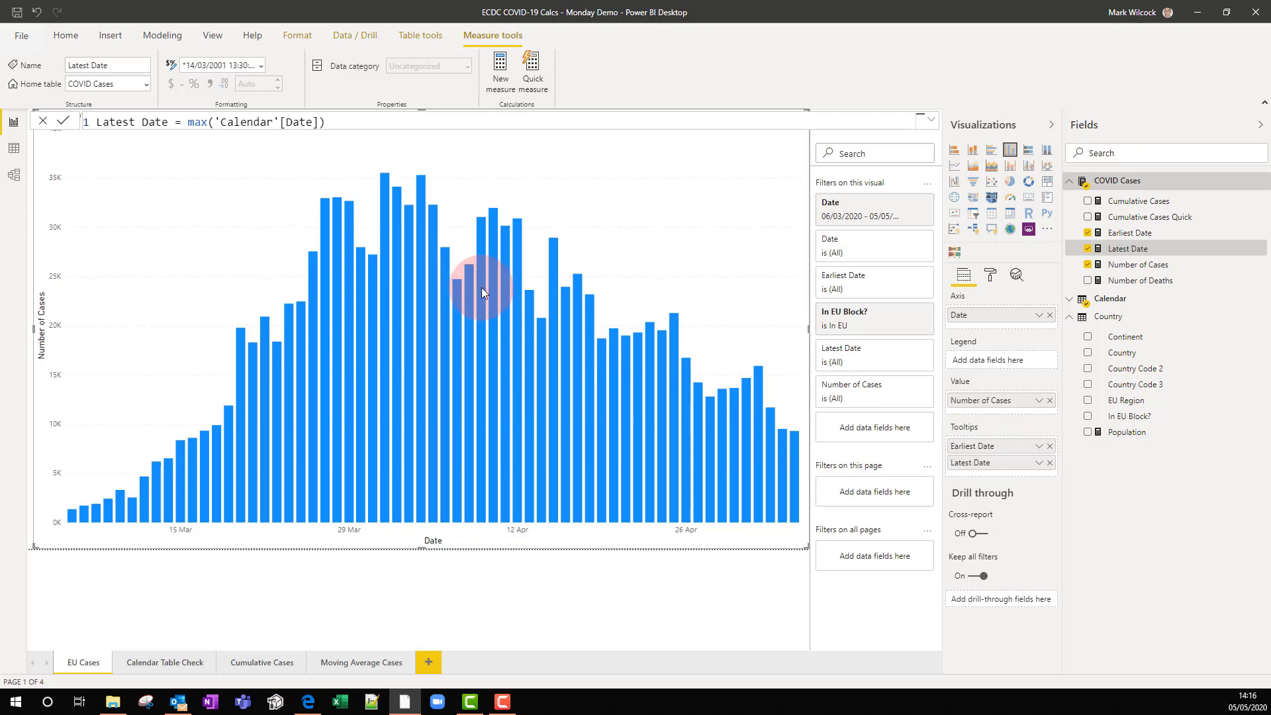
{"action": "mouse_move", "coordinate": [493, 287]}
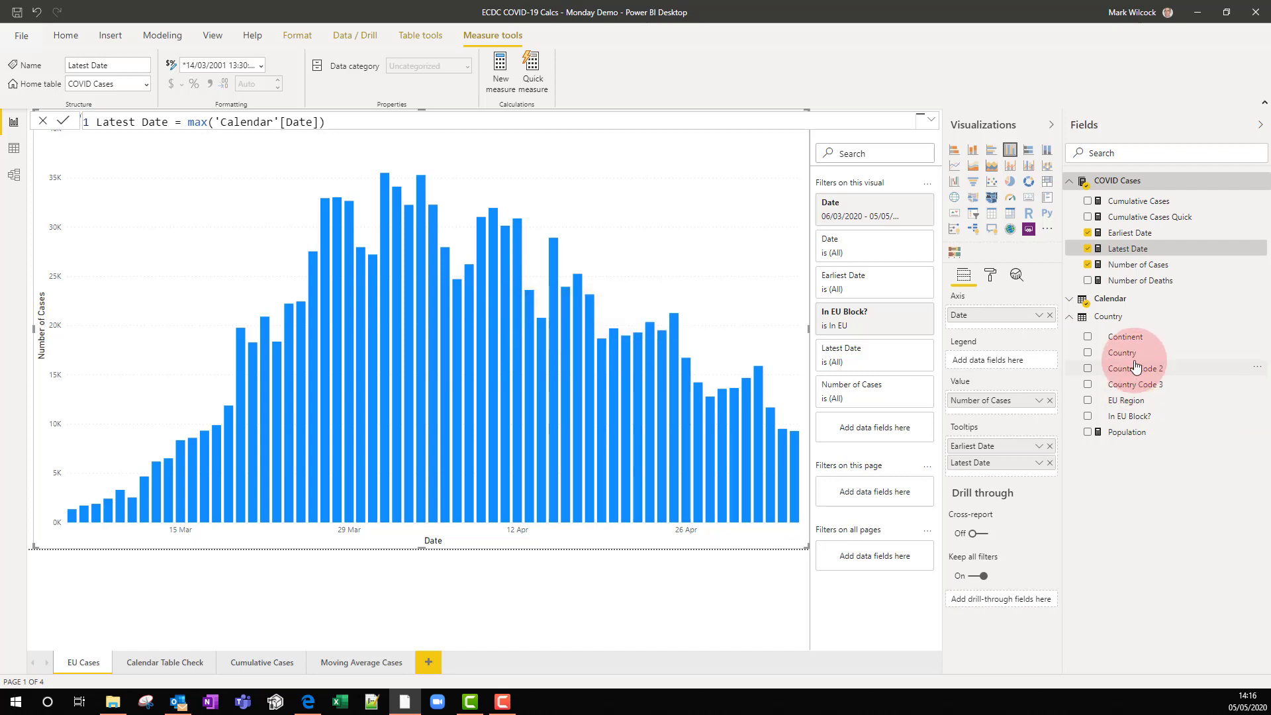
Step: Place the Calendar table's Month above Date on the chart axis to inspect April's tooltip, and remove Month again
{"action": "left_click", "coordinate": [1073, 303]}
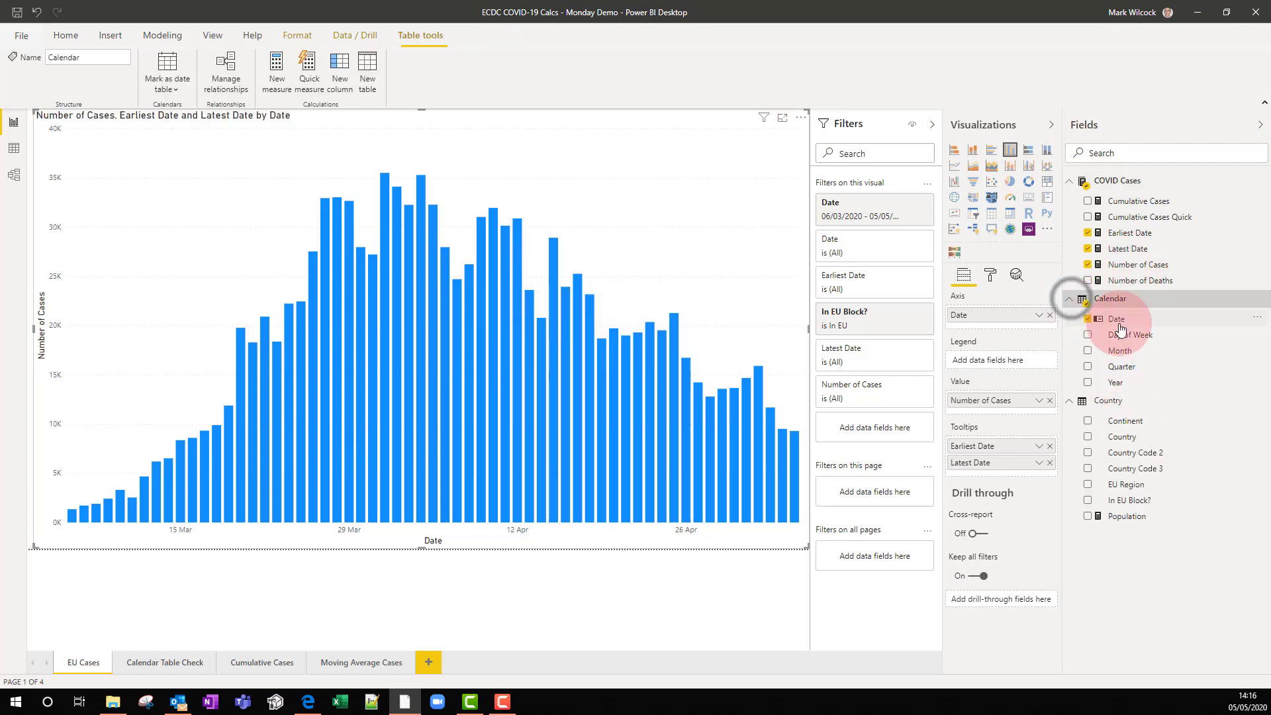
{"action": "left_click_drag", "start_coordinate": [1131, 356], "coordinate": [1042, 322]}
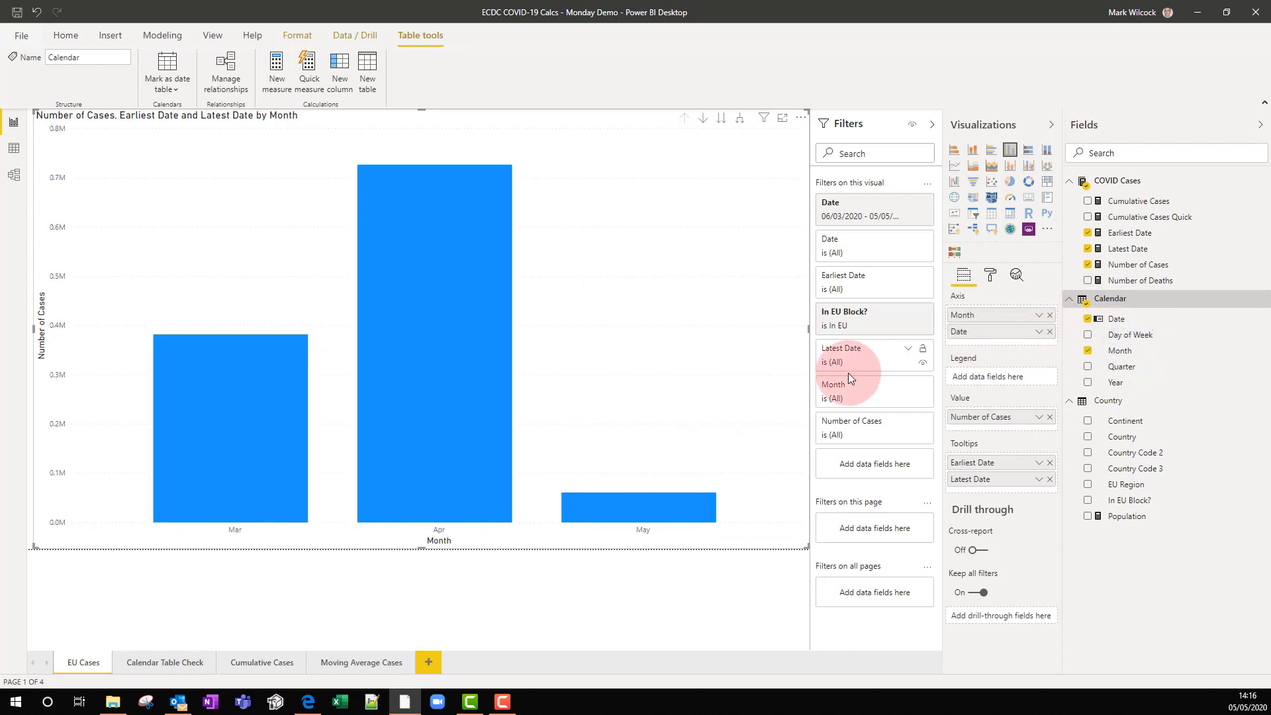
{"action": "mouse_move", "coordinate": [492, 375]}
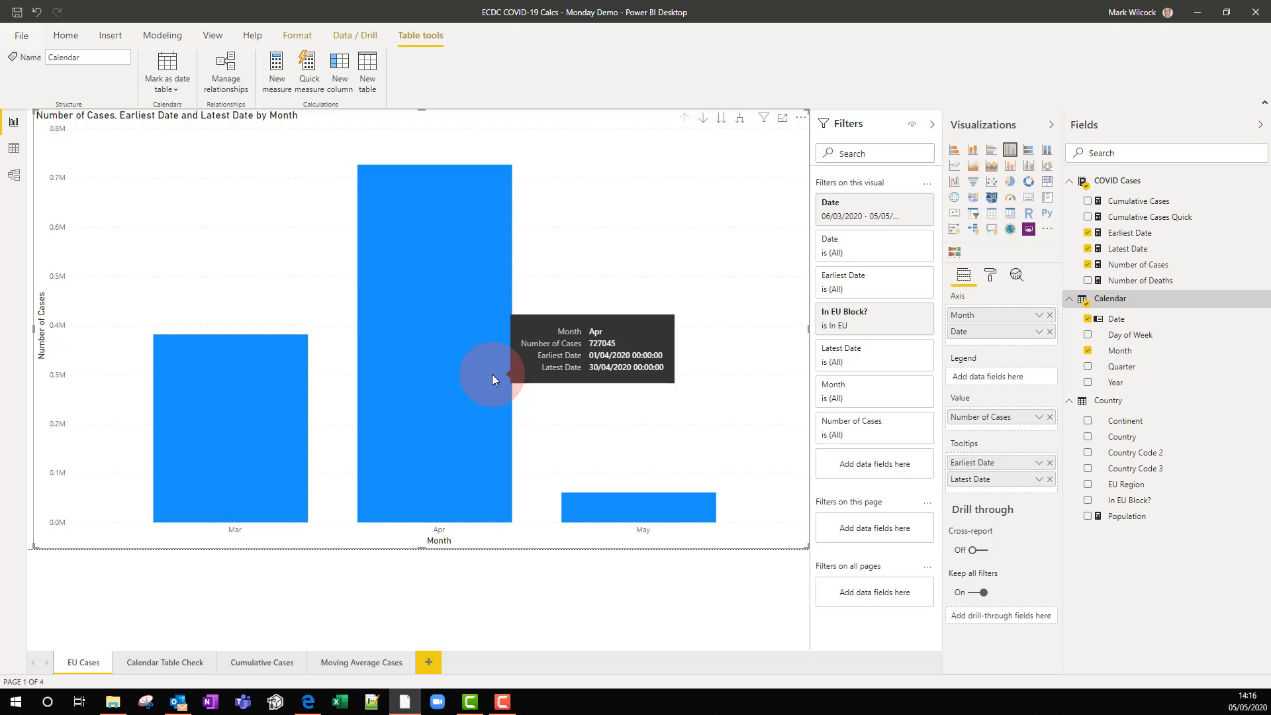
{"action": "left_click", "coordinate": [1048, 317]}
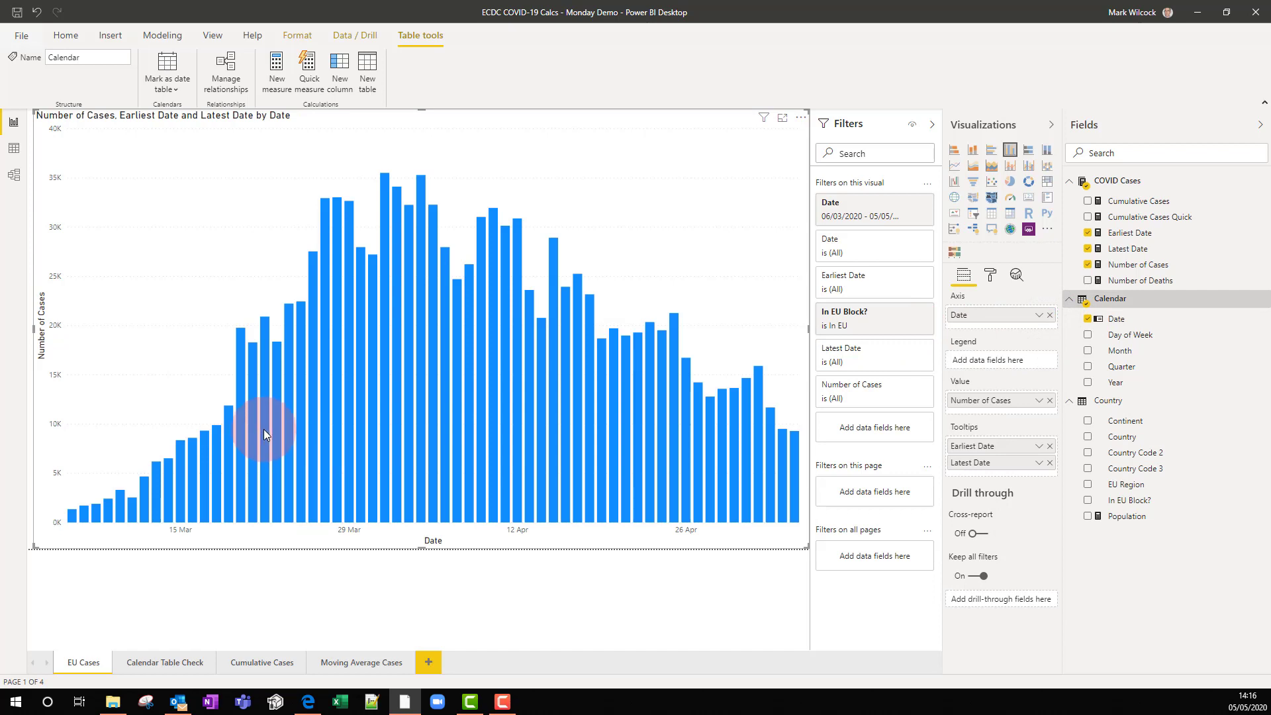
{"action": "mouse_move", "coordinate": [301, 417]}
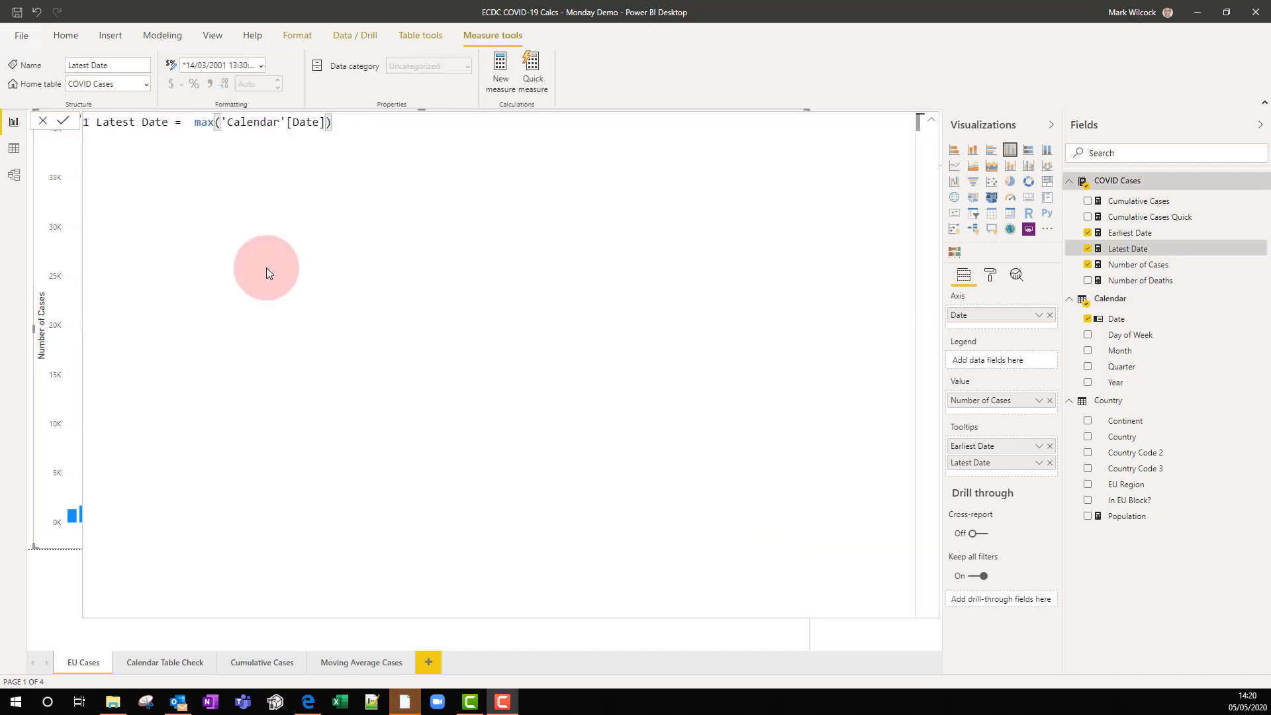
Step: Rewrite the Latest Date measure to store max('Calendar'[Date]) in a variable named currentDate and return currentDate
{"action": "left_click", "coordinate": [196, 119]}
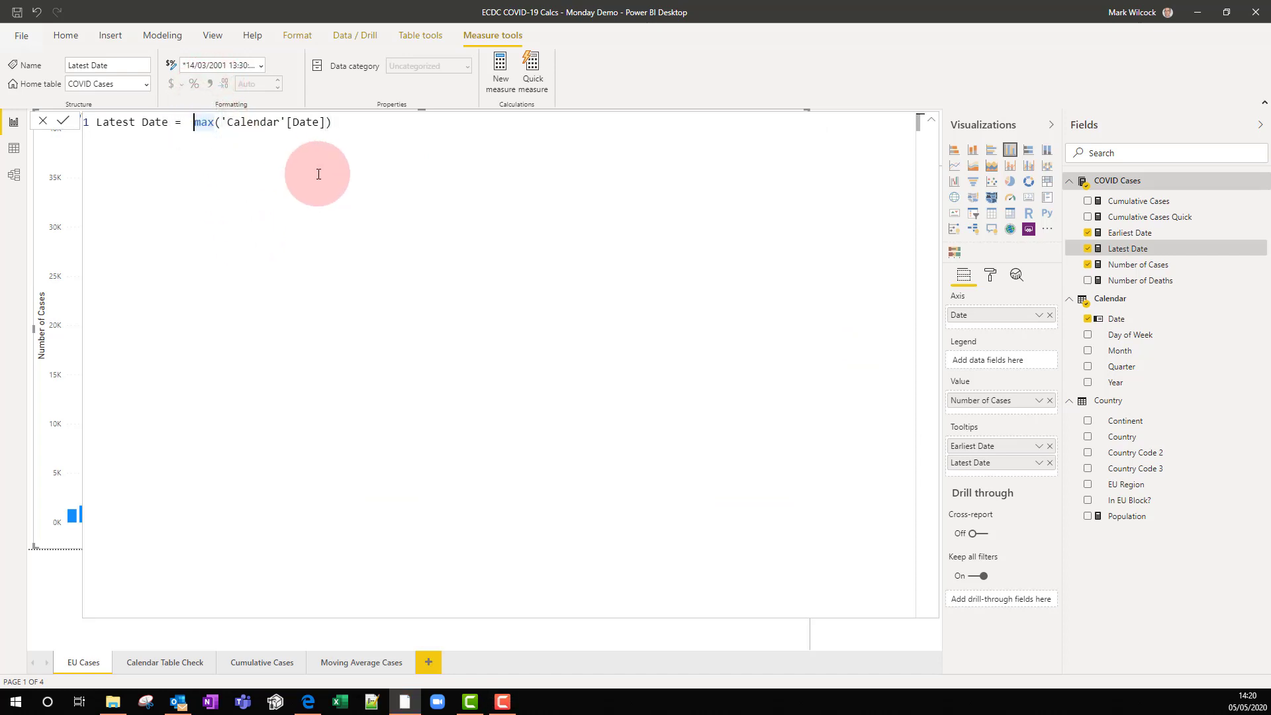
{"action": "key", "text": "Return"}
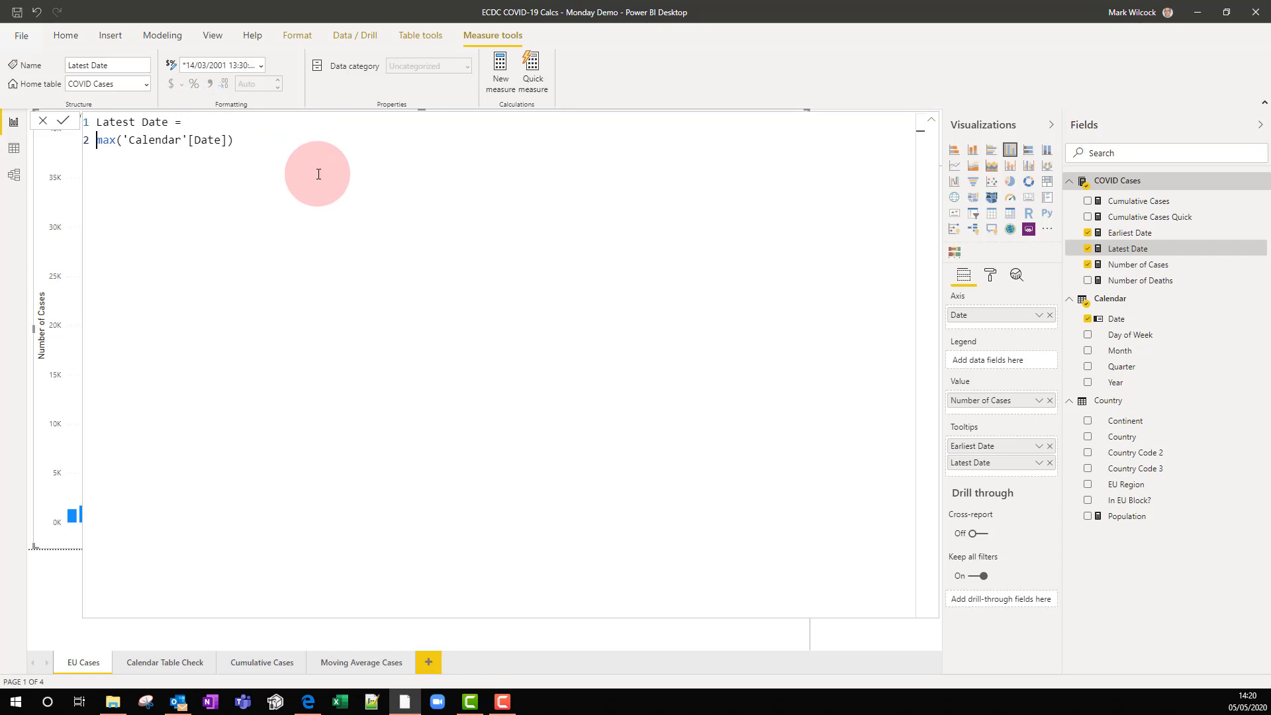
{"action": "type", "text": "VAR currentDate "}
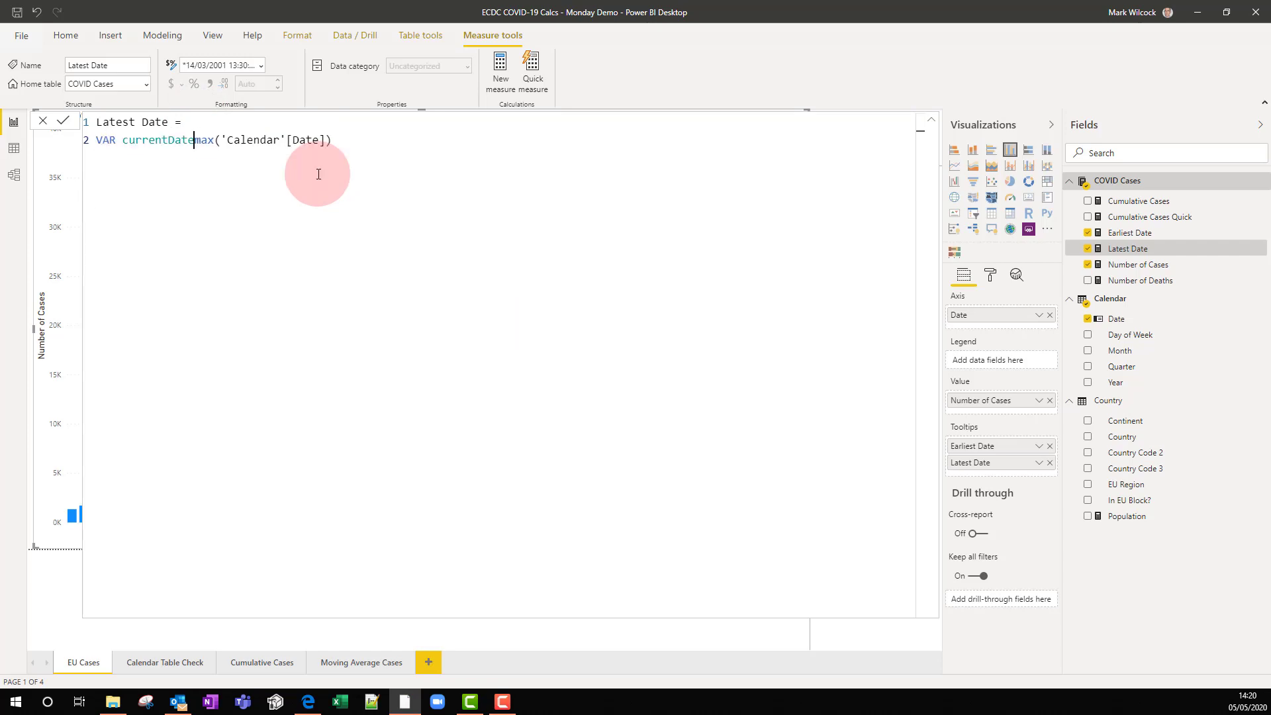
{"action": "type", "text": "="}
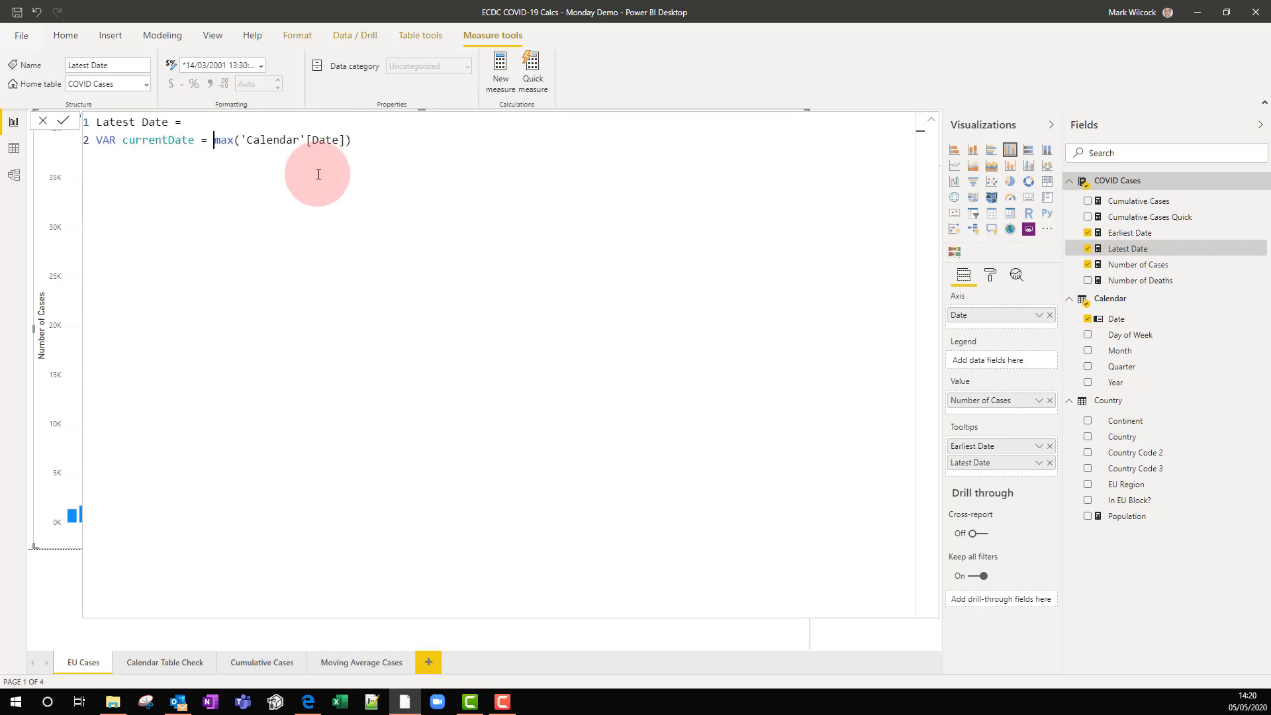
{"action": "left_click", "coordinate": [376, 142]}
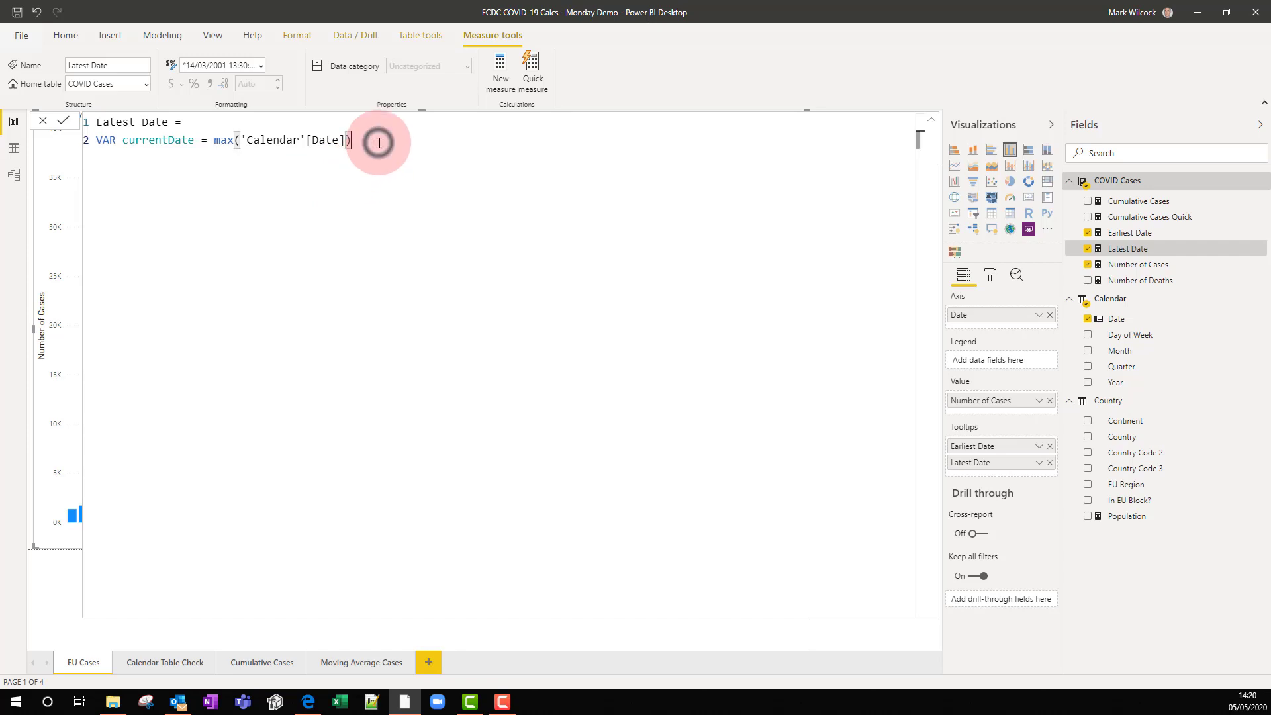
{"action": "key", "text": "shift+Return"}
{"action": "type", "text": "RETURN currentd"}
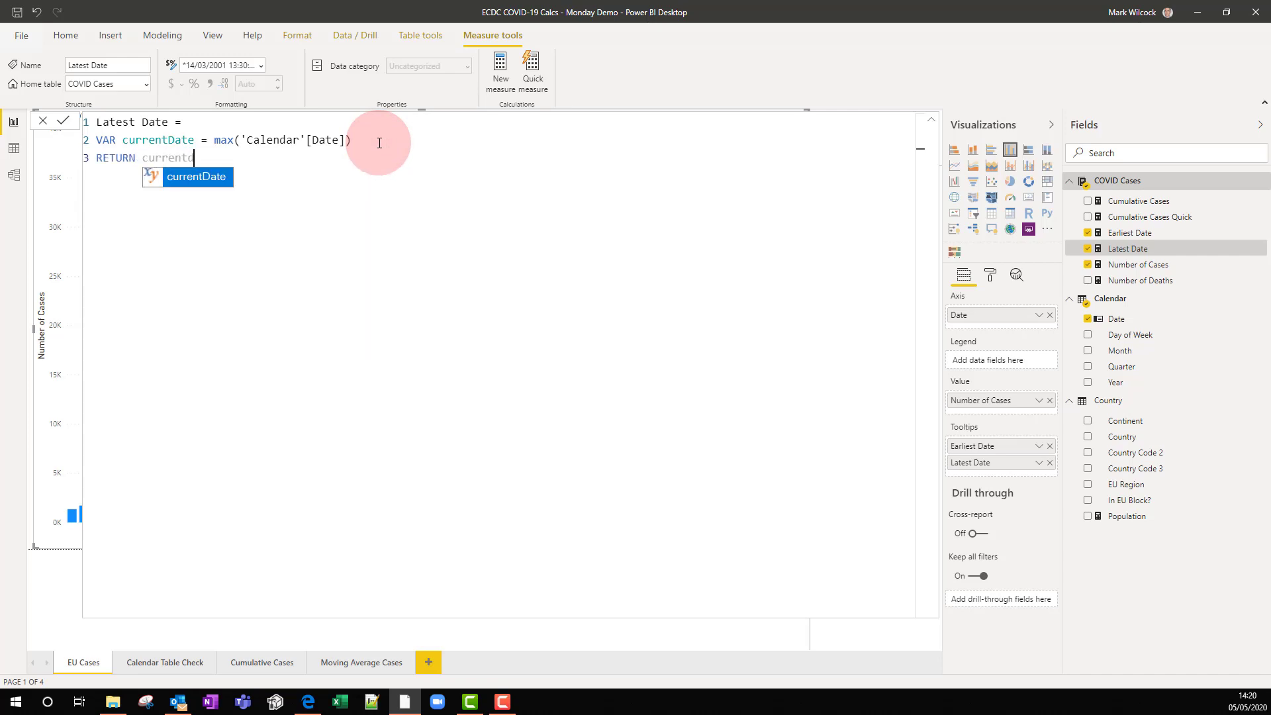
{"action": "key", "text": "Tab"}
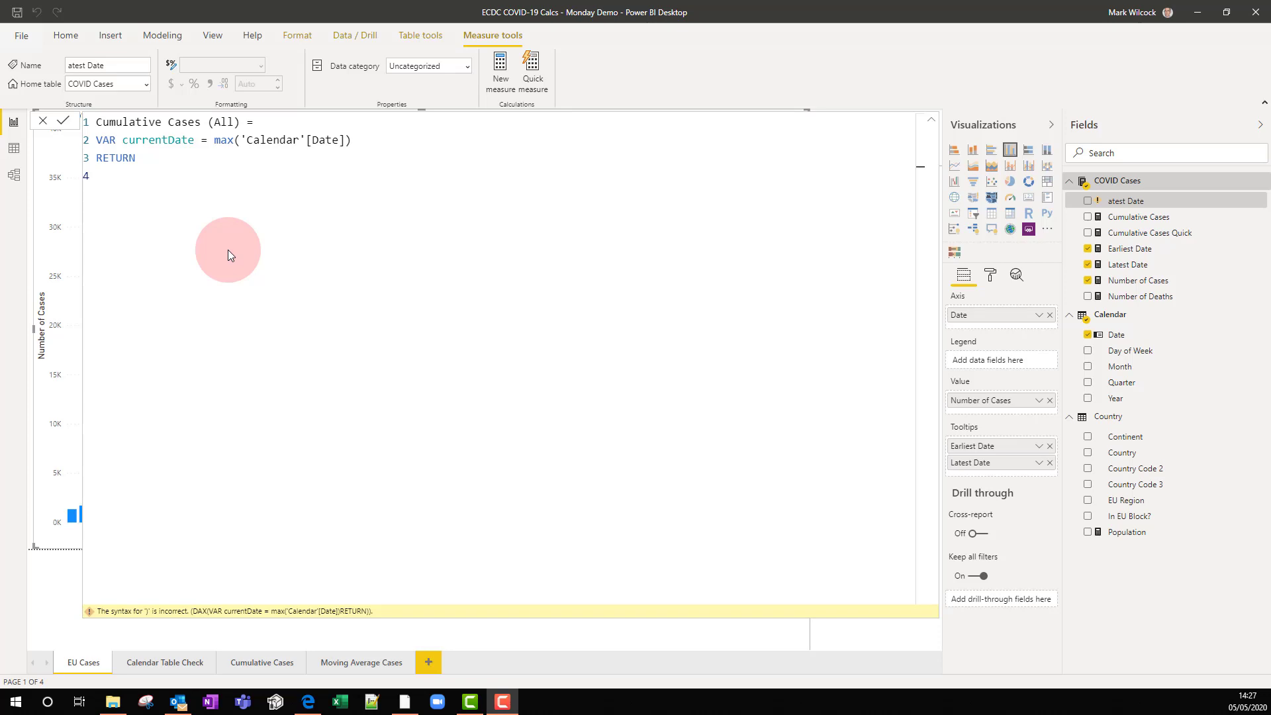
Step: Highlight the measure name Cumulative Cases (All) and its currentDate variable line to review them
{"action": "left_click", "coordinate": [238, 122]}
{"action": "left_click_drag", "start_coordinate": [197, 117], "coordinate": [50, 121]}
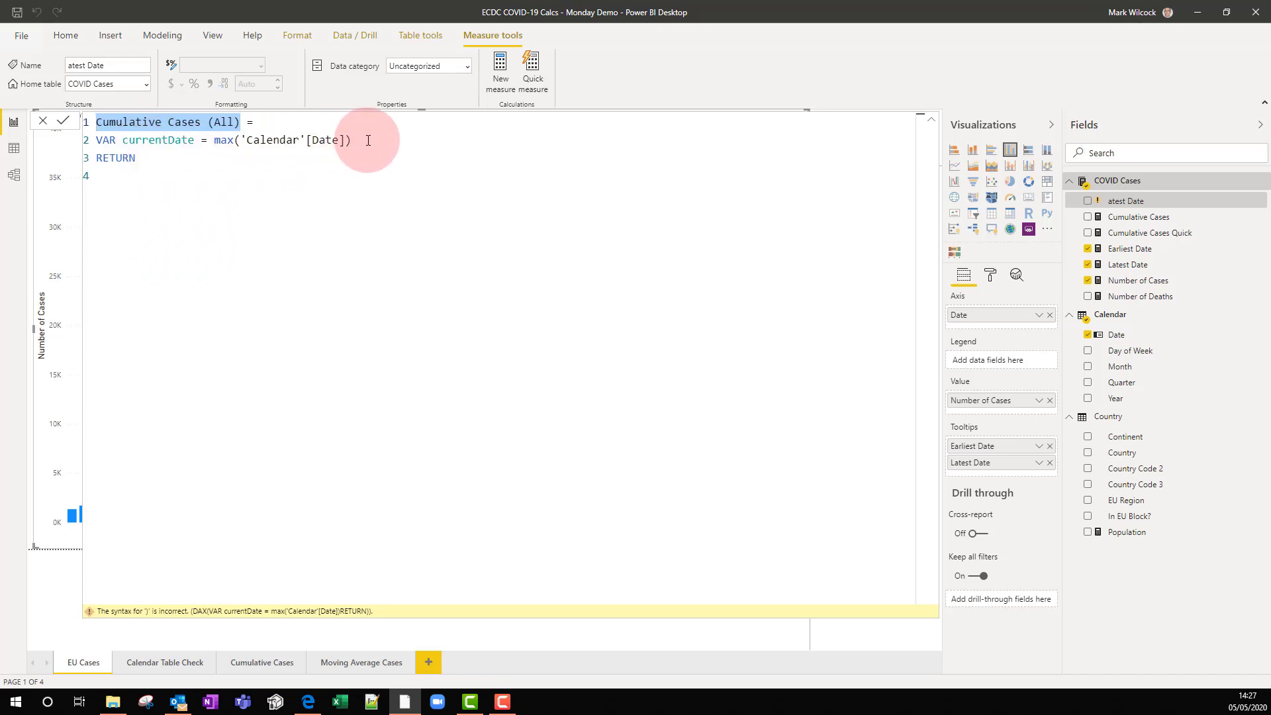
{"action": "left_click_drag", "start_coordinate": [368, 140], "coordinate": [121, 150]}
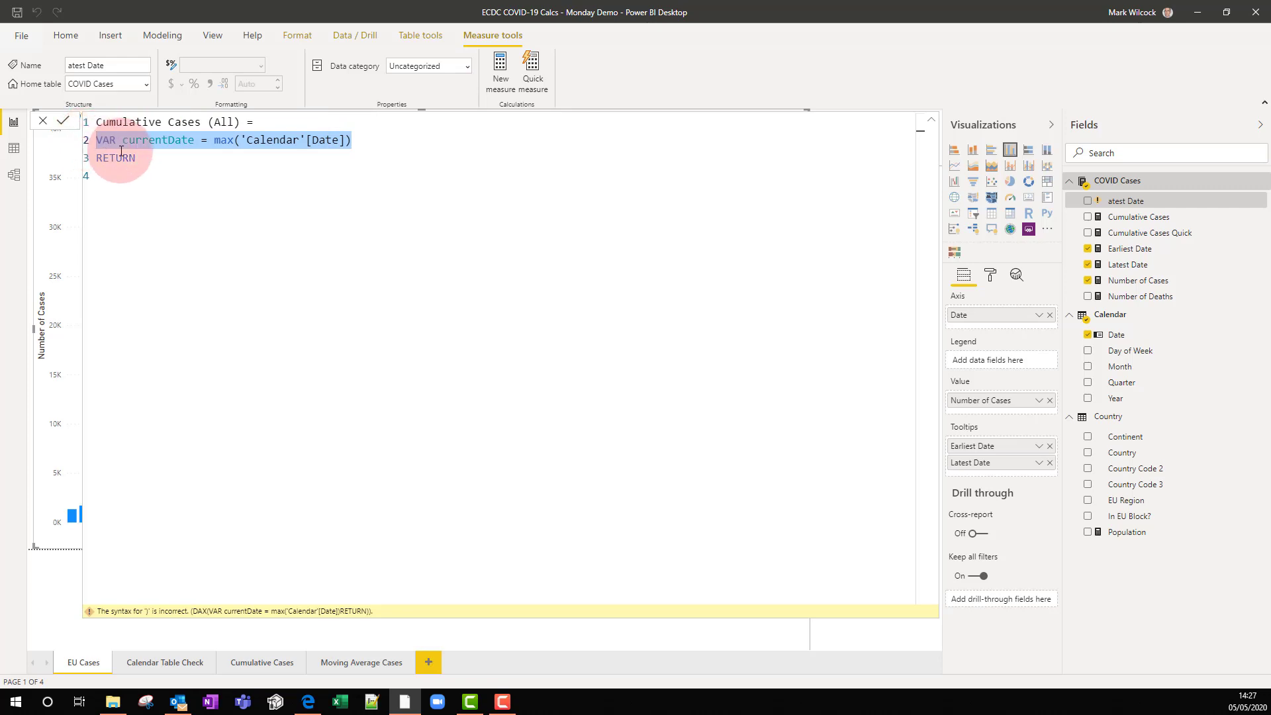
Step: Begin the RETURN expression of Cumulative Cases (All) with CALCULATE, using [Number of Cases] as its first argument
{"action": "left_click", "coordinate": [159, 161]}
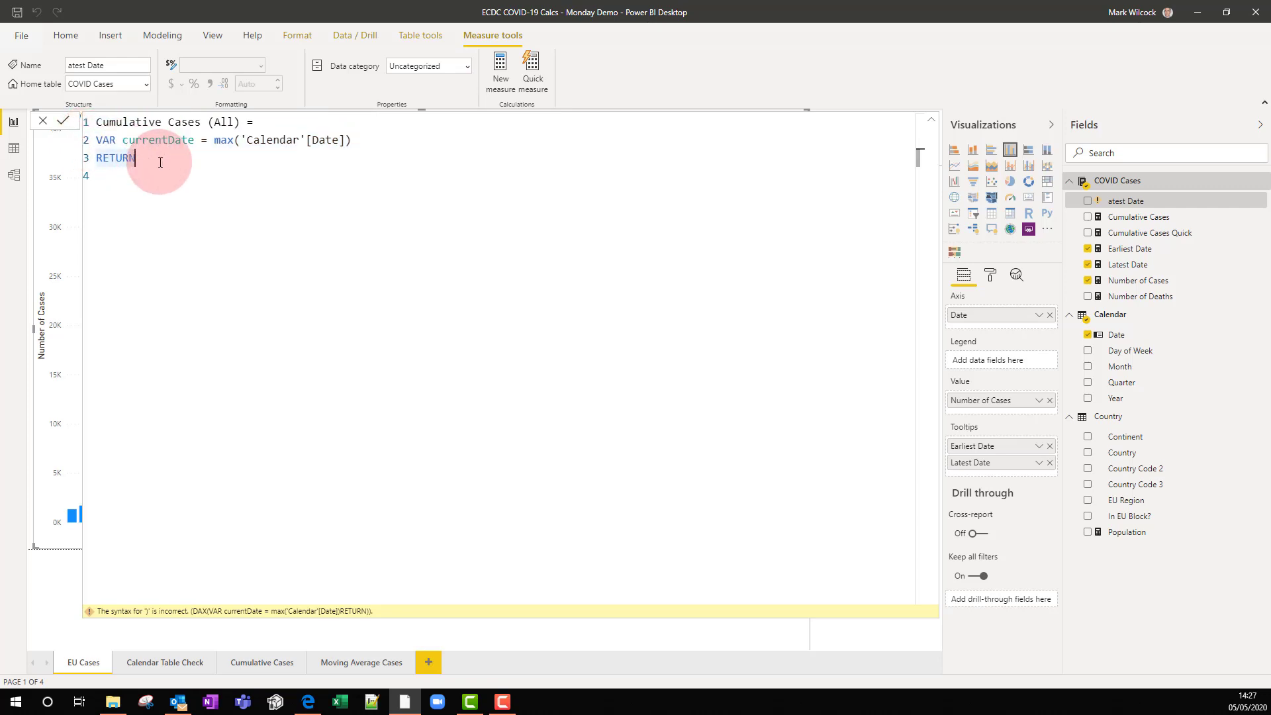
{"action": "left_click", "coordinate": [173, 163]}
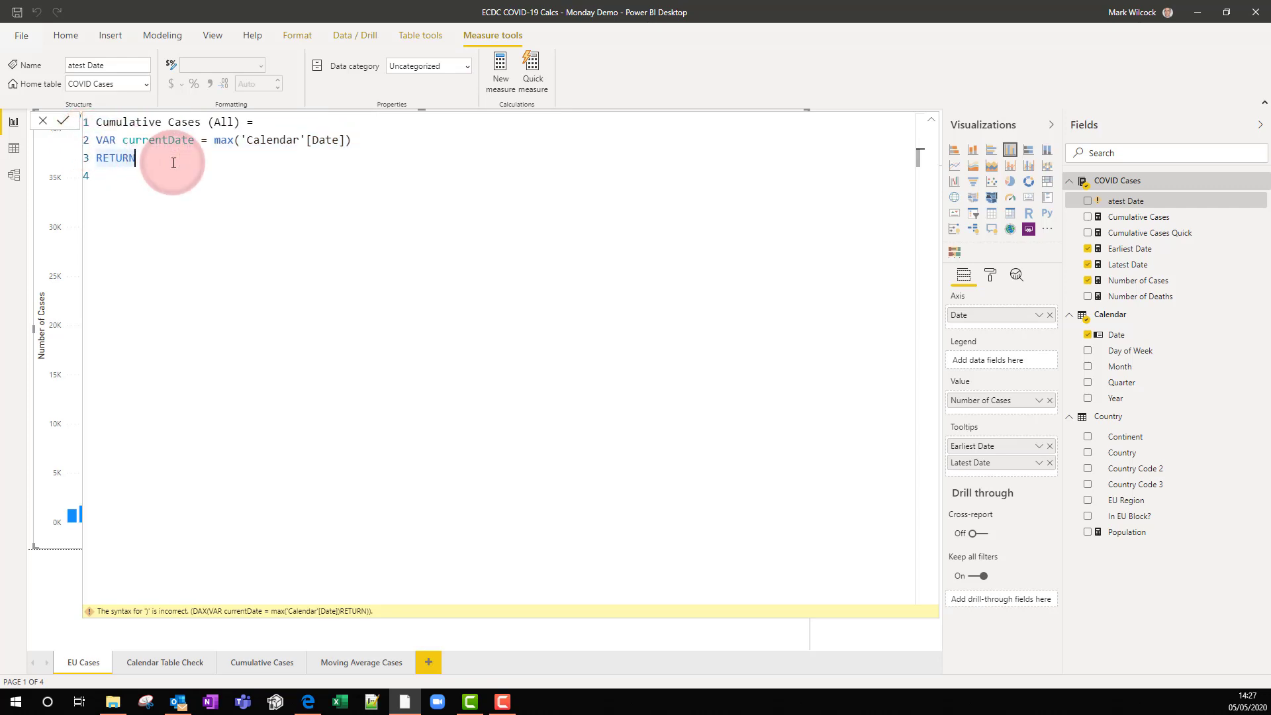
{"action": "key", "text": "shift+Return"}
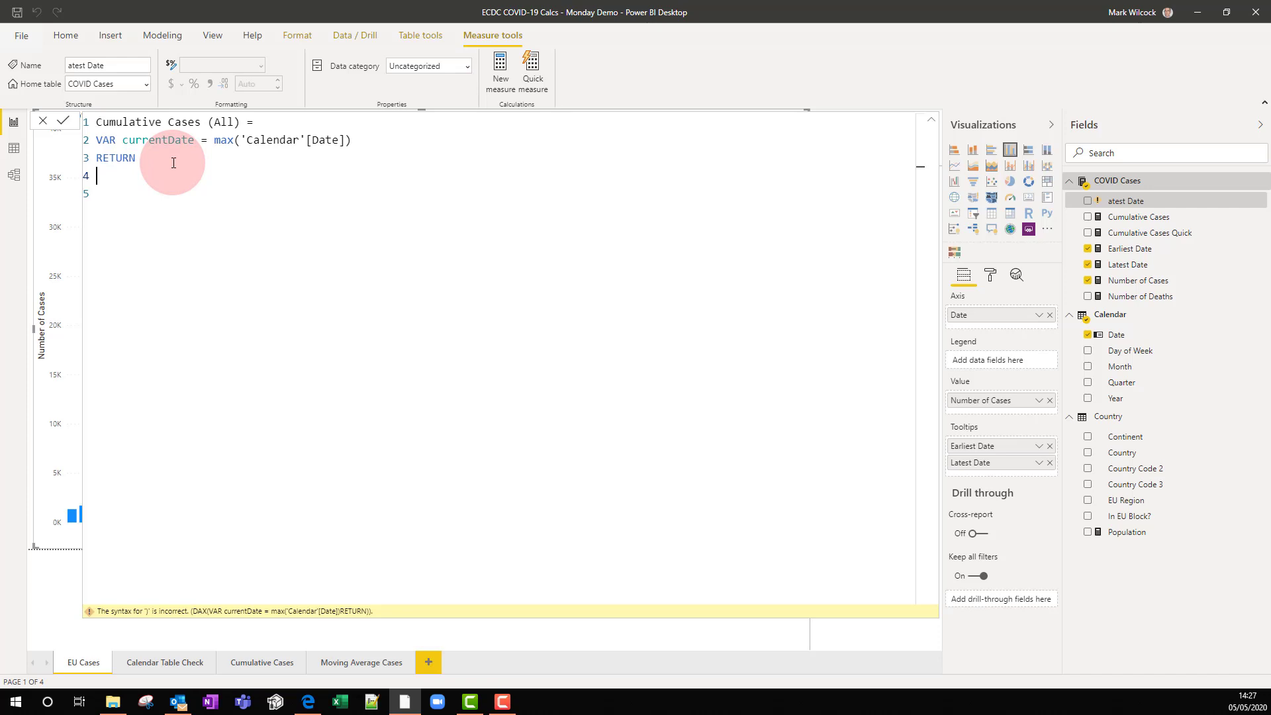
{"action": "type", "text": "CALCULATE("}
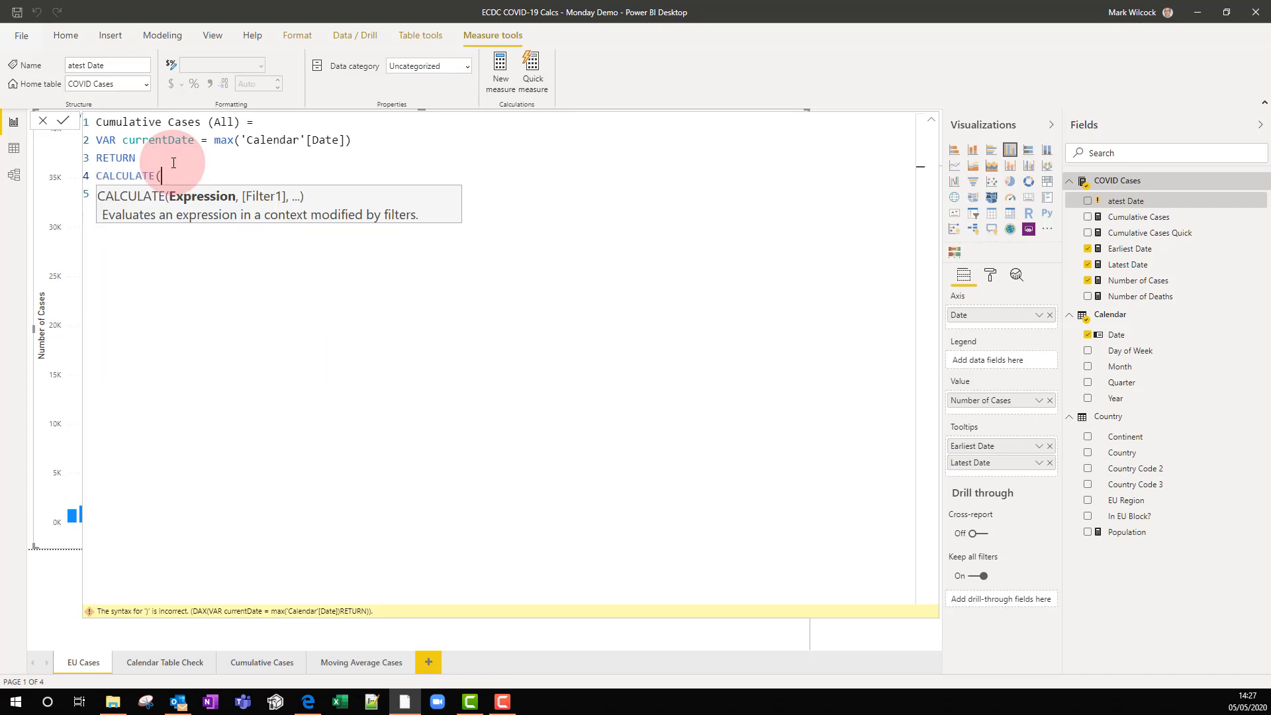
{"action": "key", "text": "shift+Return"}
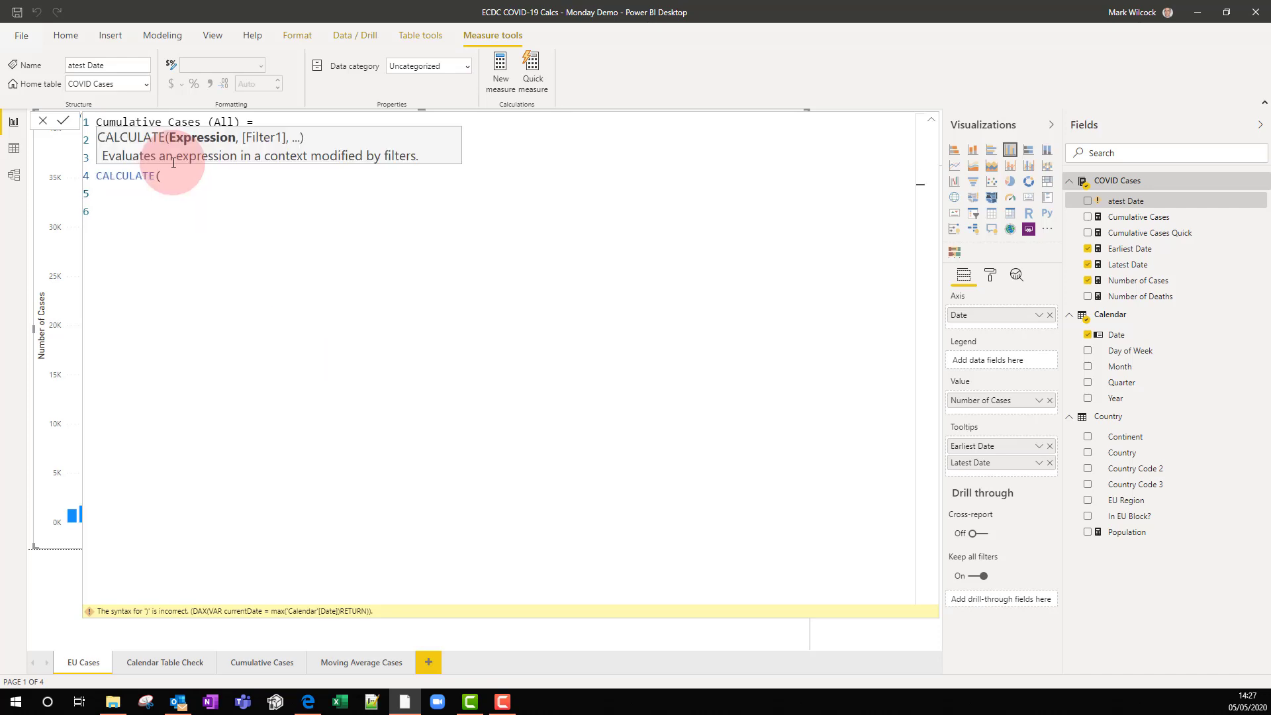
{"action": "type", "text": "["}
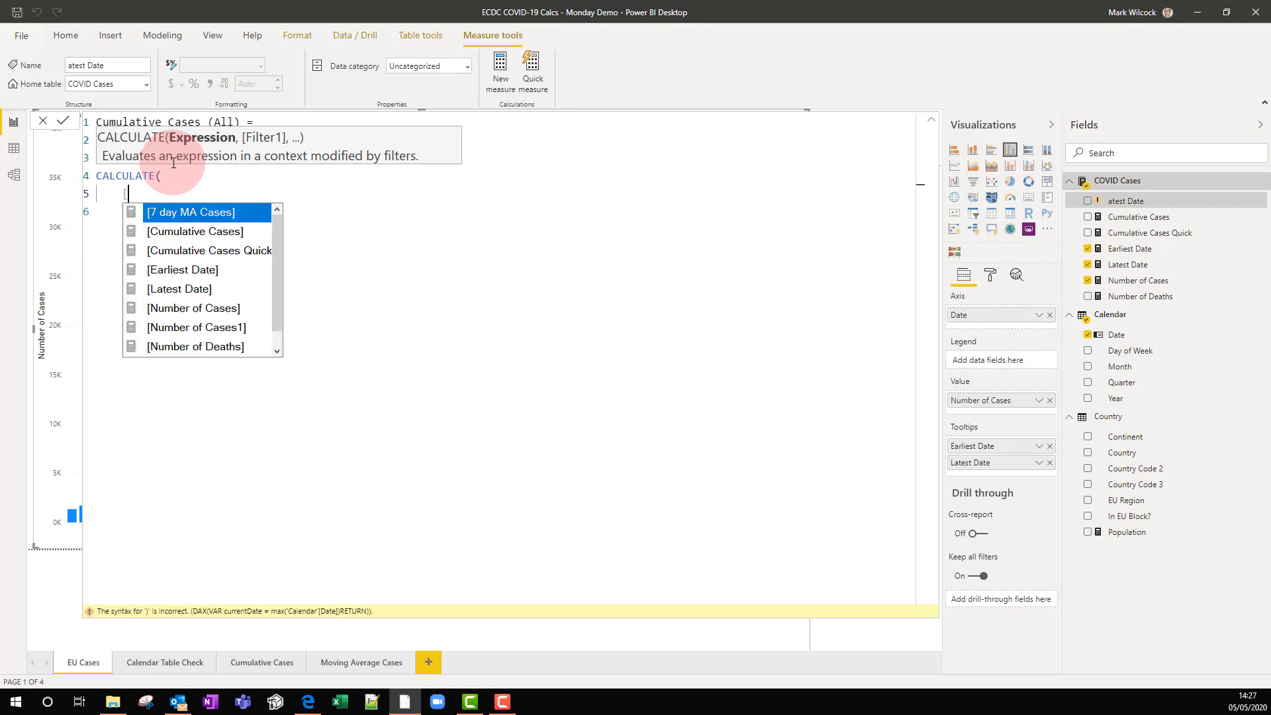
{"action": "key", "text": "Down"}
{"action": "key", "text": "Down"}
{"action": "key", "text": "Down"}
{"action": "key", "text": "Down"}
{"action": "key", "text": "Down"}
{"action": "key", "text": "Tab"}
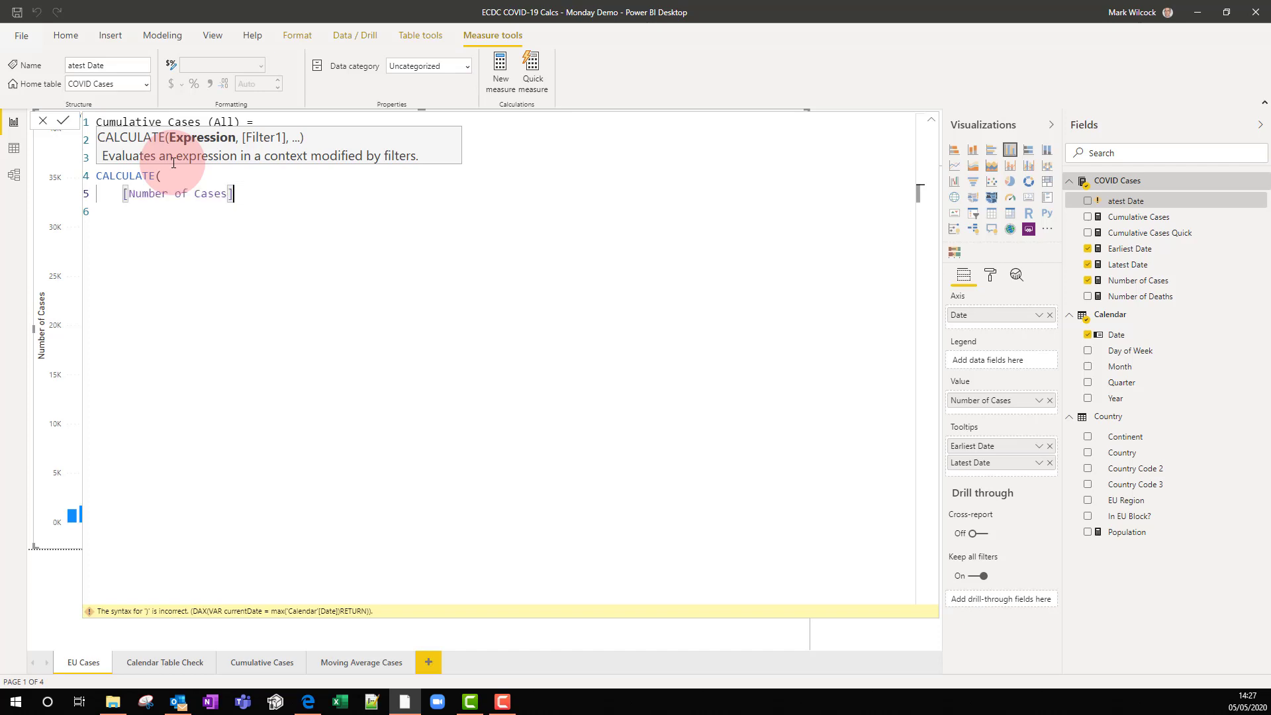
{"action": "type", "text": ","}
Step: Add ALL('Calendar'[Date]) as the CALCULATE filter, close the expression and commit the Cumulative Cases (All) measure
{"action": "key", "text": "shift+Return"}
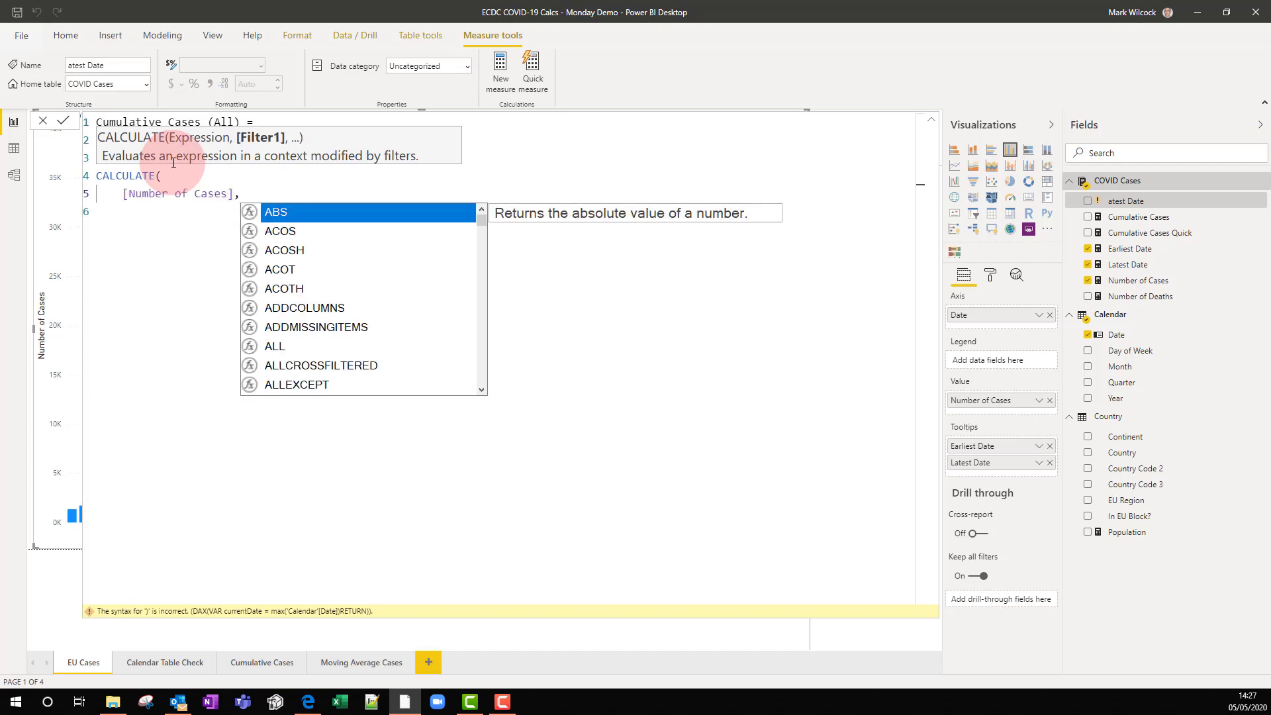
{"action": "type", "text": "ALL"}
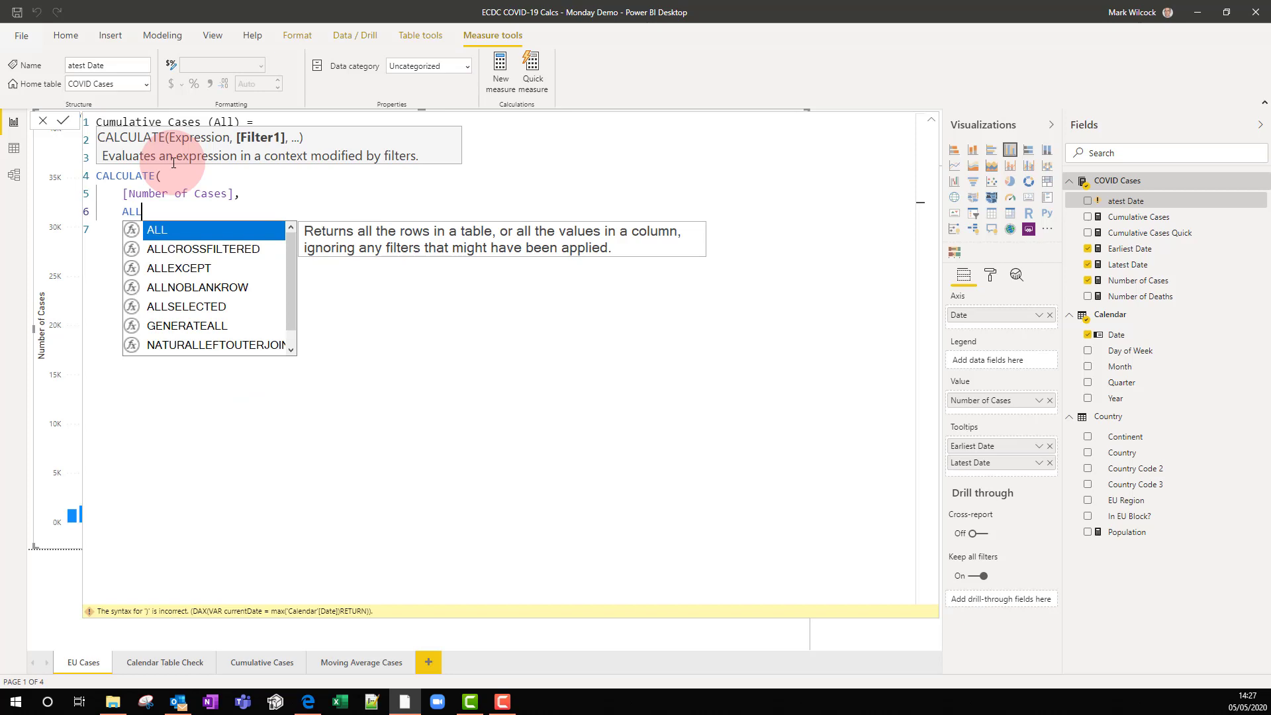
{"action": "type", "text": "("}
{"action": "key", "text": "Down"}
{"action": "key", "text": "Down"}
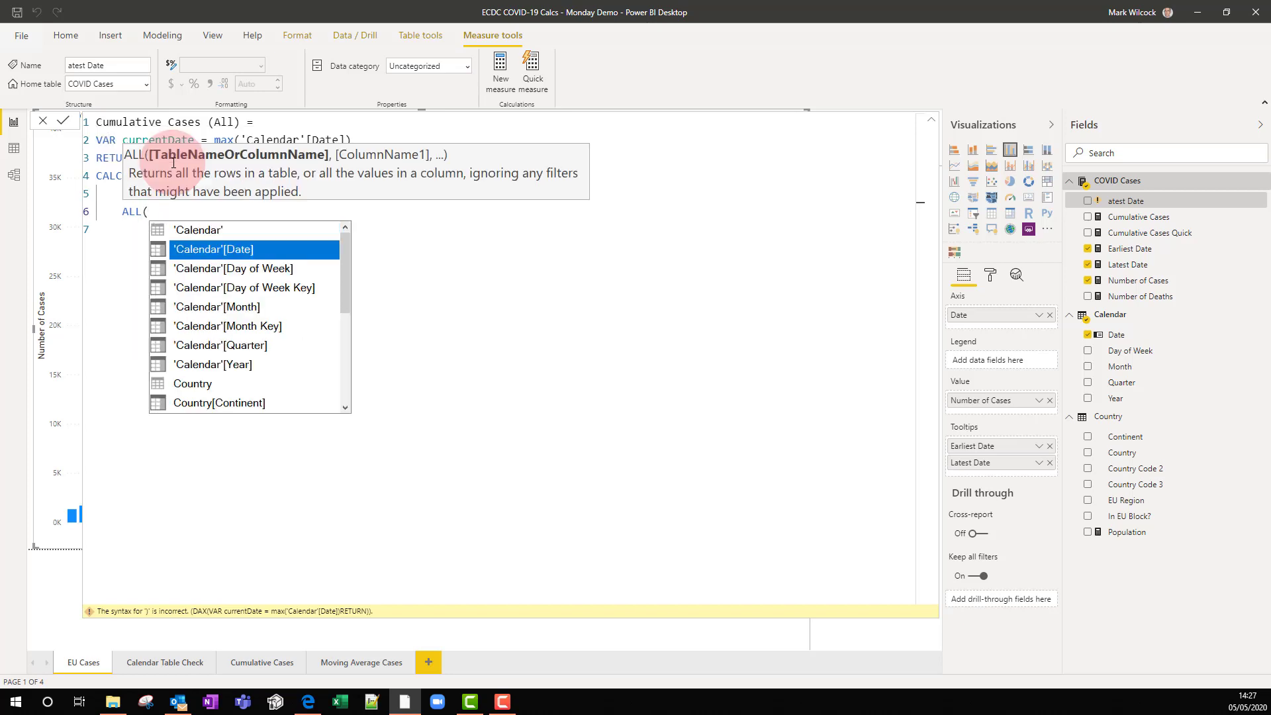
{"action": "key", "text": "Up"}
{"action": "key", "text": "Tab"}
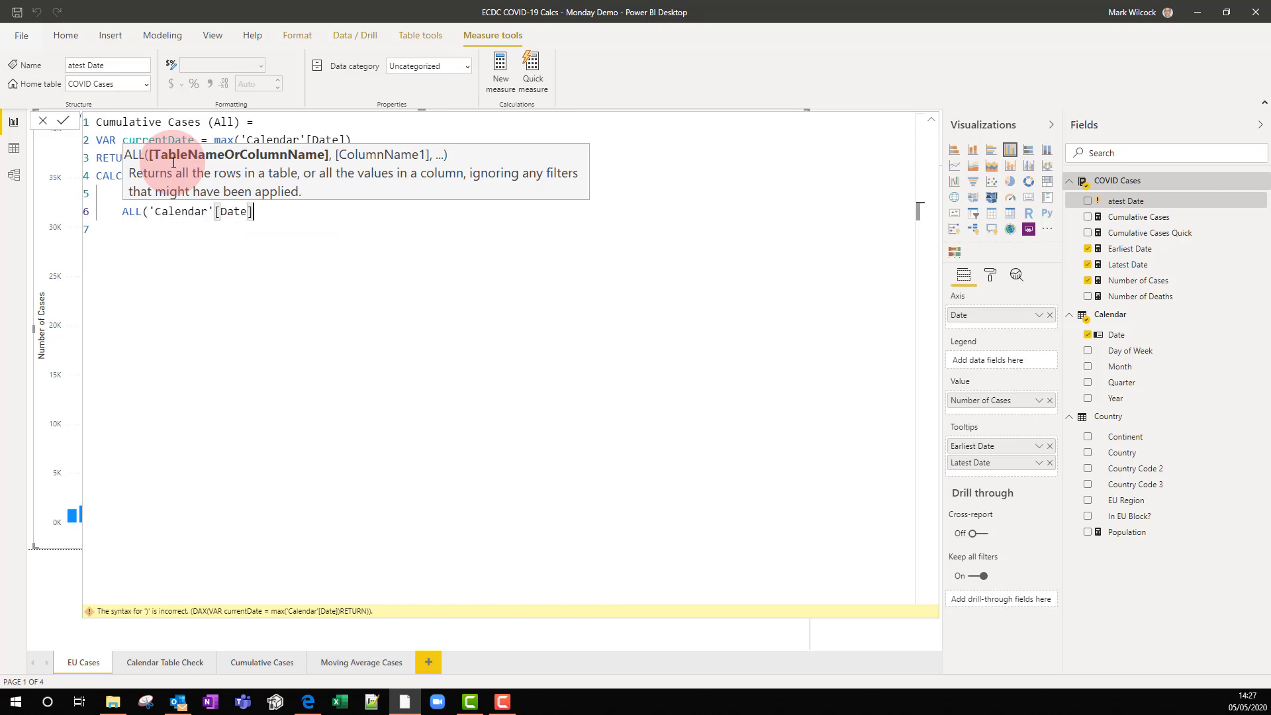
{"action": "type", "text": ")"}
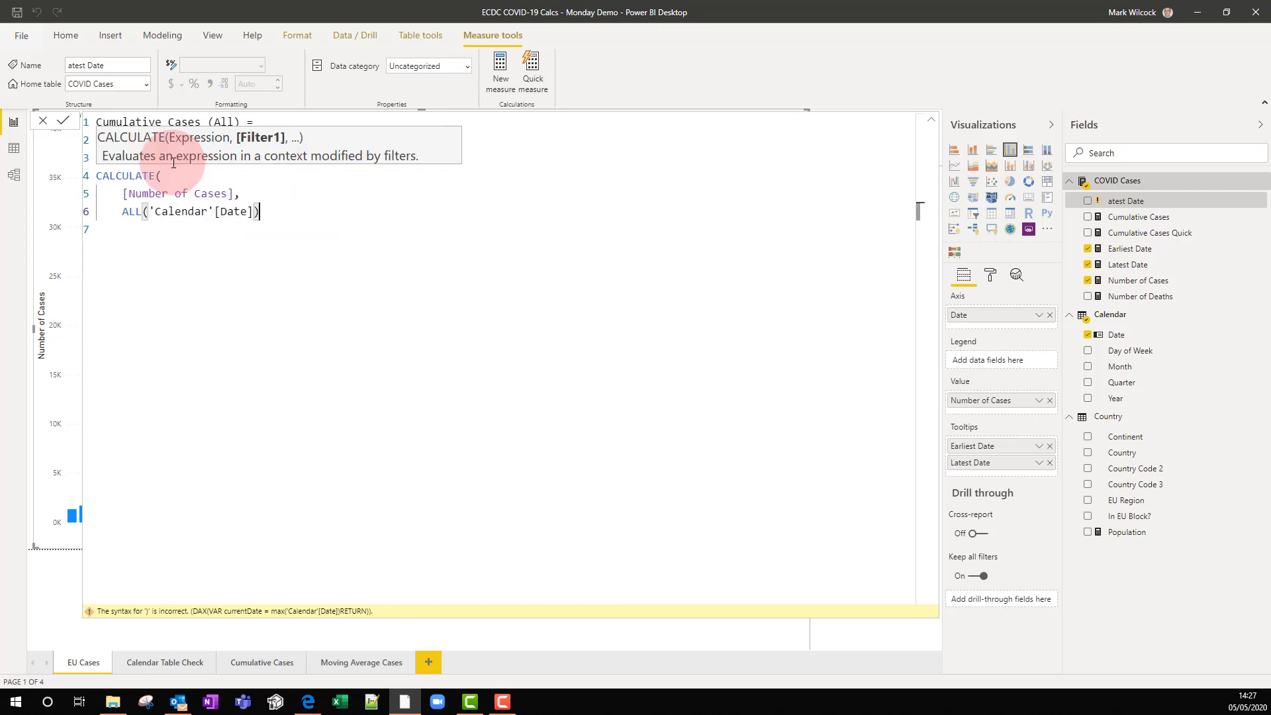
{"action": "key", "text": "Return"}
{"action": "type", "text": ")"}
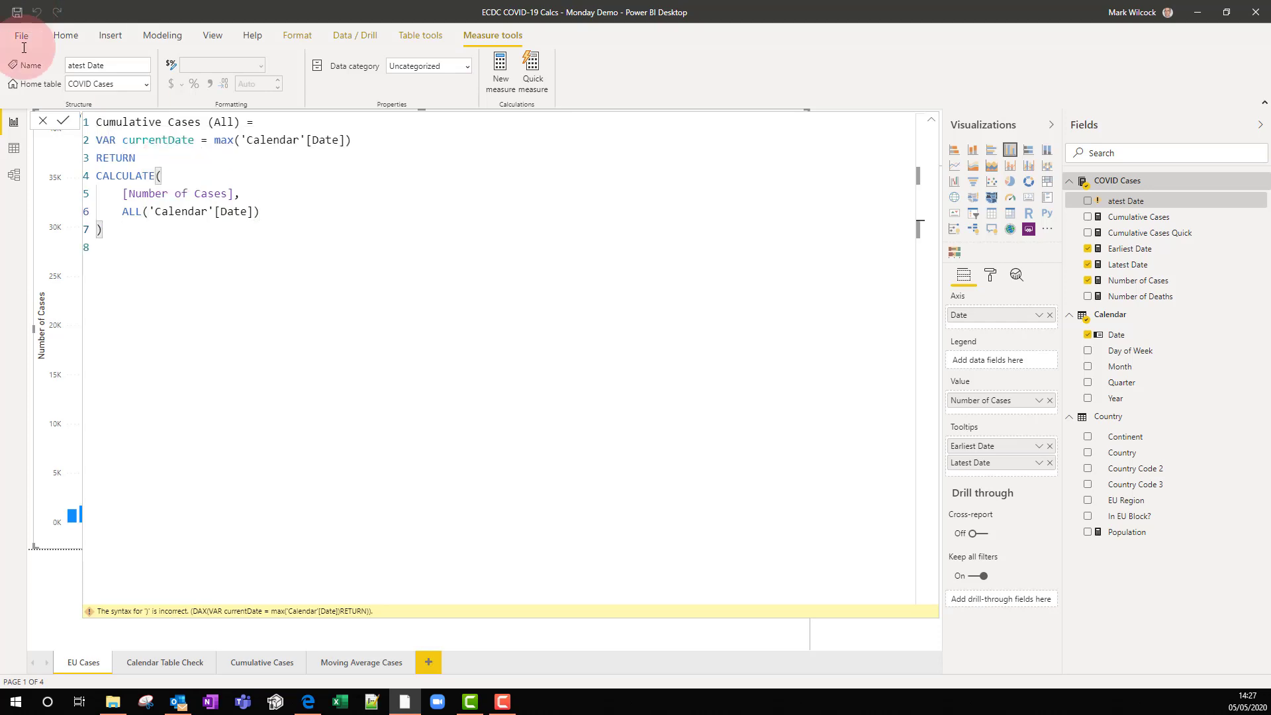
{"action": "left_click", "coordinate": [63, 122]}
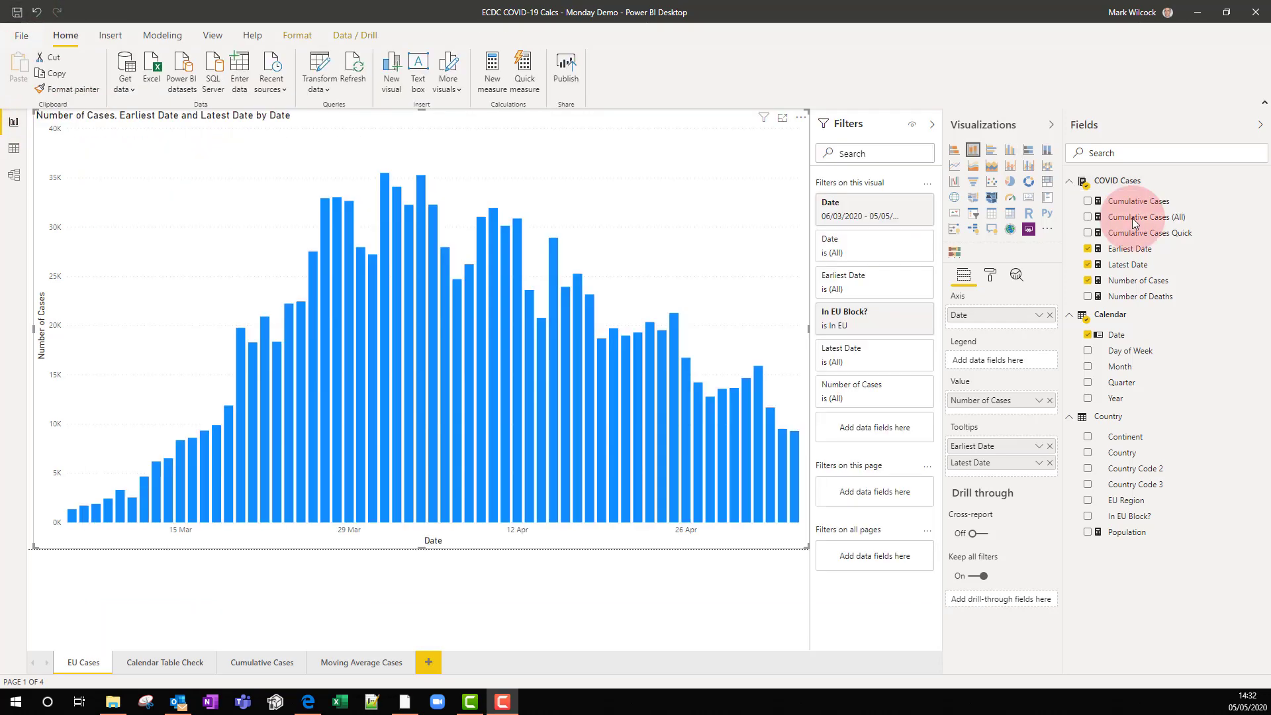
Step: Add Cumulative Cases (All) to the column chart's tooltips and inspect the tooltip for one of the last dates
{"action": "left_click_drag", "start_coordinate": [1133, 223], "coordinate": [1003, 457]}
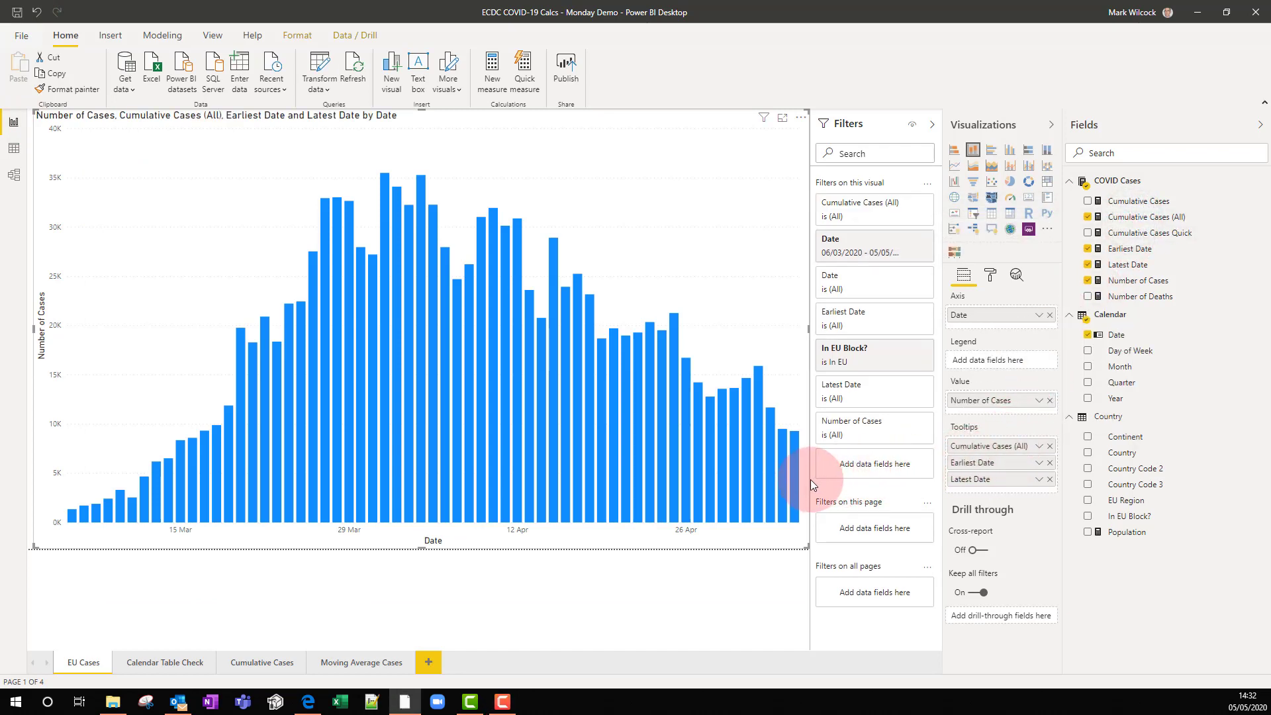
{"action": "mouse_move", "coordinate": [794, 478]}
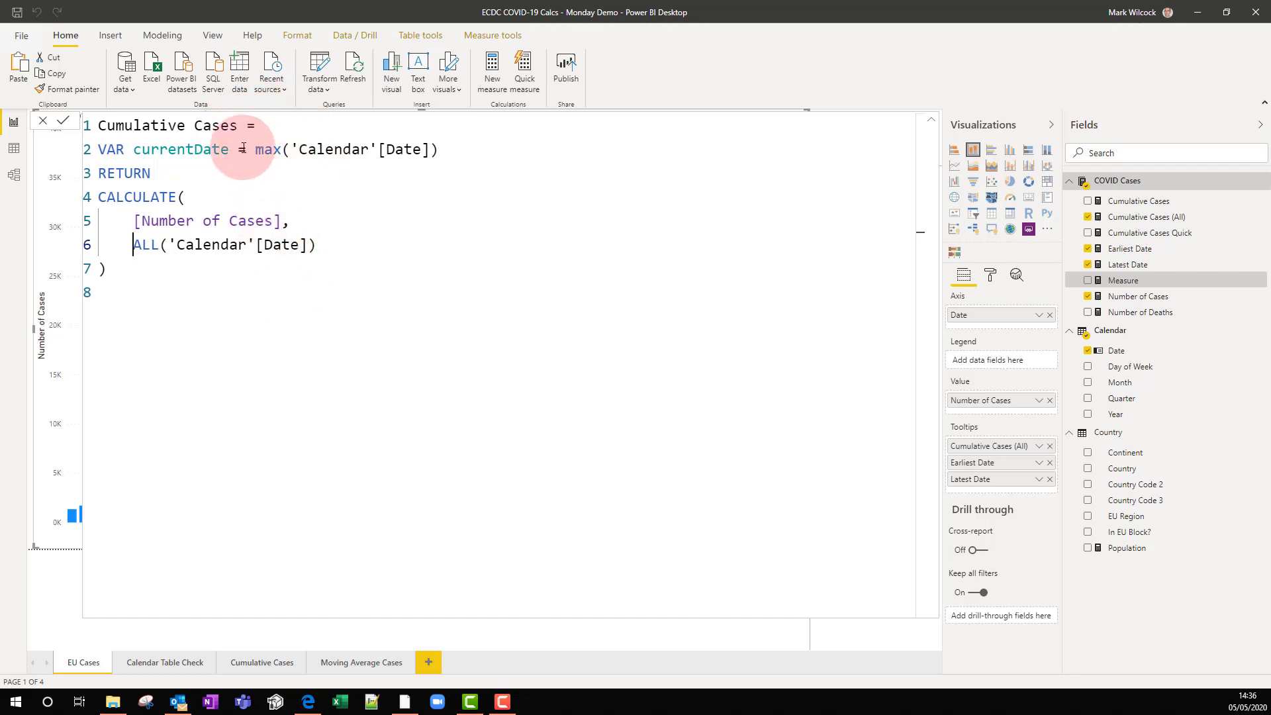
Step: In the Cumulative Cases measure, make ALL('Calendar'[Date]) the indented table argument of a new FILTER function, followed by a comma and a new line
{"action": "left_click_drag", "start_coordinate": [234, 124], "coordinate": [81, 126]}
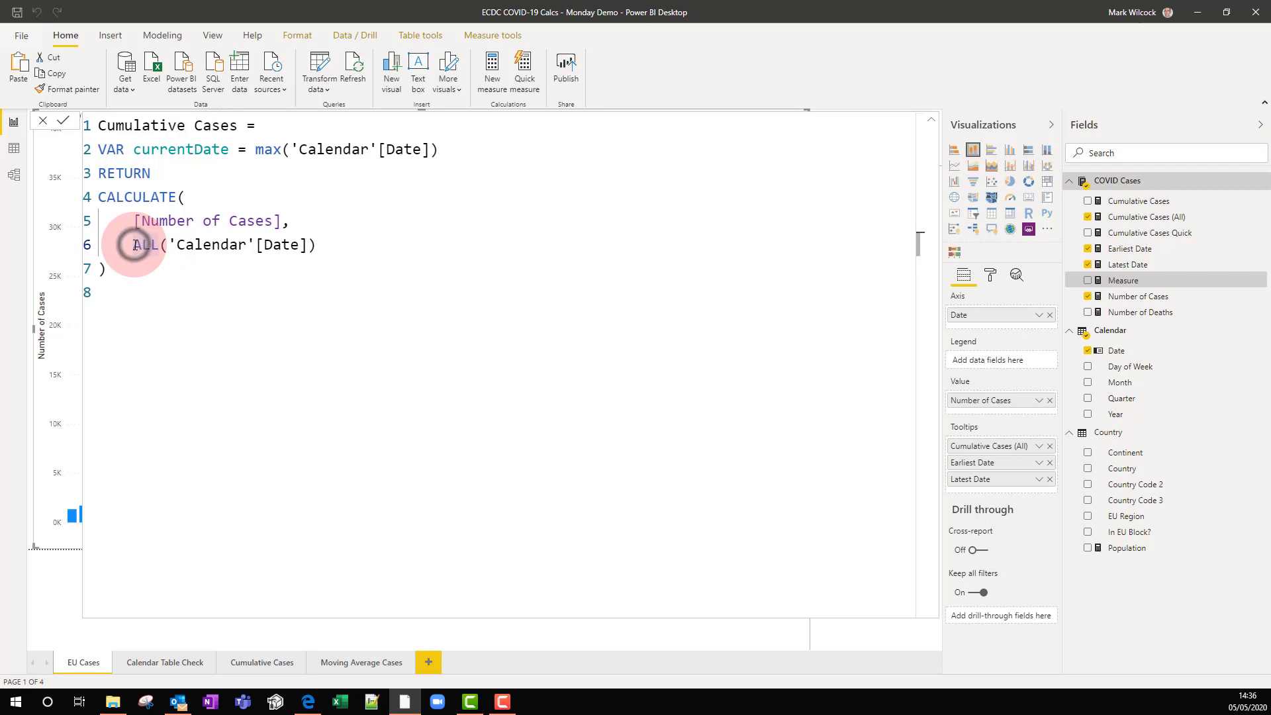
{"action": "key", "text": "shift+Return"}
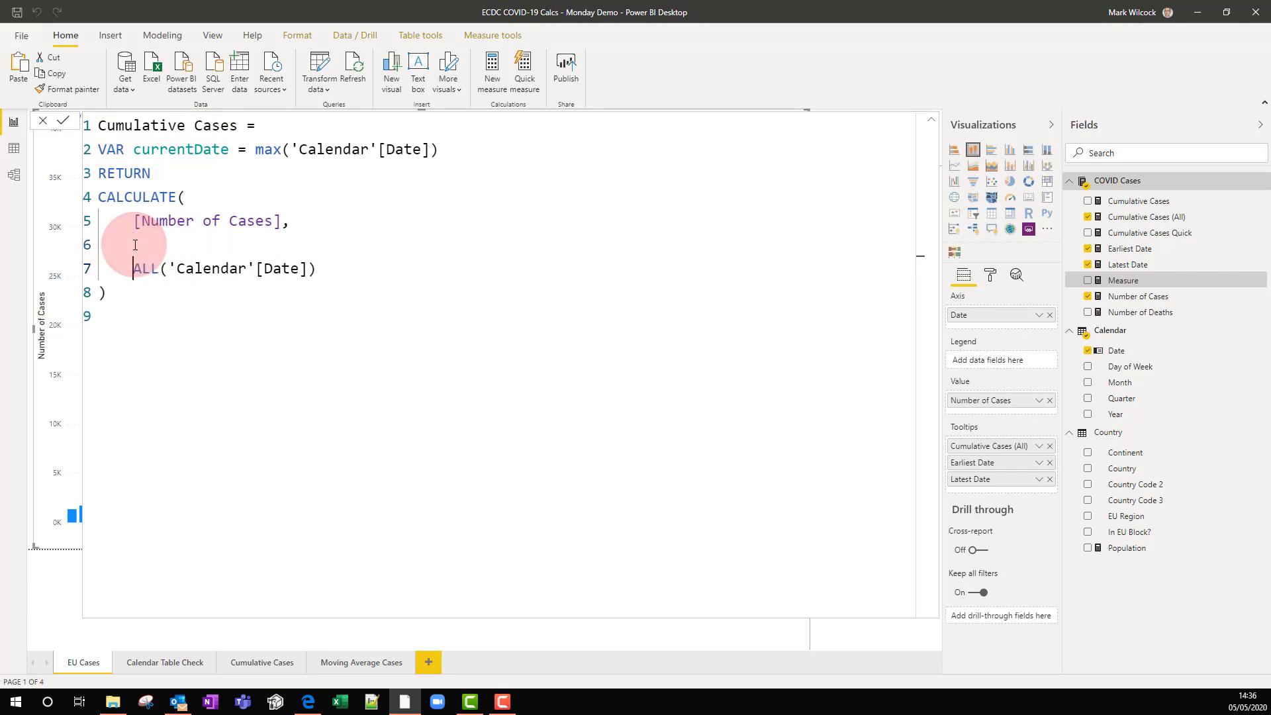
{"action": "key", "text": "Up"}
{"action": "type", "text": "FILTER("}
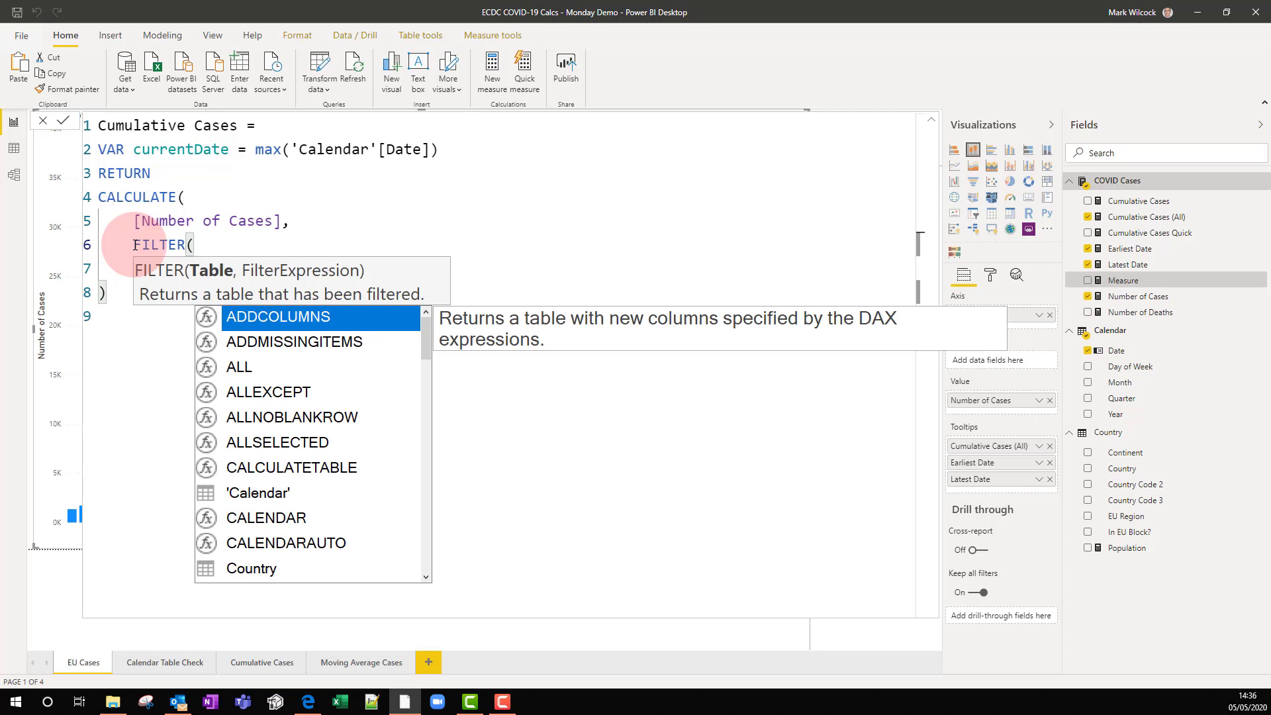
{"action": "left_click", "coordinate": [609, 483]}
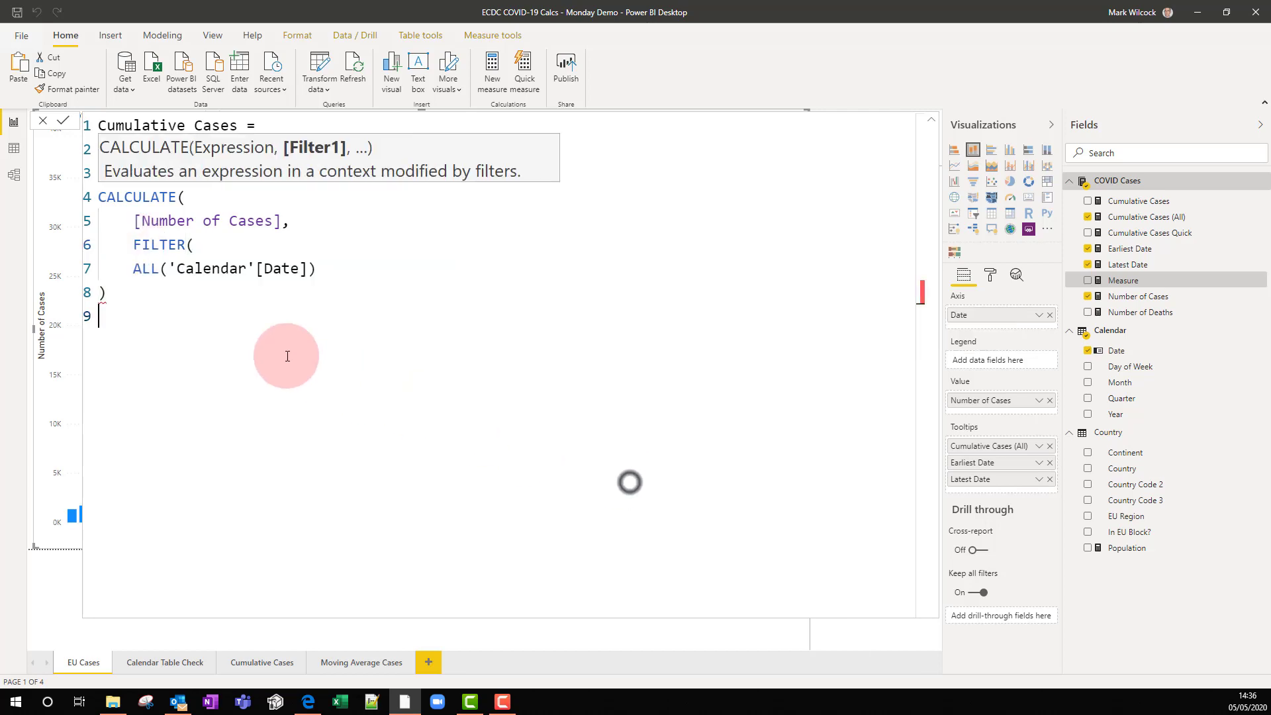
{"action": "left_click", "coordinate": [134, 268]}
{"action": "key", "text": "Tab"}
{"action": "left_click", "coordinate": [352, 268]}
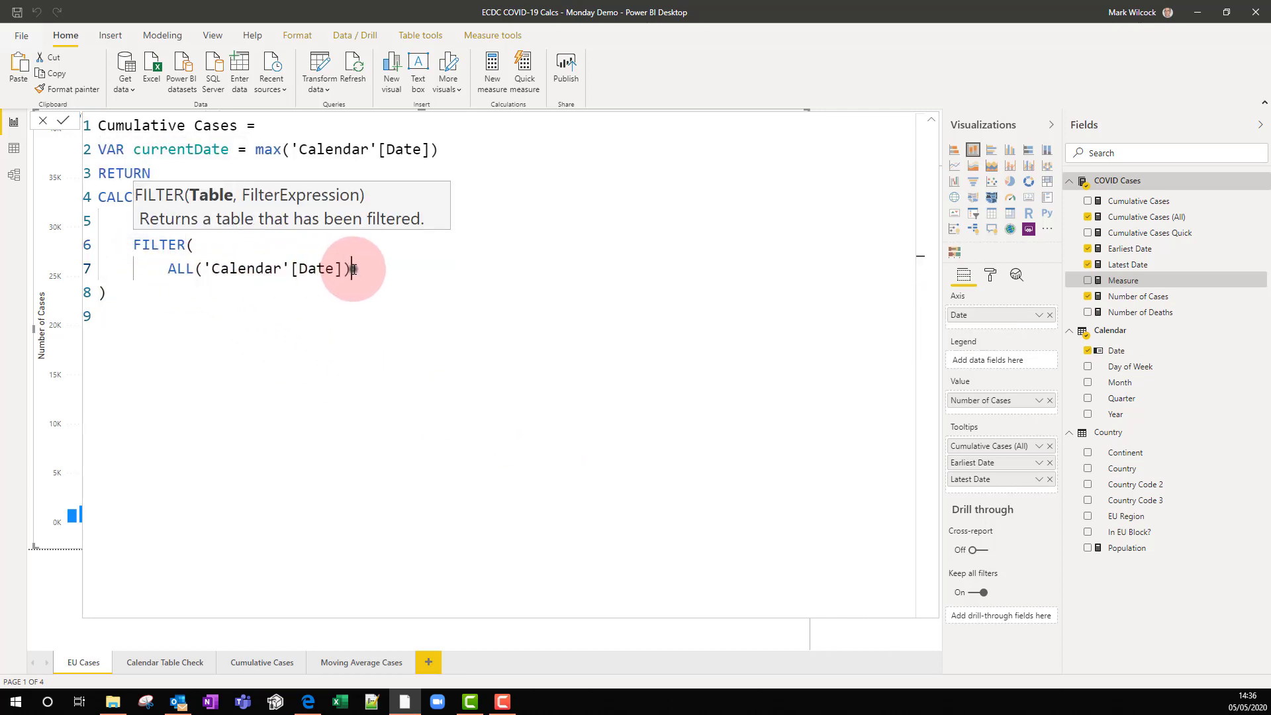
{"action": "type", "text": ","}
{"action": "key", "text": "Return"}
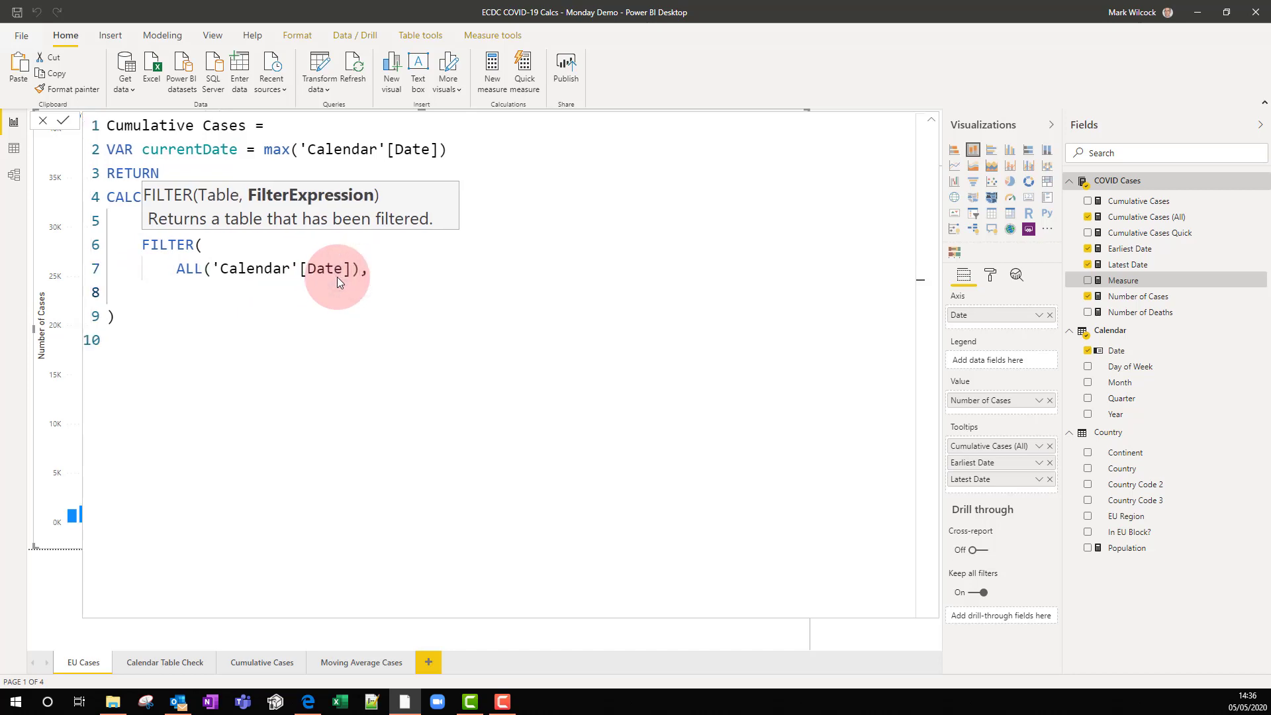
Step: Enter 'Calendar'[Date] <= currentDate as the FILTER condition in Cumulative Cases and close the FILTER bracket
{"action": "type", "text": "CALE"}
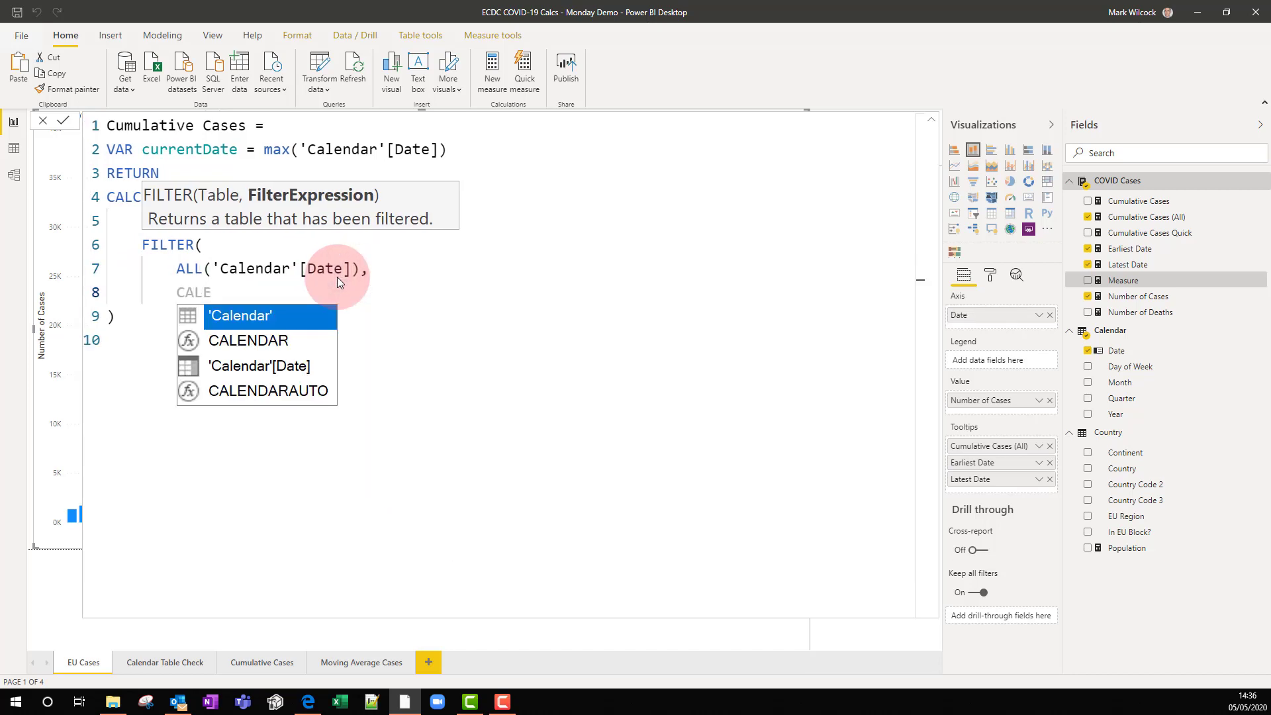
{"action": "key", "text": "Down"}
{"action": "key", "text": "Down"}
{"action": "key", "text": "Tab"}
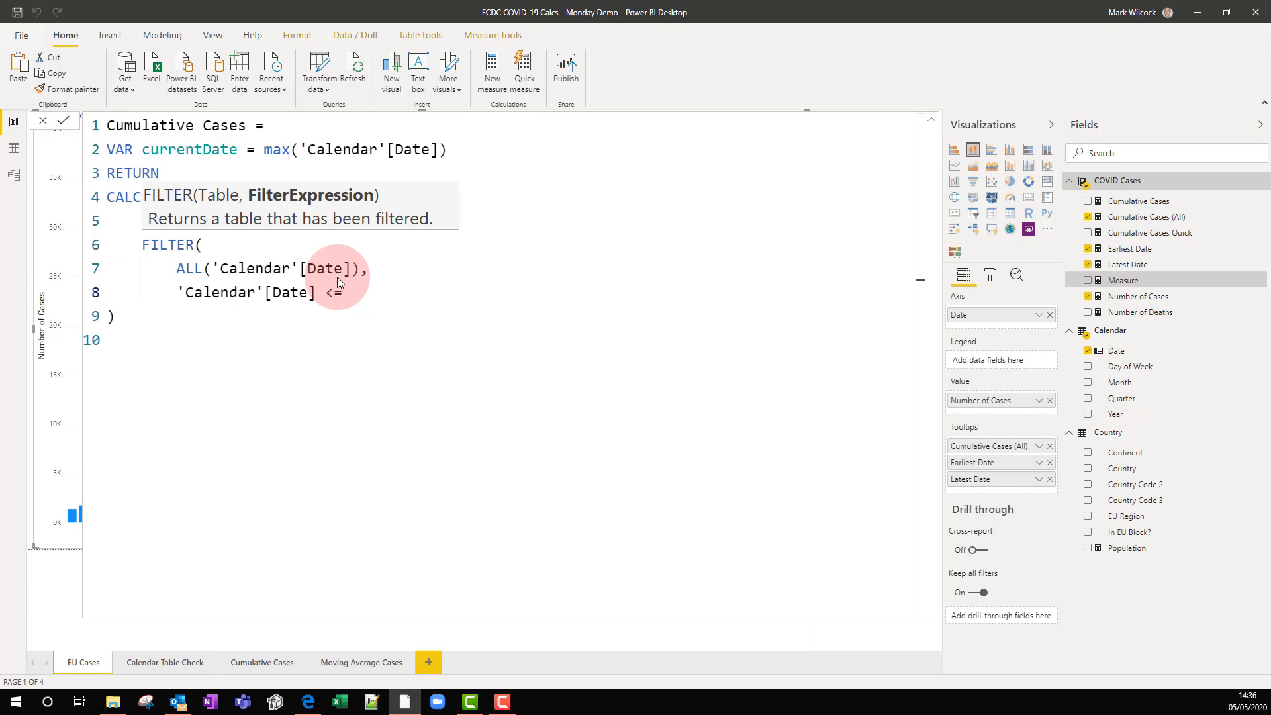
{"action": "type", "text": "<= CURRENTD"}
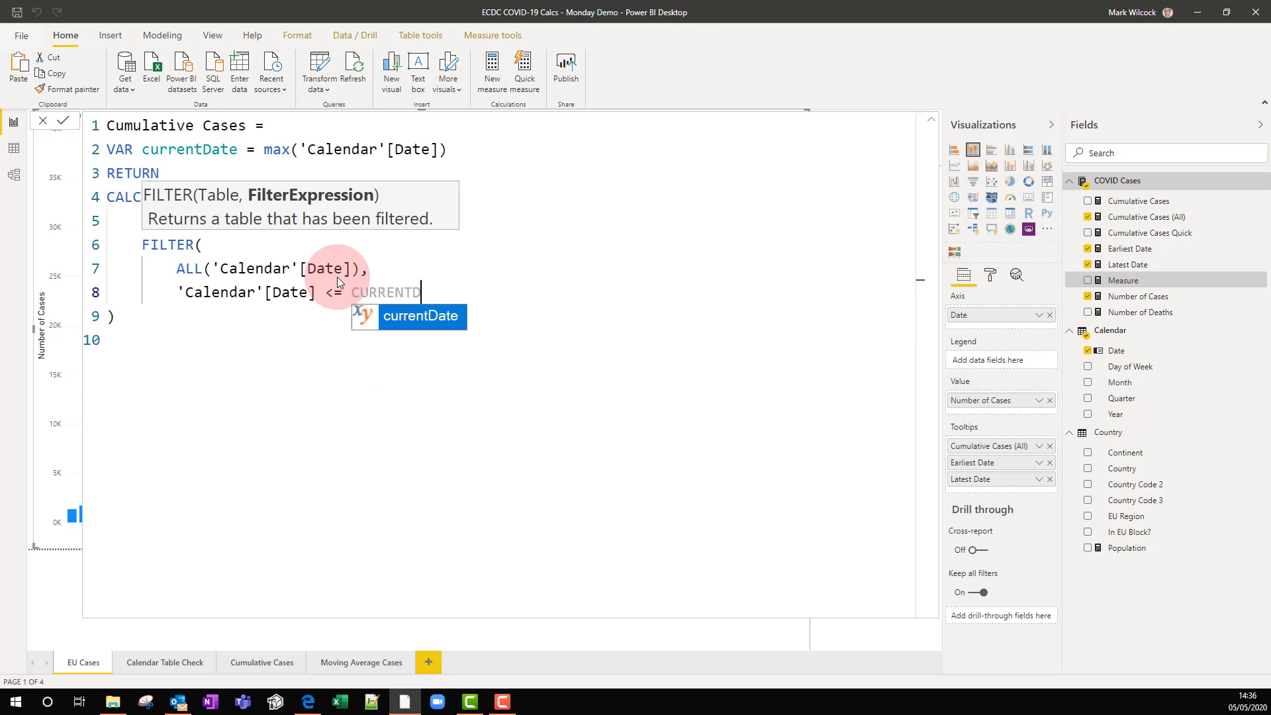
{"action": "key", "text": "Tab"}
{"action": "type", "text": ")"}
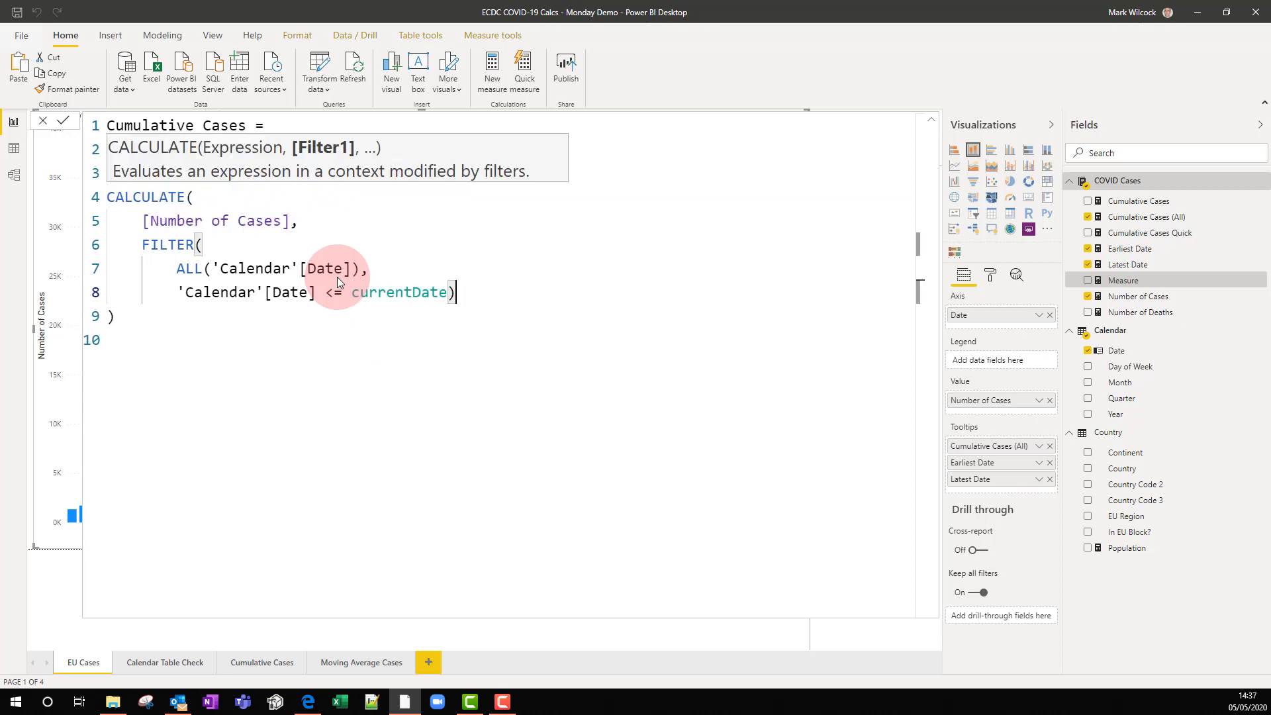
Step: Place FILTER's closing bracket on its own line, aligned with FILTER, and commit the Cumulative Cases measure
{"action": "key", "text": "Left"}
{"action": "key", "text": "shift+Return"}
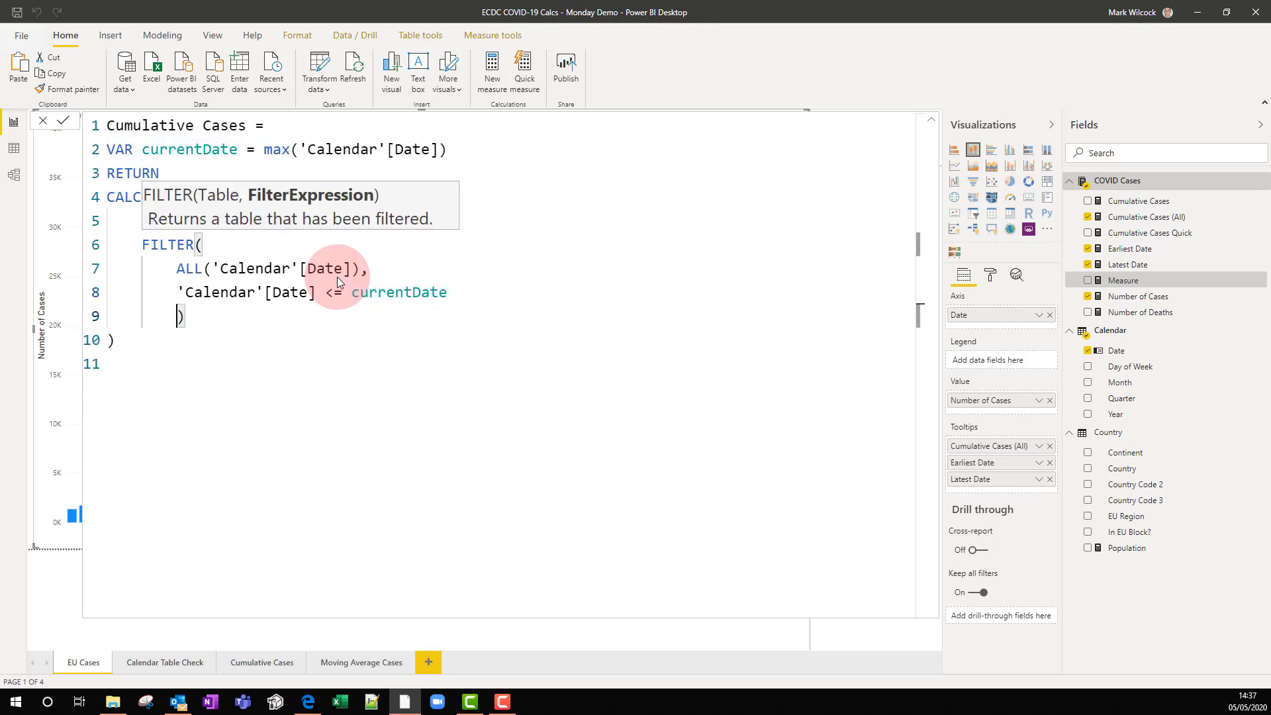
{"action": "key", "text": "shift+Tab"}
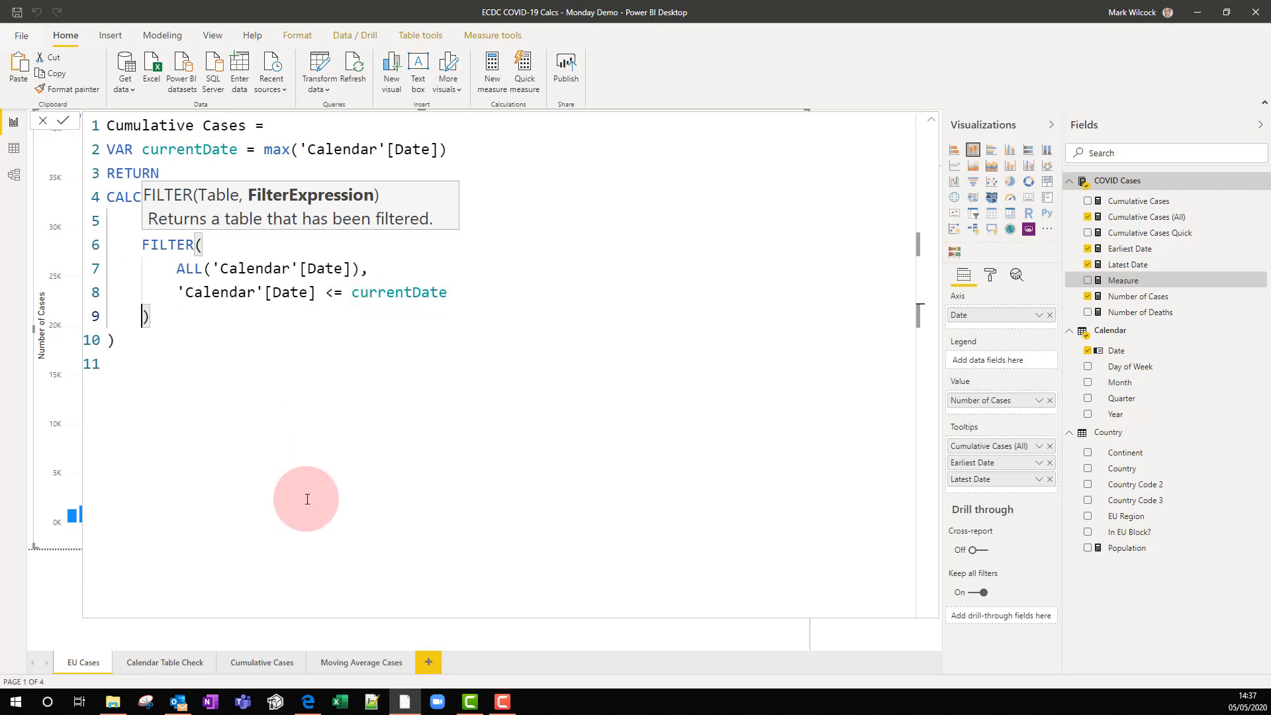
{"action": "left_click", "coordinate": [321, 477]}
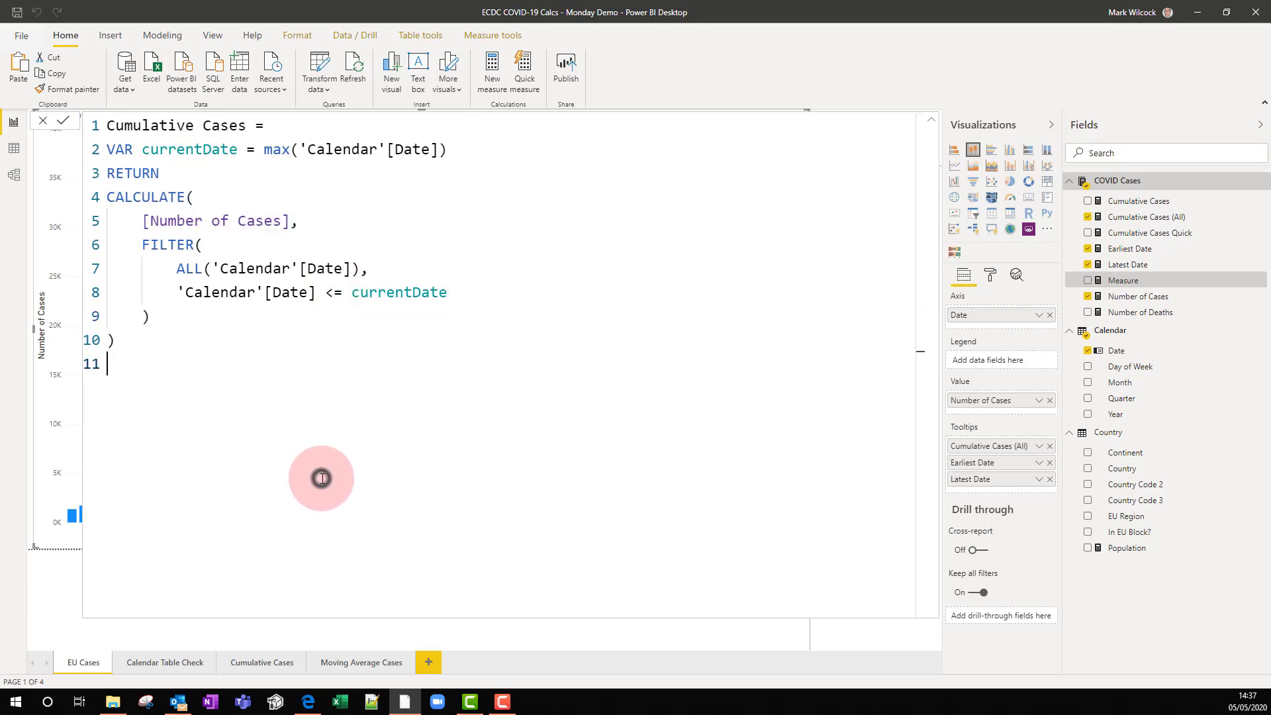
{"action": "left_click", "coordinate": [63, 120]}
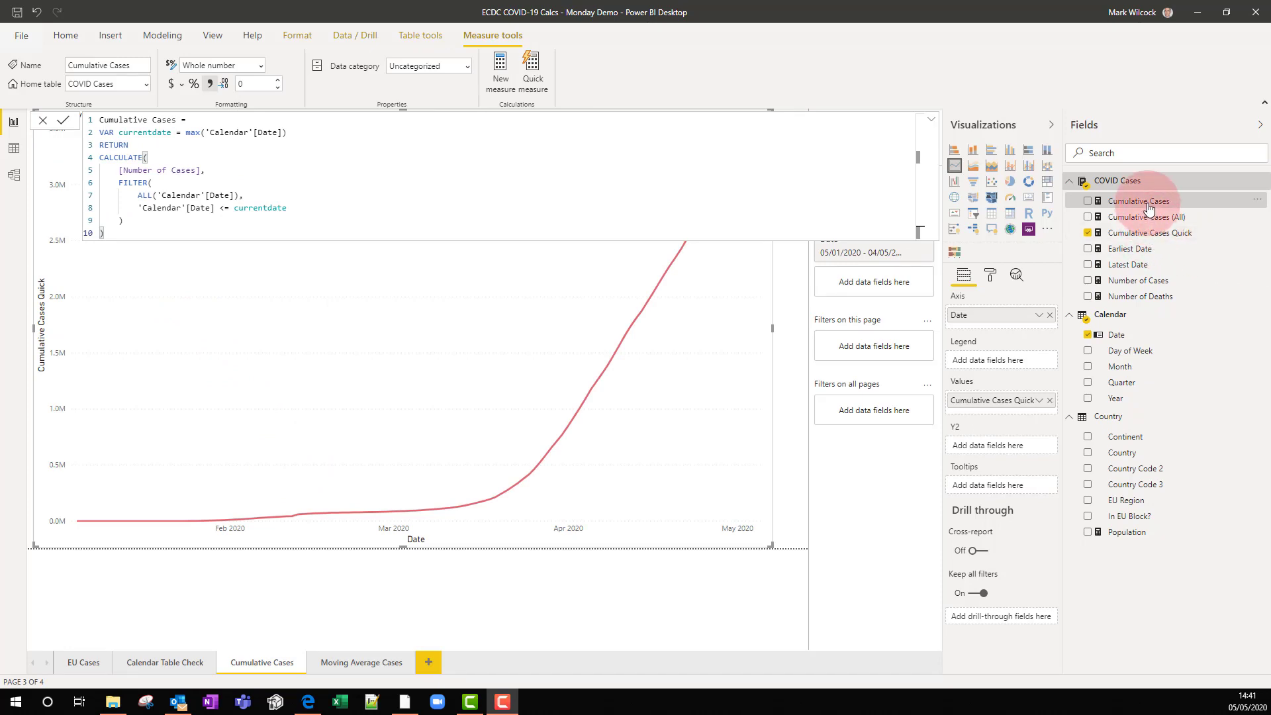
Step: Add Cumulative Cases to the line chart's values beside Cumulative Cases Quick, collapse the formula and highlight each series in turn
{"action": "left_click_drag", "start_coordinate": [1147, 197], "coordinate": [1017, 414]}
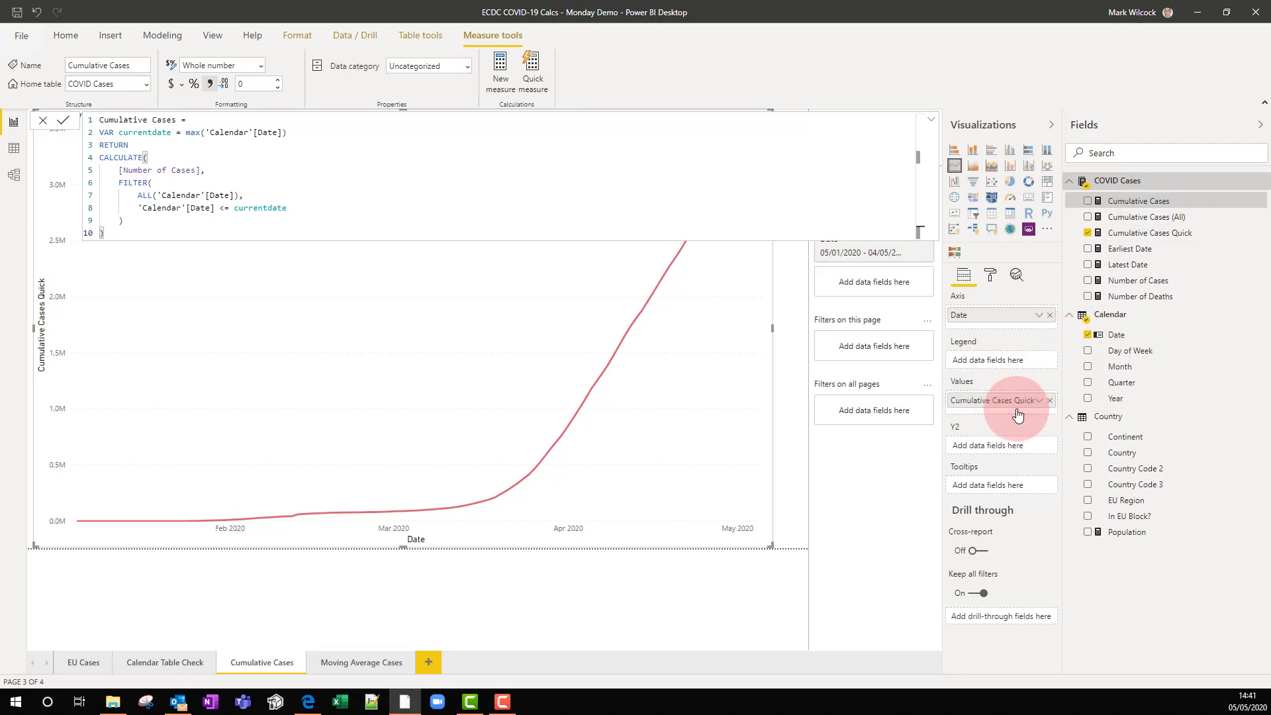
{"action": "left_click", "coordinate": [932, 121]}
{"action": "left_click", "coordinate": [931, 120]}
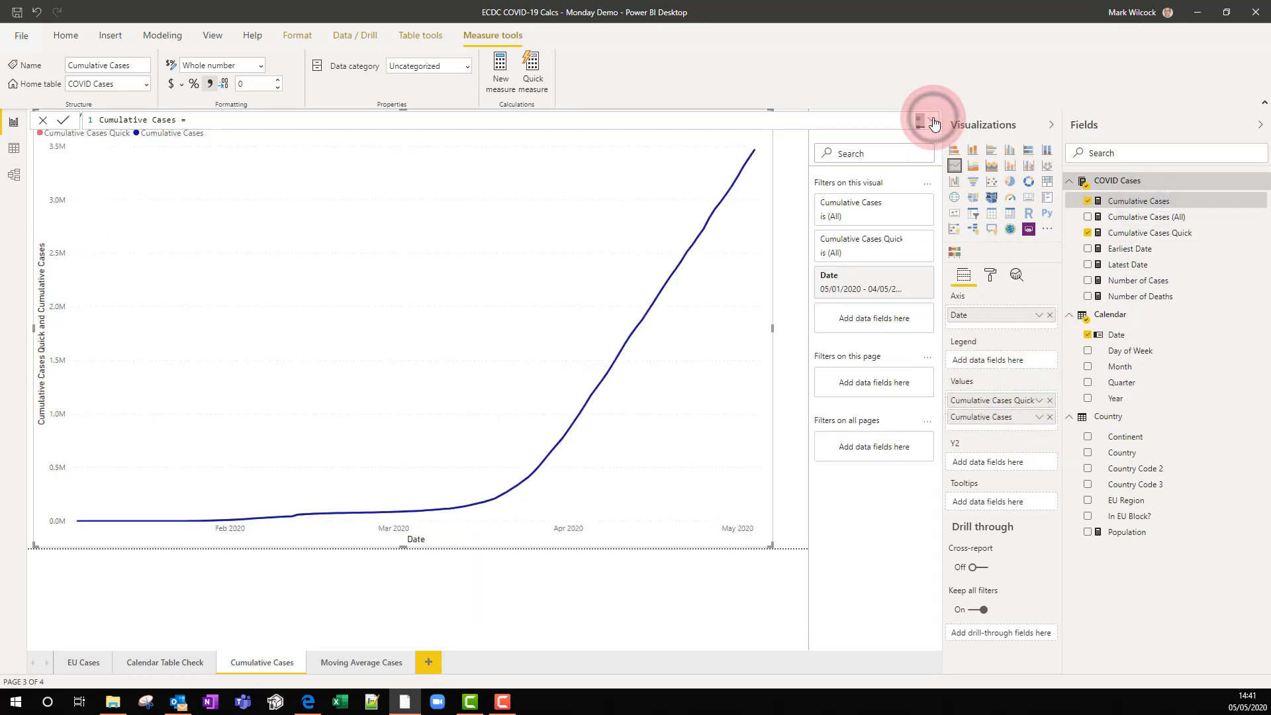
{"action": "left_click", "coordinate": [114, 133]}
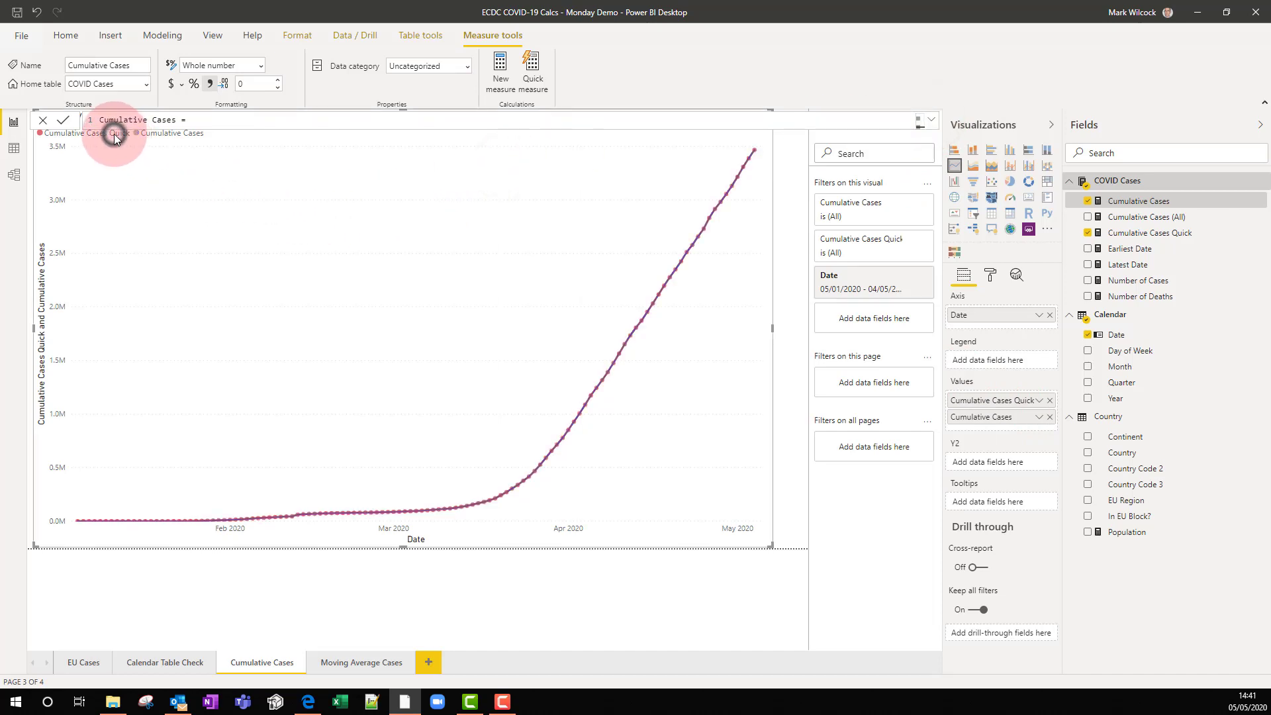
{"action": "left_click", "coordinate": [156, 134]}
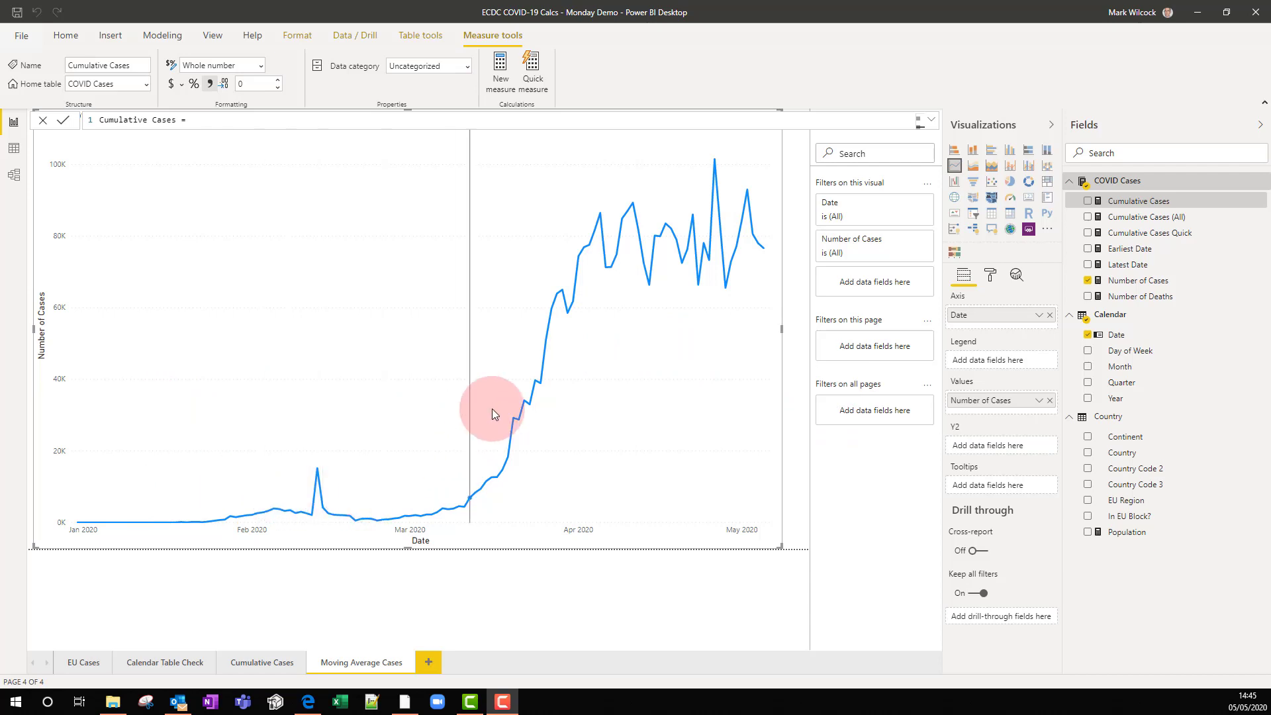
Step: In the 7 Day Moving Average Cases measure, add a variable weekAgoDate equal to max('Calendar'[Date]) - 7 below currentDate
{"action": "mouse_move", "coordinate": [723, 248]}
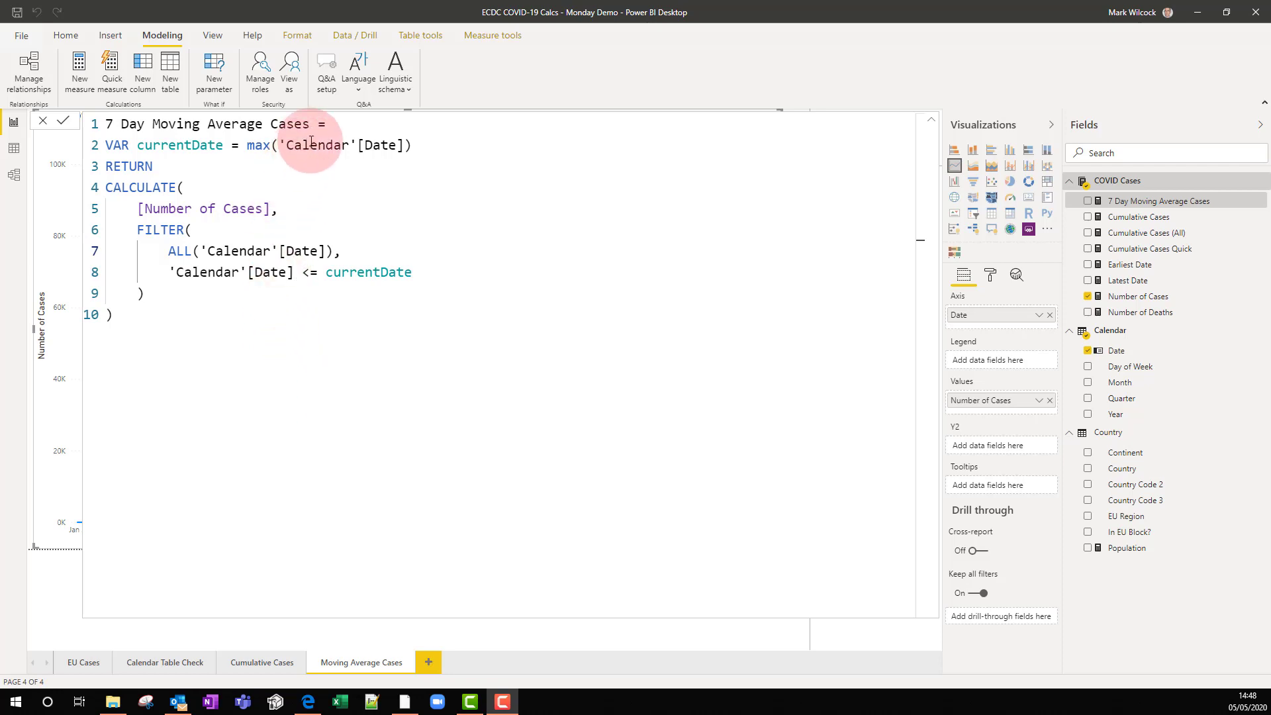
{"action": "left_click_drag", "start_coordinate": [310, 126], "coordinate": [93, 125]}
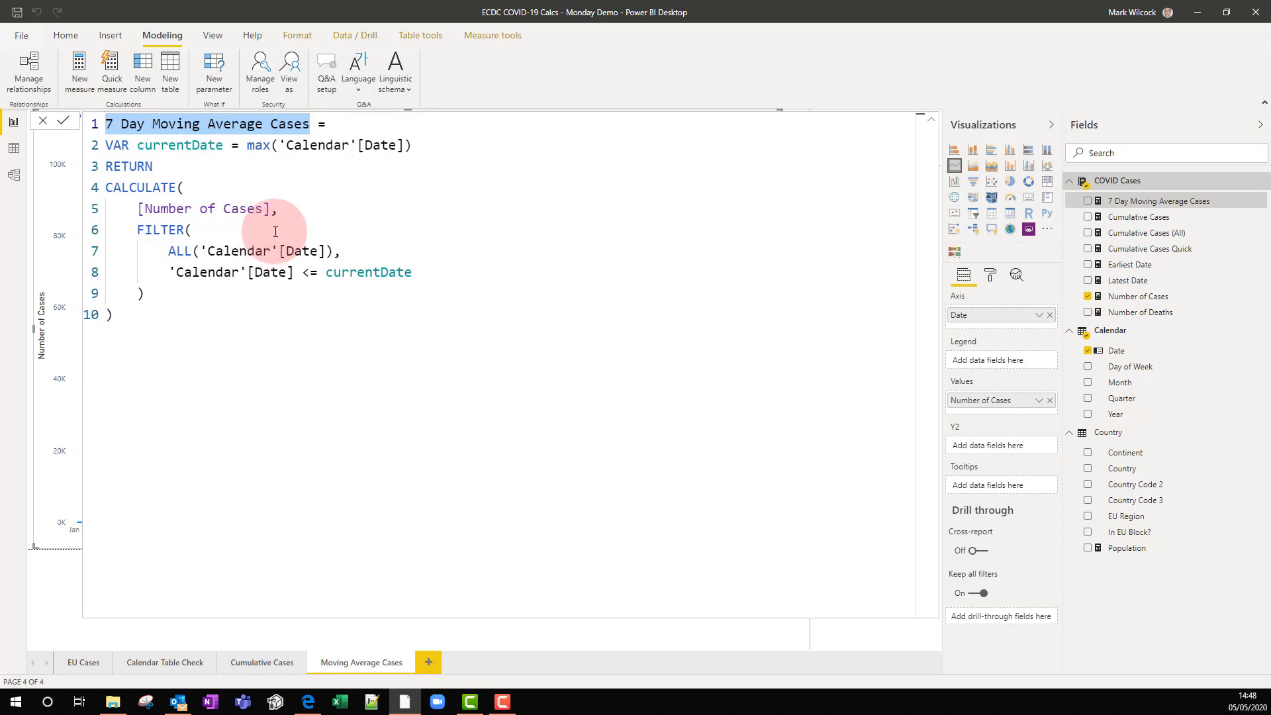
{"action": "left_click", "coordinate": [381, 195]}
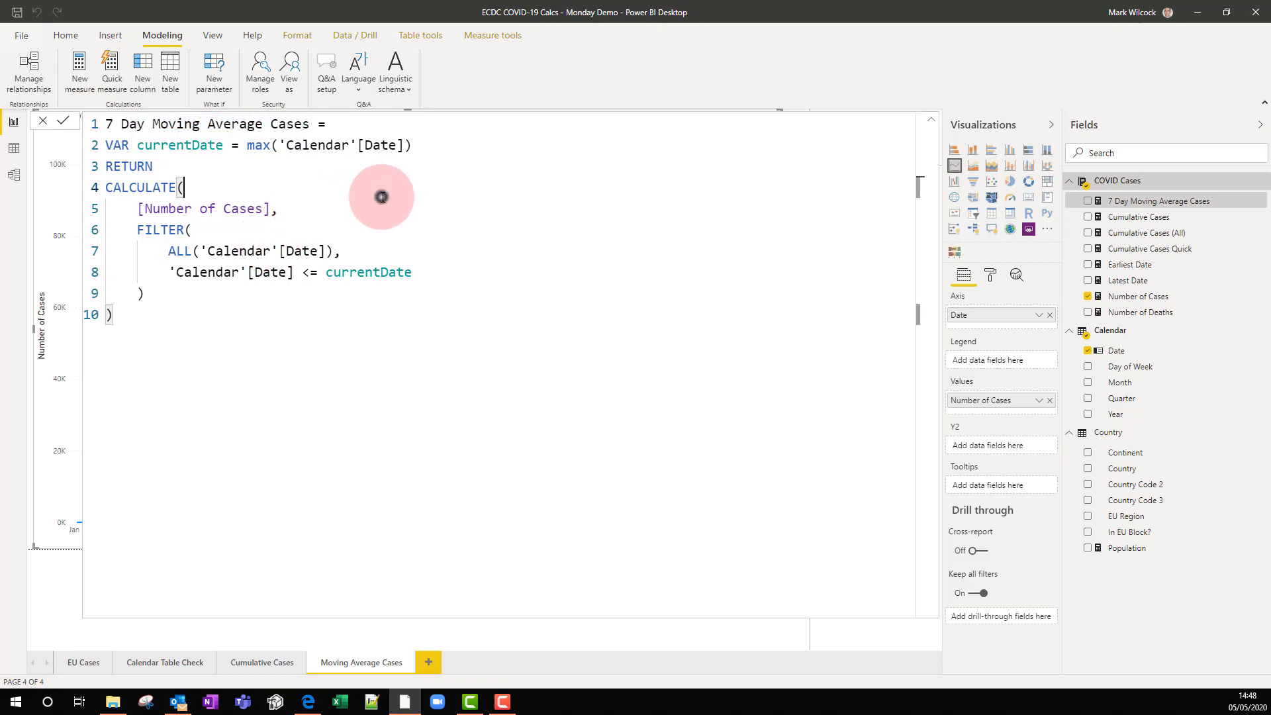
{"action": "left_click", "coordinate": [444, 148]}
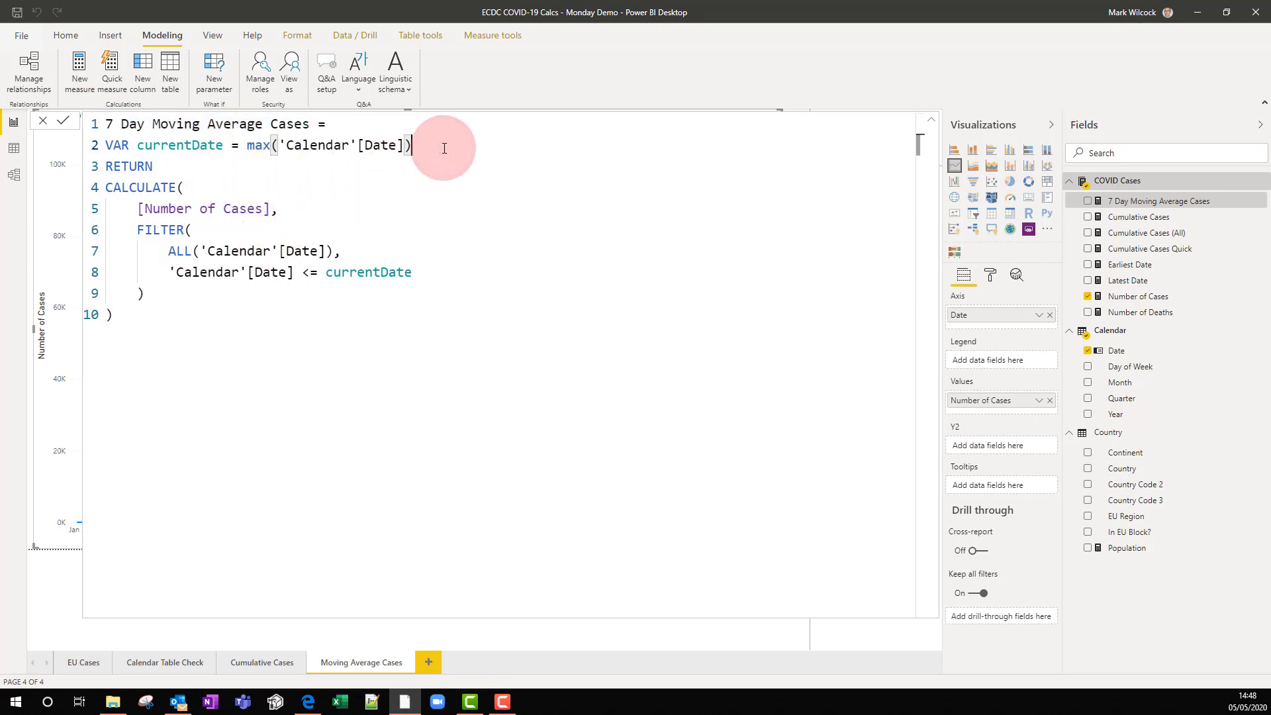
{"action": "key", "text": "Return"}
{"action": "type", "text": "VAR weekAgoDate = max('Calendar'[Date])"}
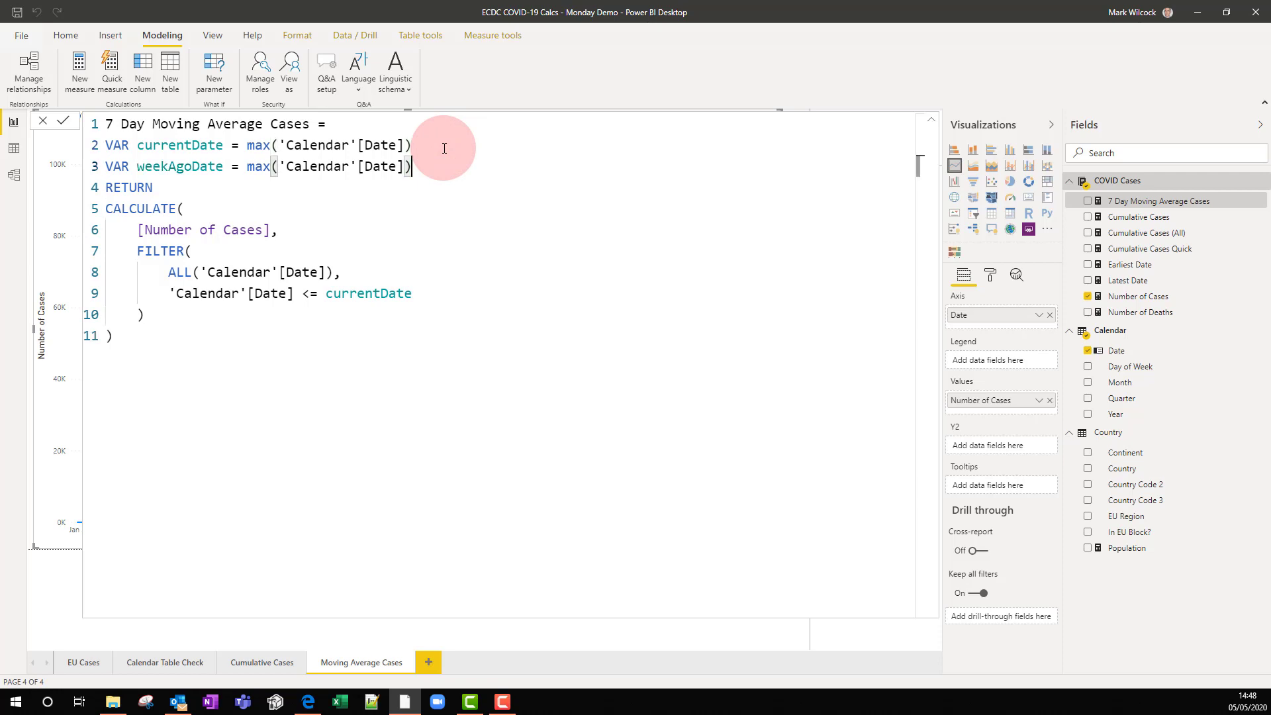
{"action": "type", "text": "- 7"}
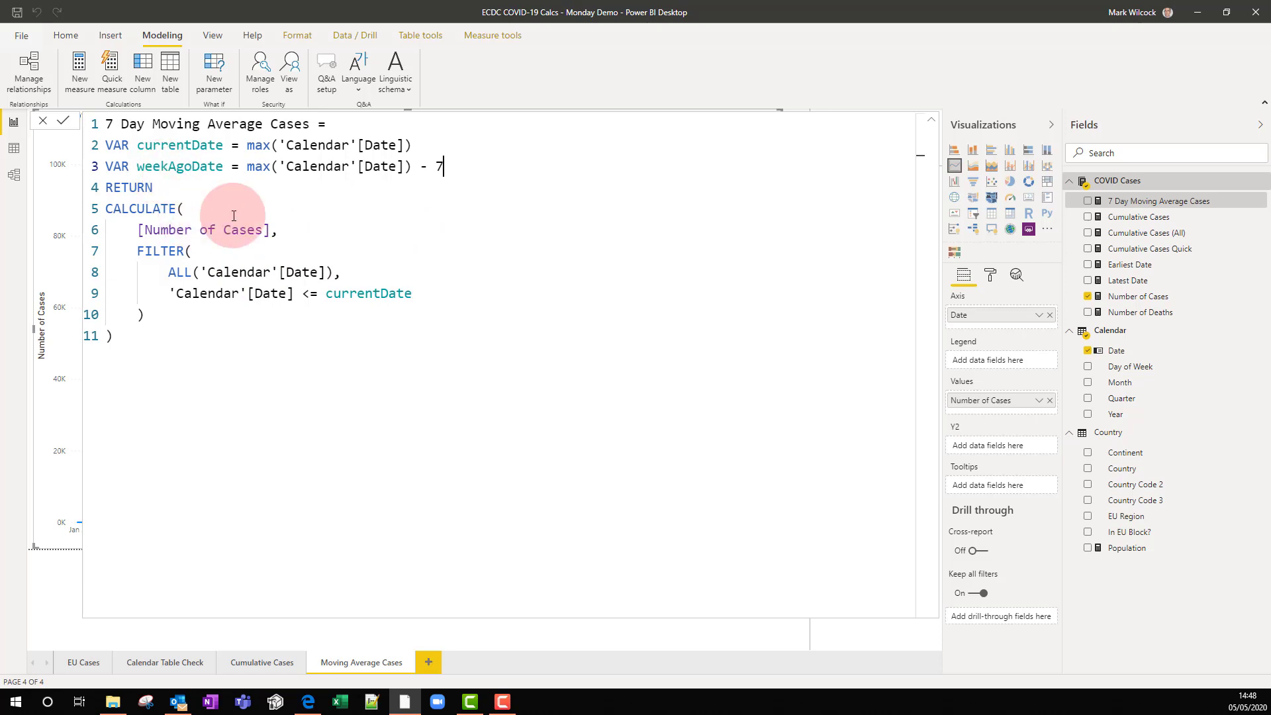
Step: Extend the FILTER condition of 7 Day Moving Average Cases with && 'Calendar'[Date] > weekAgoDate
{"action": "left_click", "coordinate": [434, 295]}
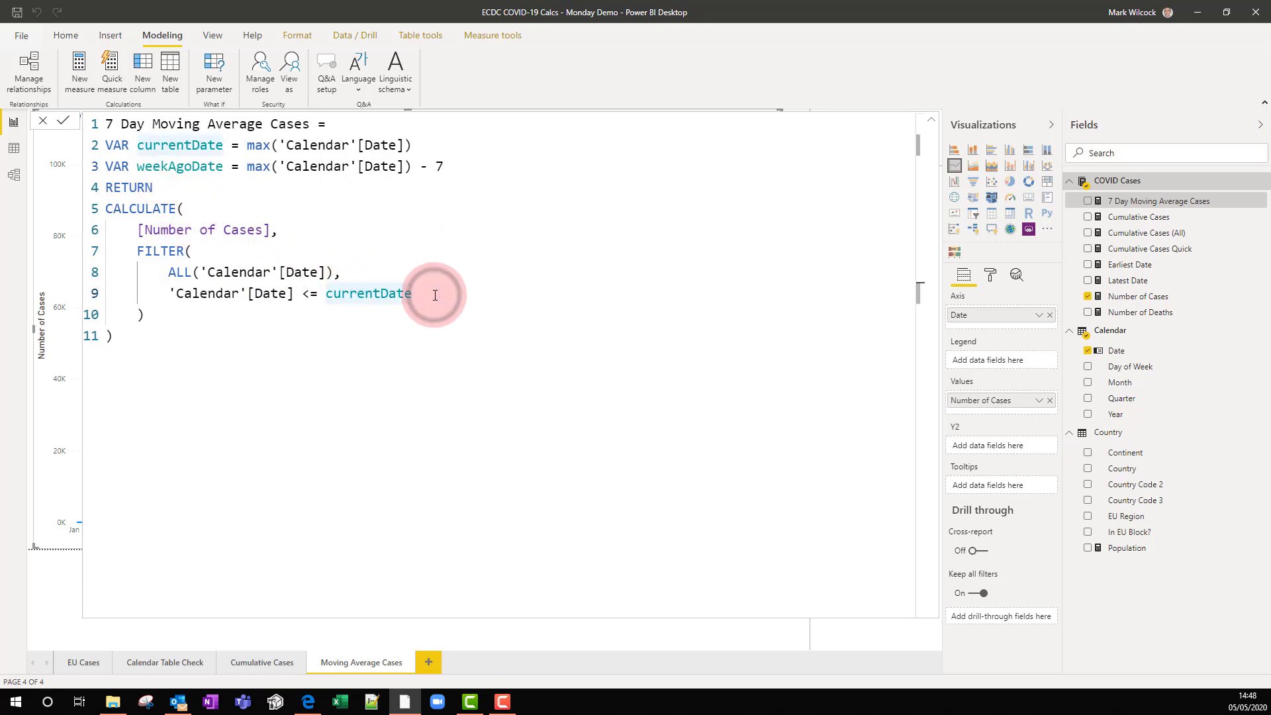
{"action": "type", "text": "&&"}
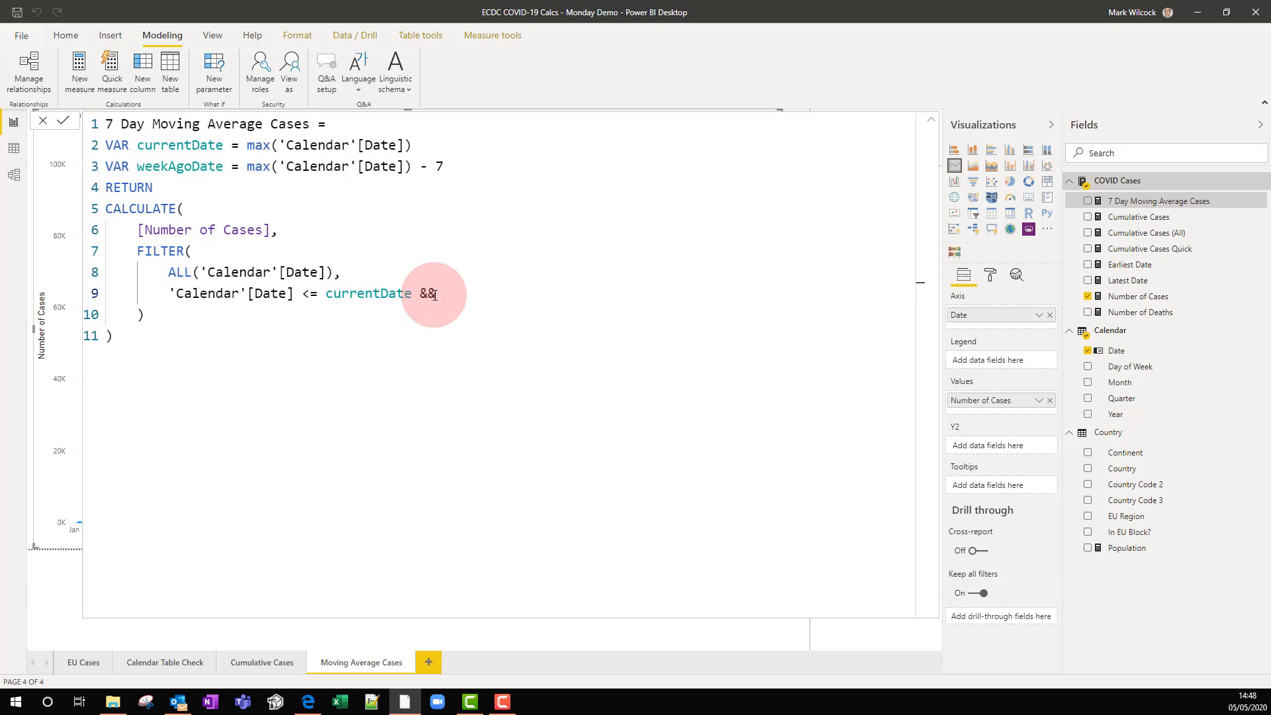
{"action": "type", "text": "cale"}
{"action": "key", "text": "Down"}
{"action": "key", "text": "Down"}
{"action": "key", "text": "Tab"}
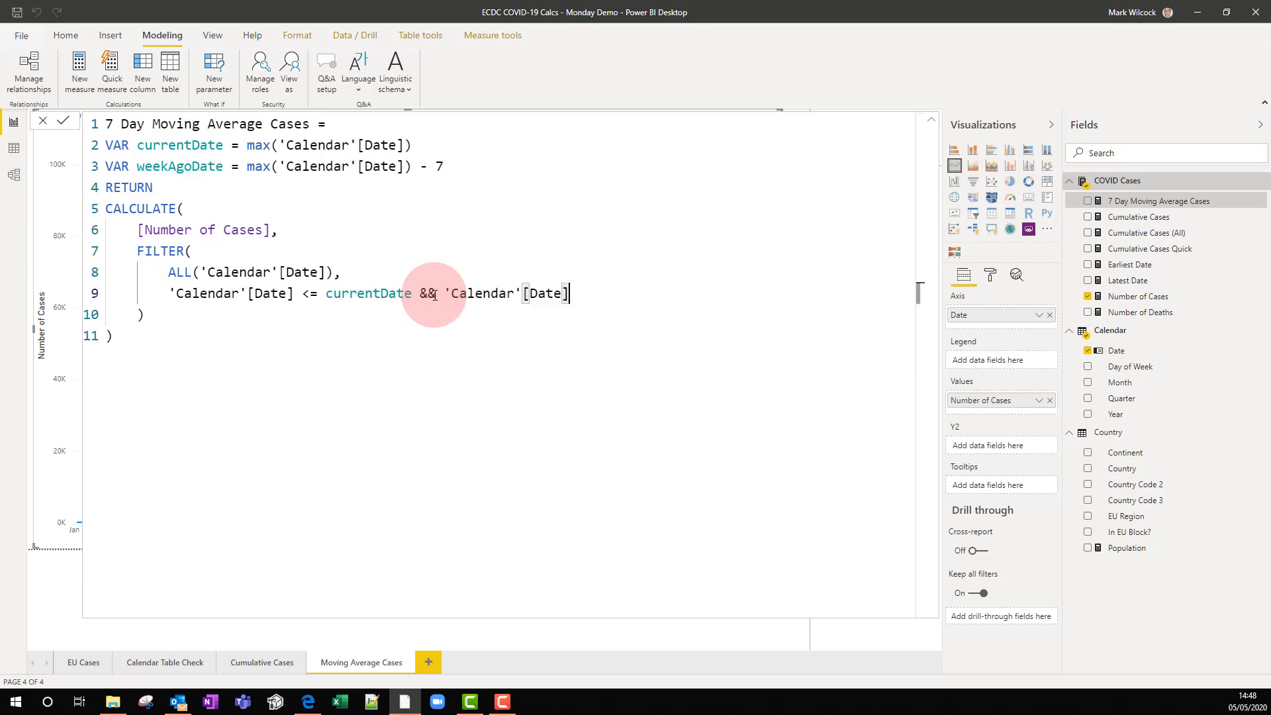
{"action": "type", "text": "> week"}
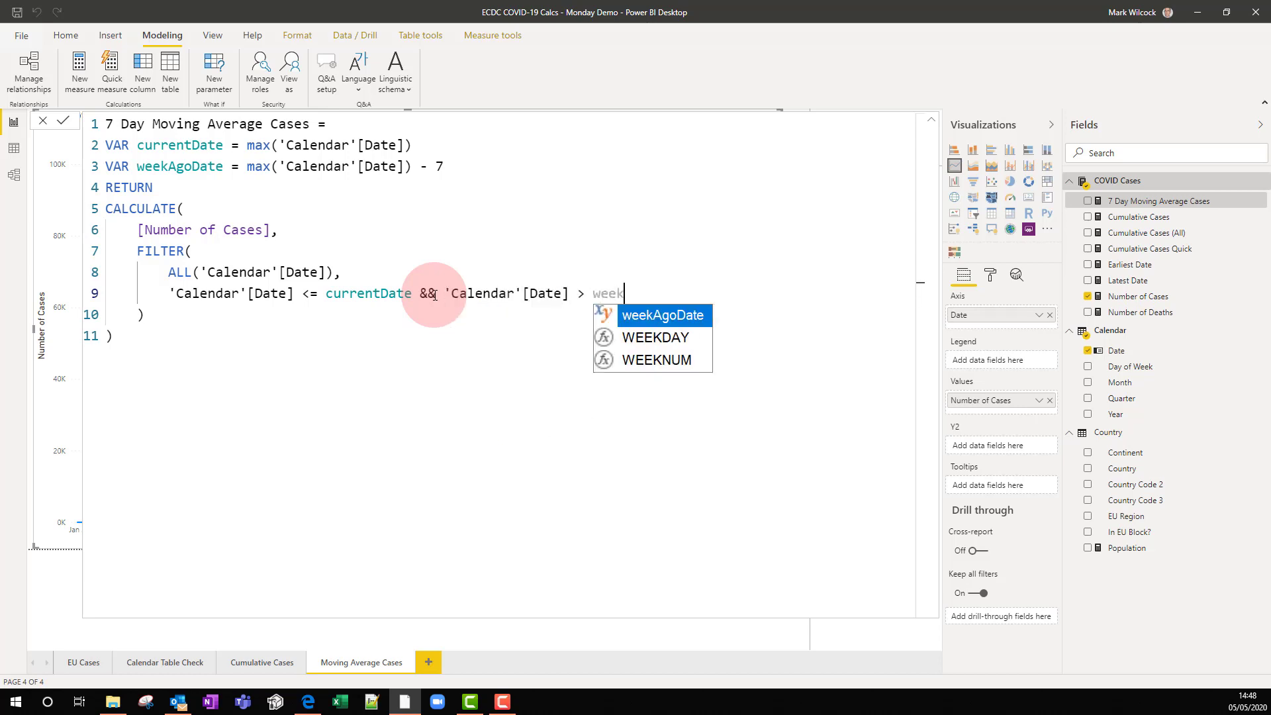
{"action": "key", "text": "Tab"}
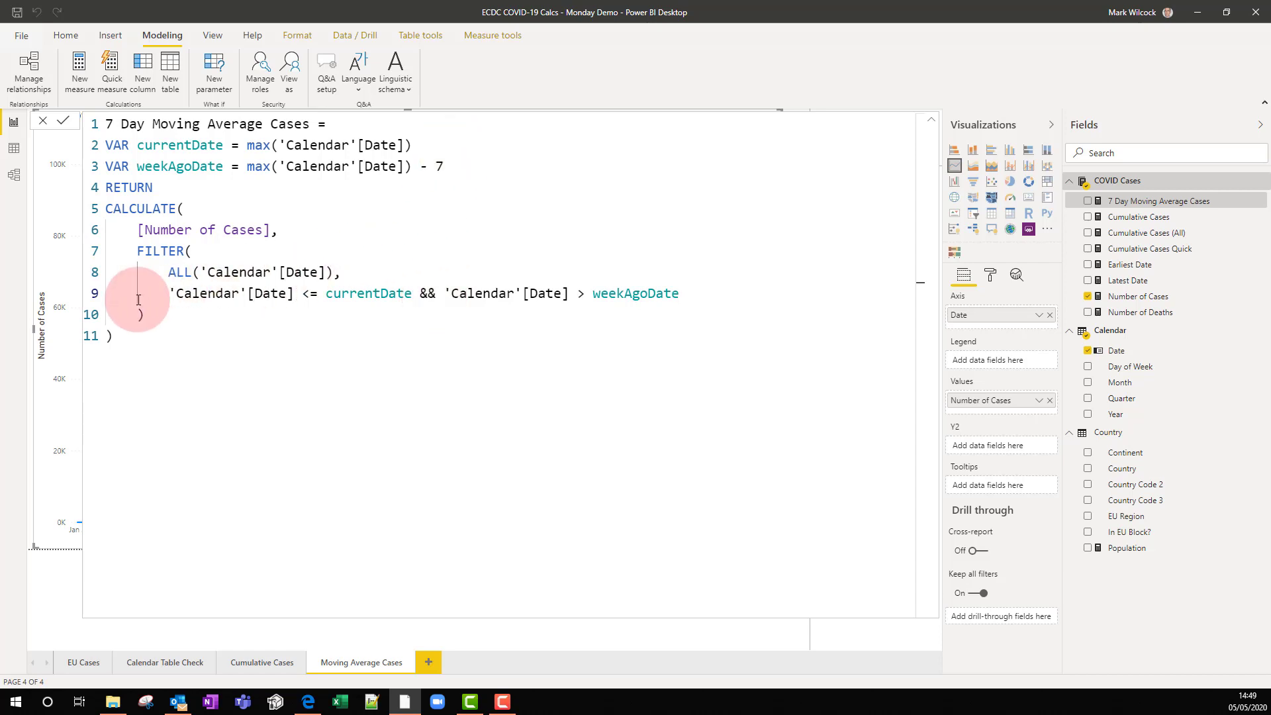
Step: Divide the CALCULATE result by 7.0 and commit the 7 Day Moving Average Cases measure
{"action": "left_click", "coordinate": [136, 335]}
{"action": "type", "text": "/ 7"}
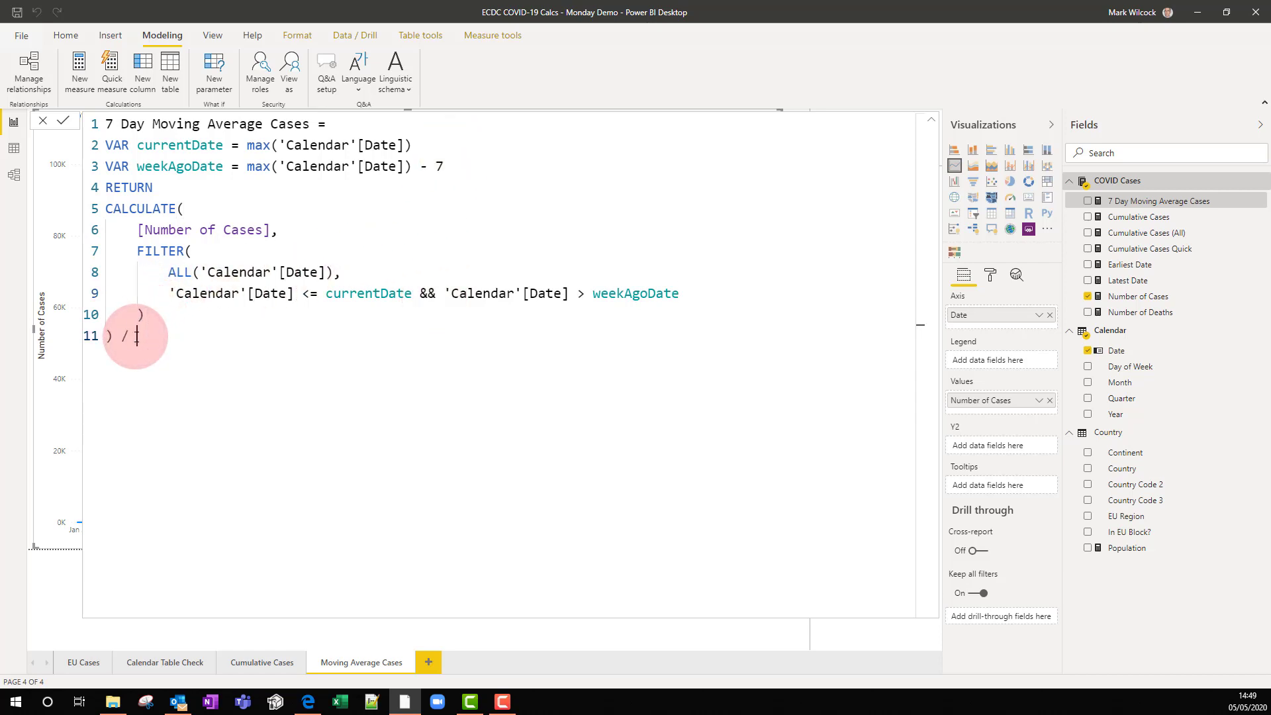
{"action": "type", "text": ".0"}
{"action": "left_click", "coordinate": [63, 121]}
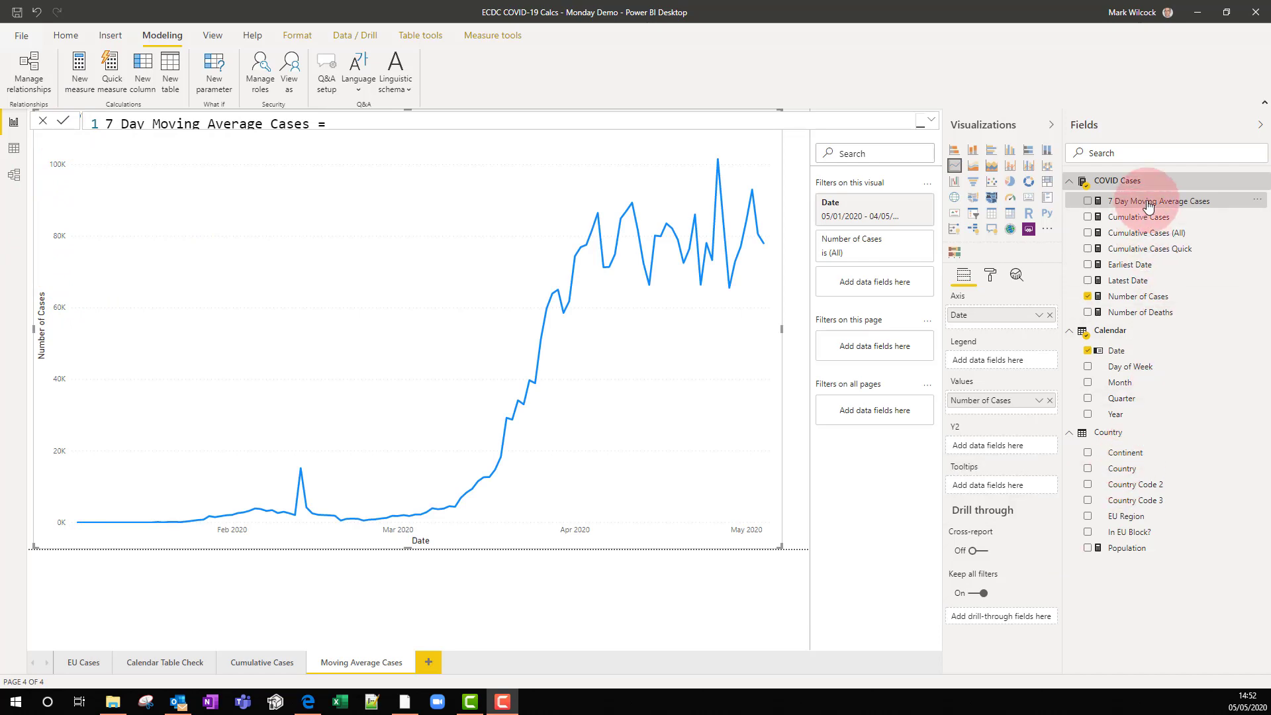
Step: Add 7 Day Moving Average Cases to the line chart's values and highlight the currentDate variable line in its formula
{"action": "mouse_move", "coordinate": [1148, 207]}
{"action": "left_mouse_down"}
{"action": "mouse_move", "coordinate": [1101, 200]}
{"action": "mouse_move", "coordinate": [1055, 295]}
{"action": "mouse_move", "coordinate": [1035, 389]}
{"action": "mouse_move", "coordinate": [1008, 412]}
{"action": "left_mouse_up"}
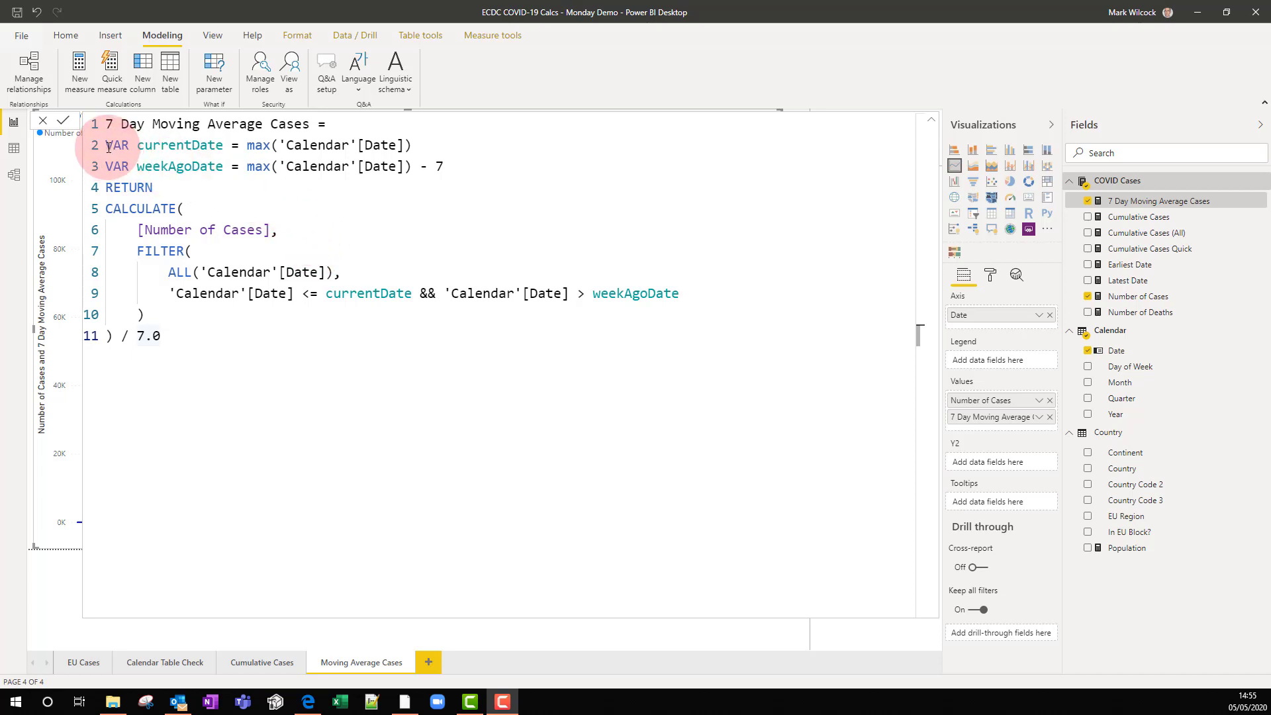
{"action": "left_click_drag", "start_coordinate": [108, 145], "coordinate": [424, 142]}
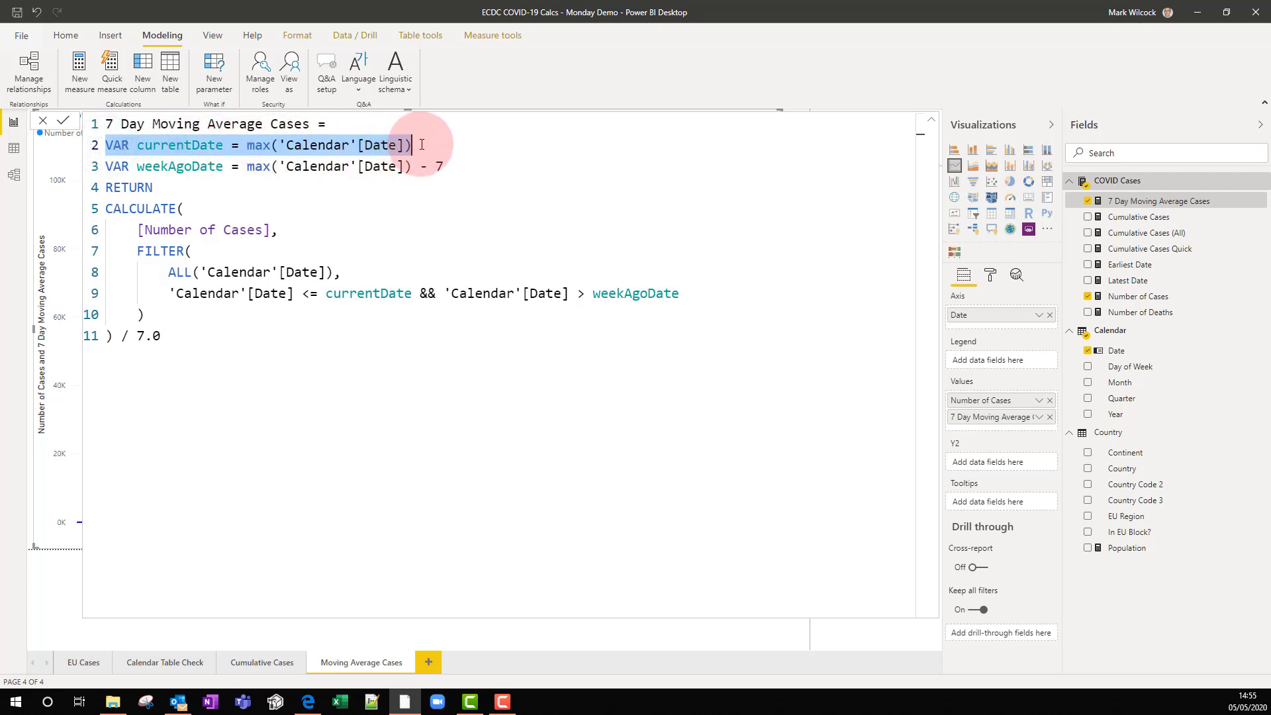
Step: Highlight the currentDate and weekAgoDate variable names and the [Number of Cases] argument in the 7 Day Moving Average Cases formula
{"action": "double_click", "coordinate": [192, 147]}
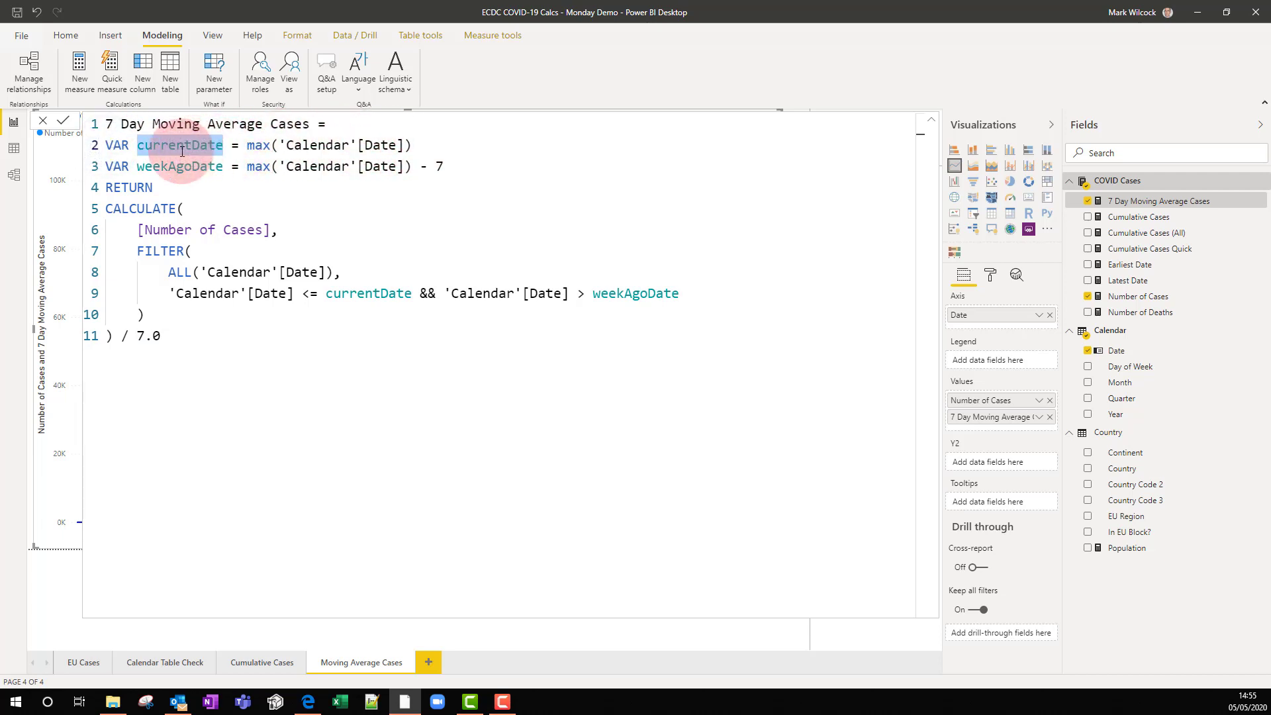
{"action": "double_click", "coordinate": [175, 166]}
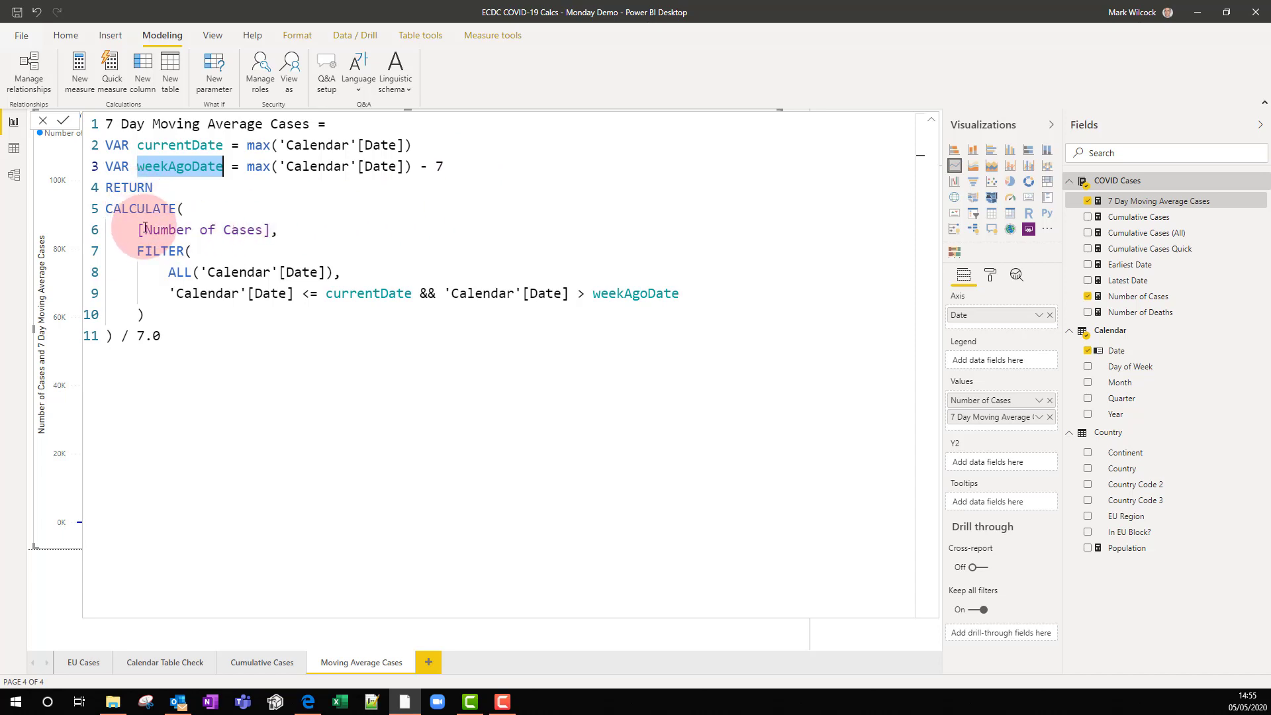
{"action": "left_click_drag", "start_coordinate": [137, 230], "coordinate": [271, 236]}
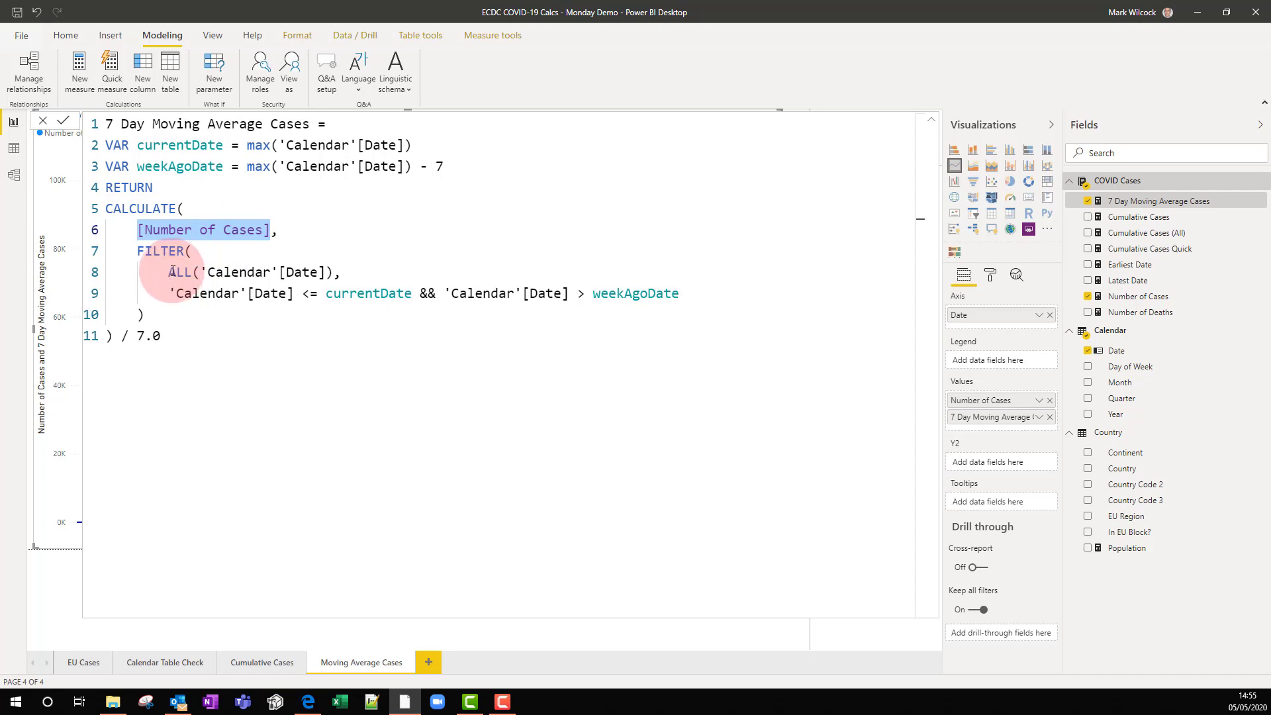
Step: Highlight the FILTER's ALL('Calendar'[Date]) argument and its two date conditions, and collapse the formula to examine the line chart's values for 16 April 2020
{"action": "left_click_drag", "start_coordinate": [168, 272], "coordinate": [329, 276]}
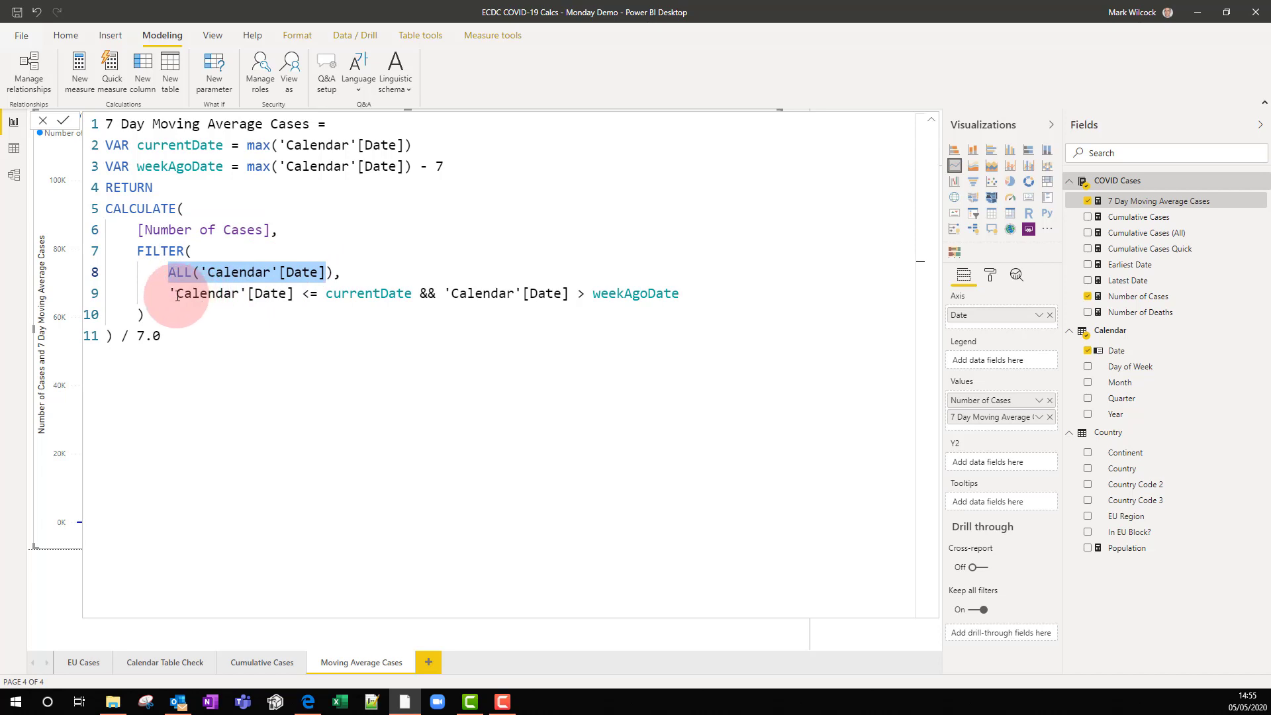
{"action": "left_click_drag", "start_coordinate": [171, 293], "coordinate": [412, 294]}
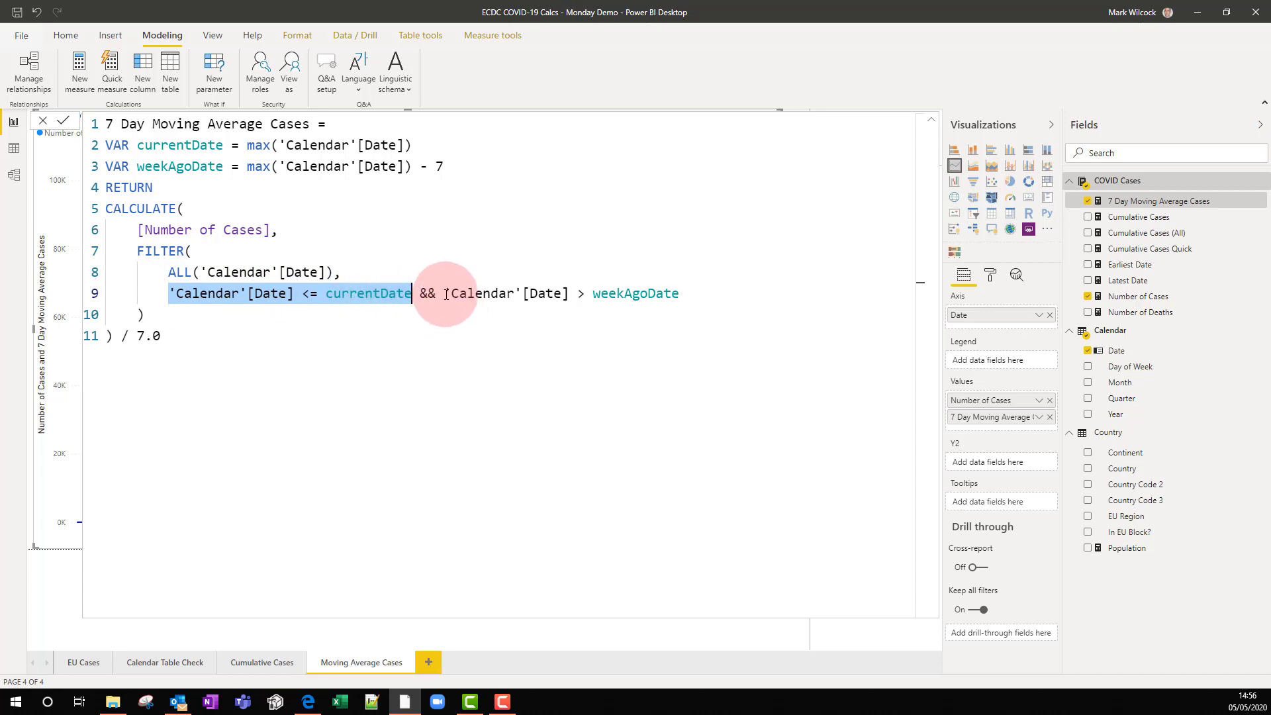
{"action": "left_click_drag", "start_coordinate": [444, 293], "coordinate": [682, 297]}
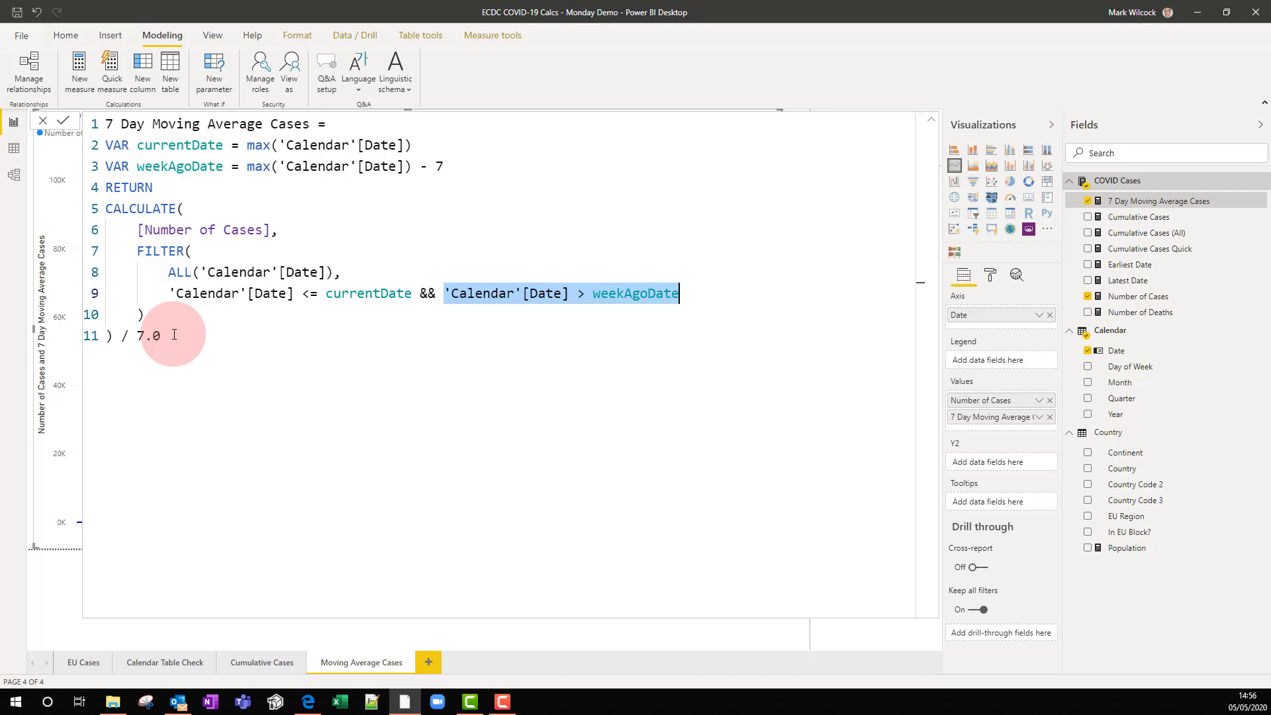
{"action": "left_click", "coordinate": [929, 124]}
{"action": "mouse_move", "coordinate": [662, 344]}
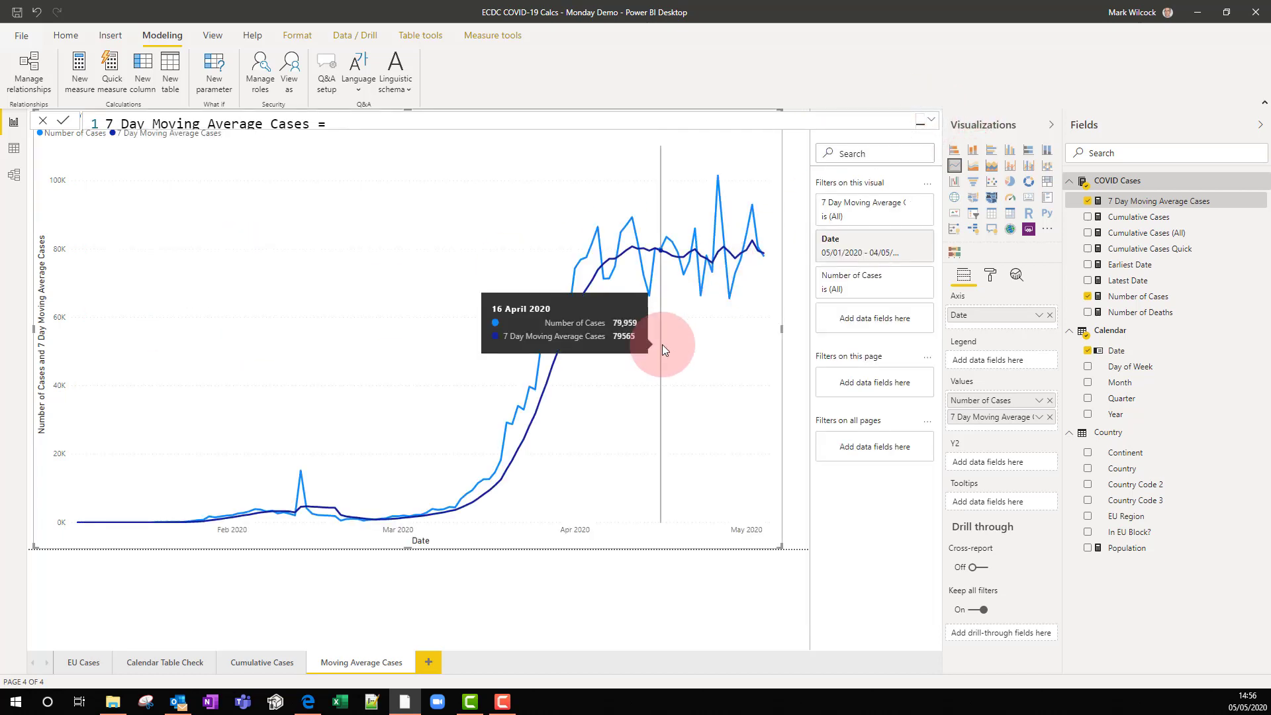